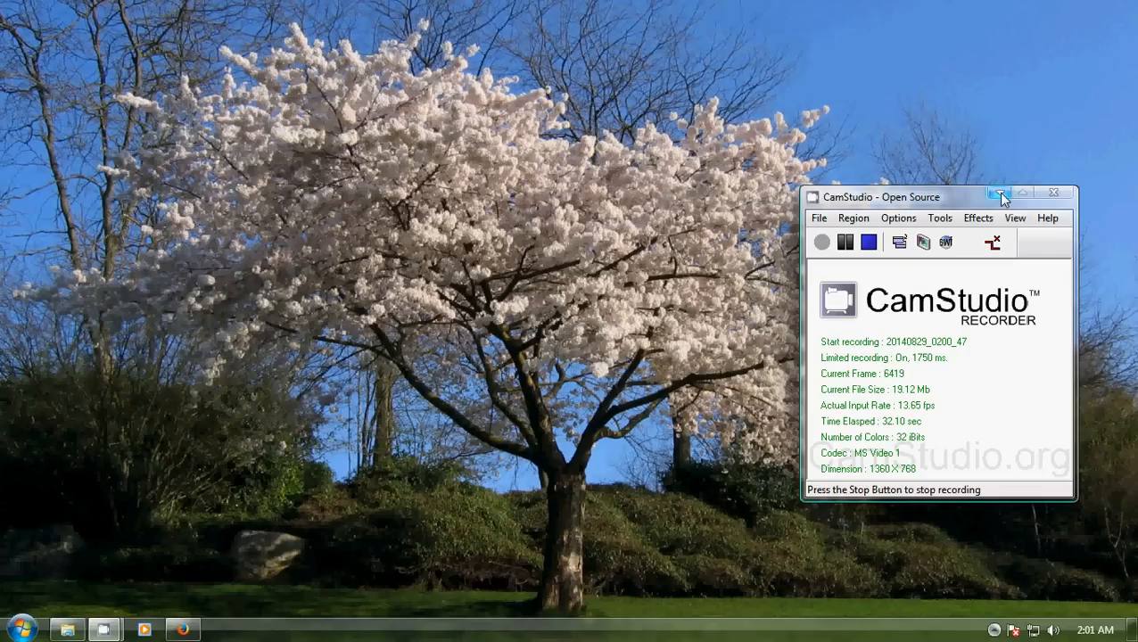
Switch to Firefox, bring up Theme Raider's Alienware theme page for Windows 7 and find its list of files to download.
click(999, 192)
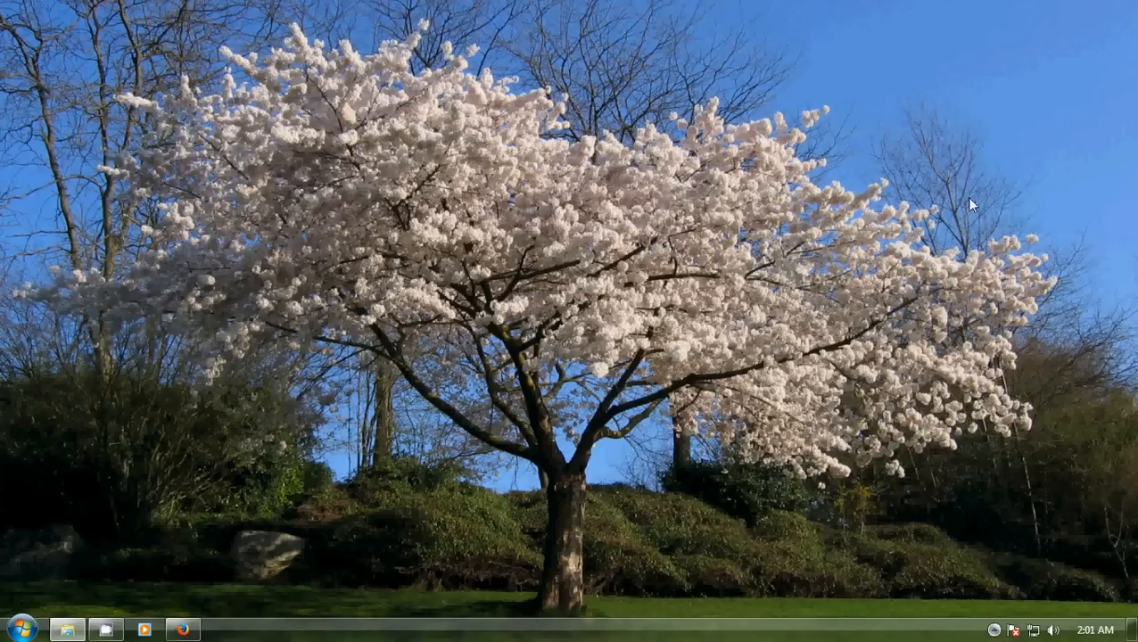
click(183, 630)
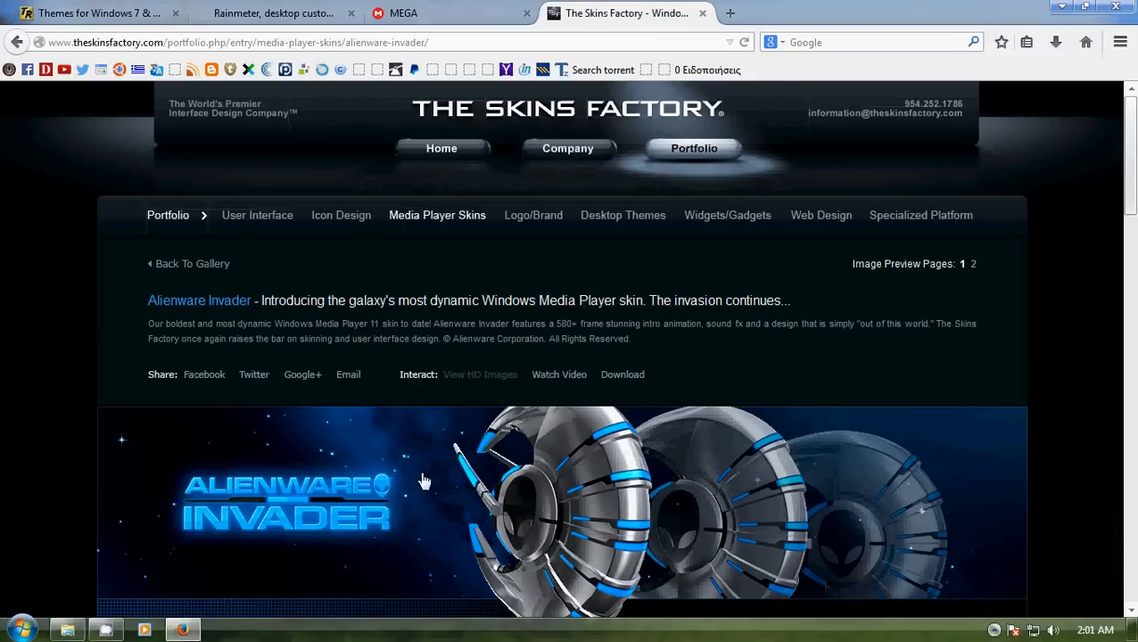
click(141, 16)
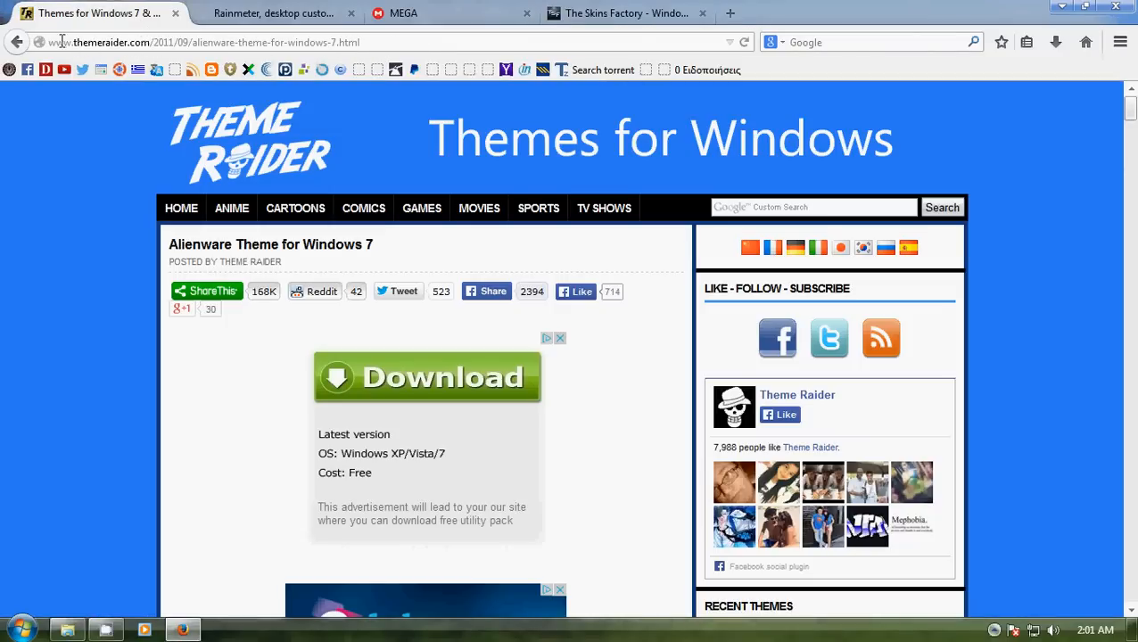
click(370, 42)
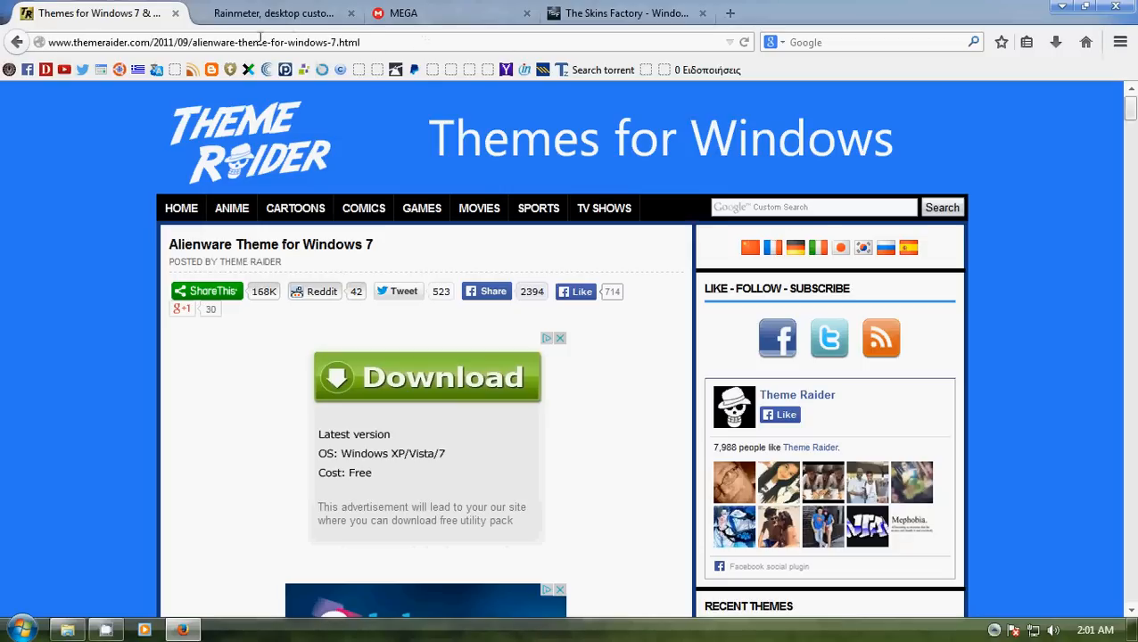
mouse_move(383, 42)
mouse_down()
mouse_move(51, 49)
mouse_move(379, 37)
mouse_up()
scroll(428, 107, down, 15)
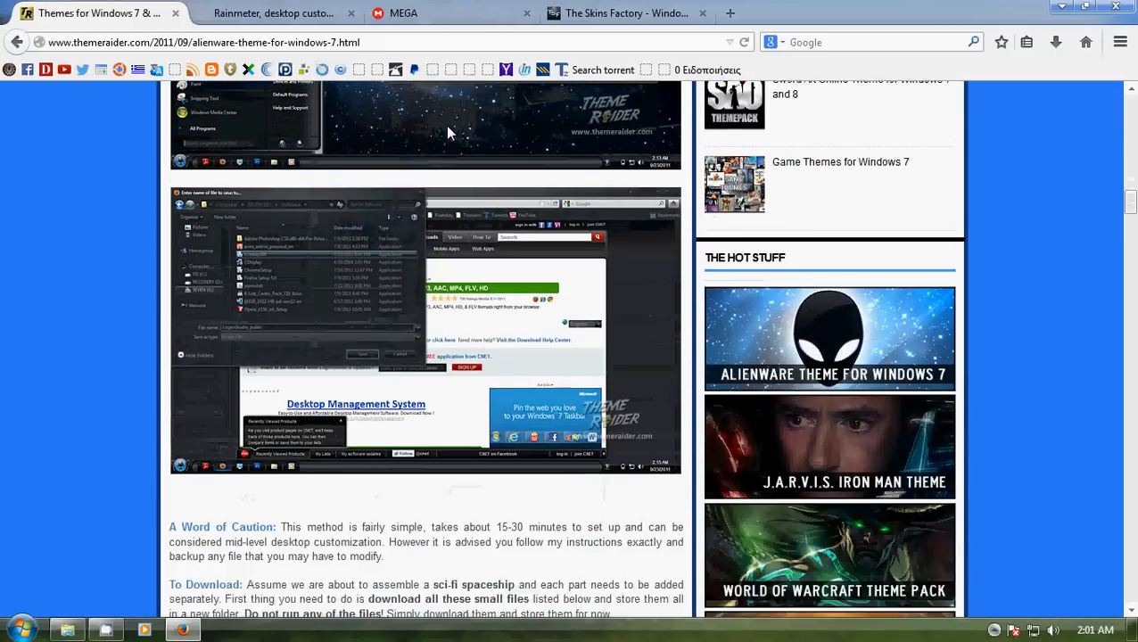
scroll(448, 132, down, 5)
scroll(277, 187, up, 1)
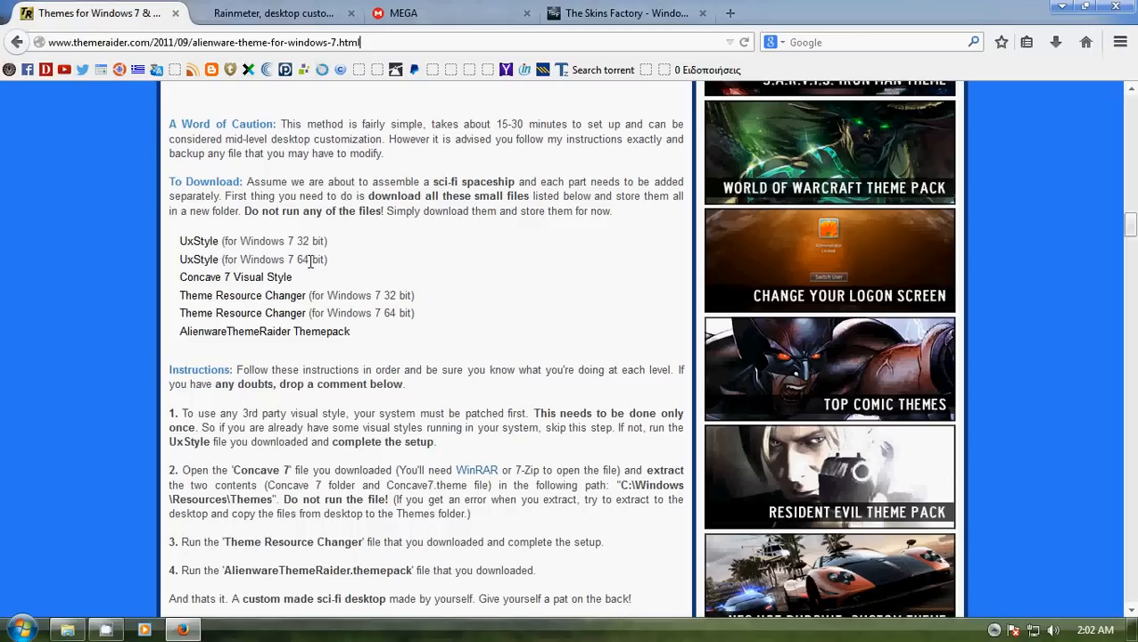
Check in the computer's system properties whether Windows is 32-bit or 64-bit, and close the window.
click(24, 632)
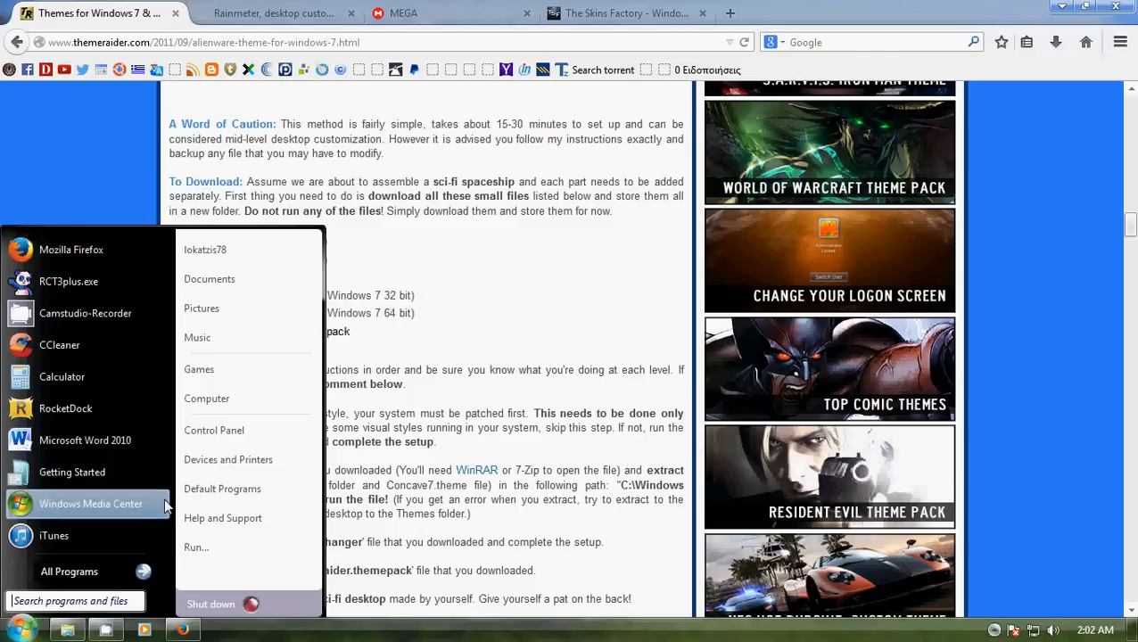
click(232, 408)
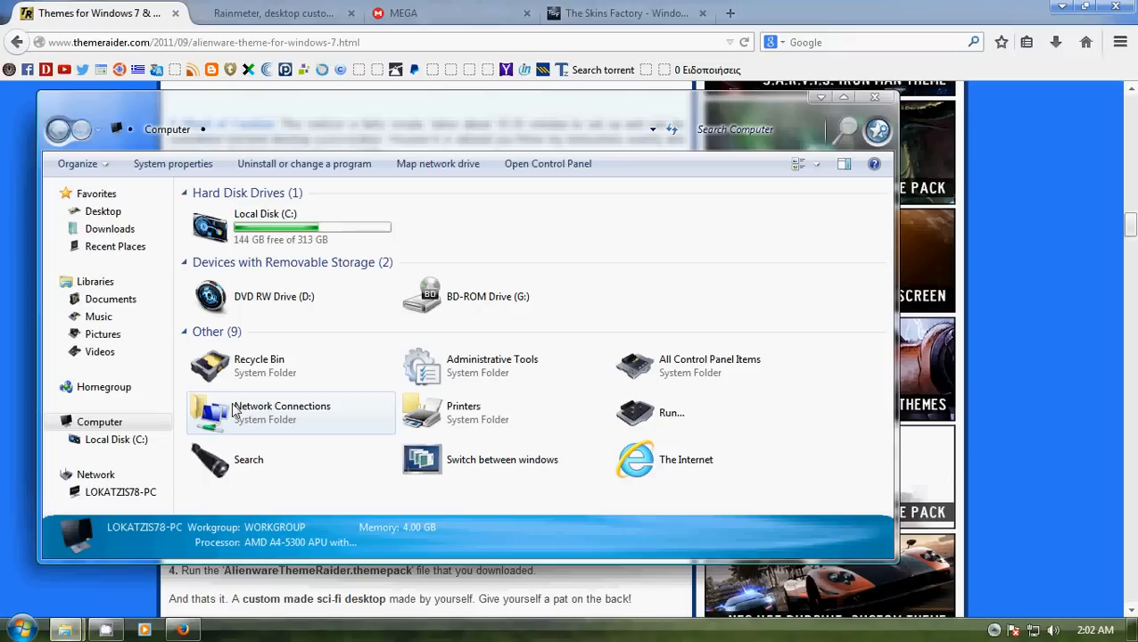
click(181, 168)
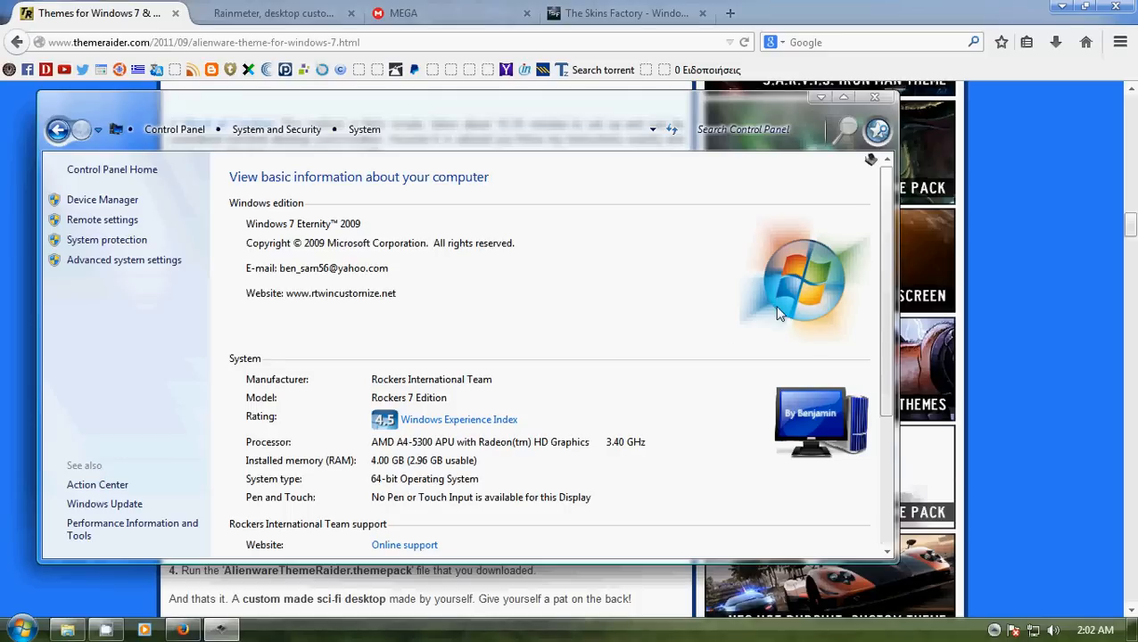
click(876, 97)
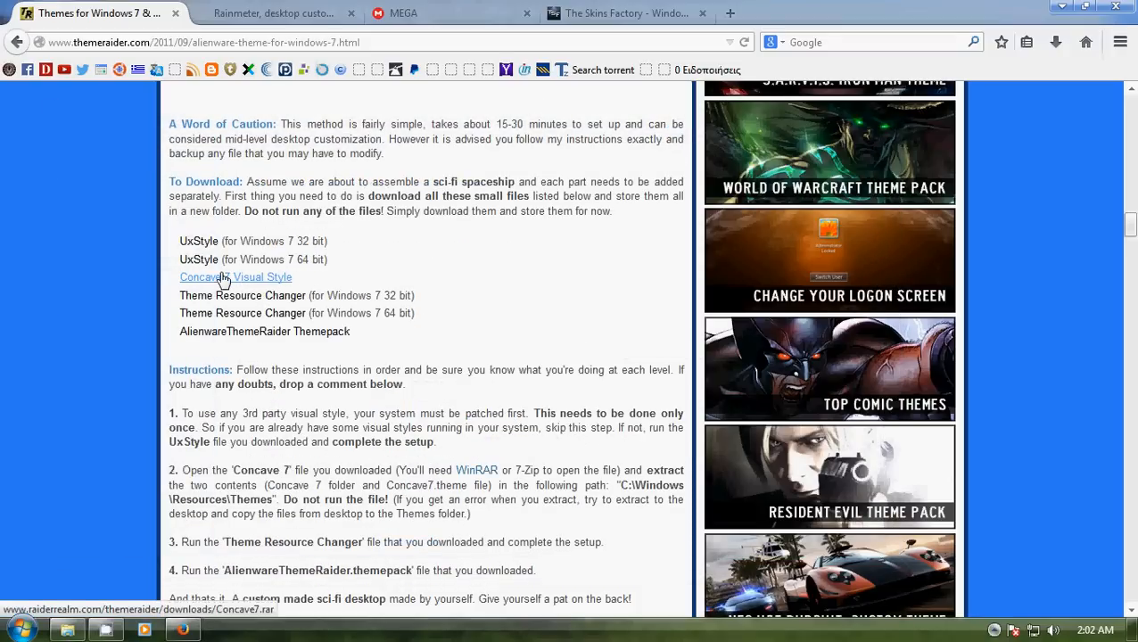
Open the download prompt for the 64-bit UxStyle file, dismiss it without saving and close the blank tab.
click(198, 260)
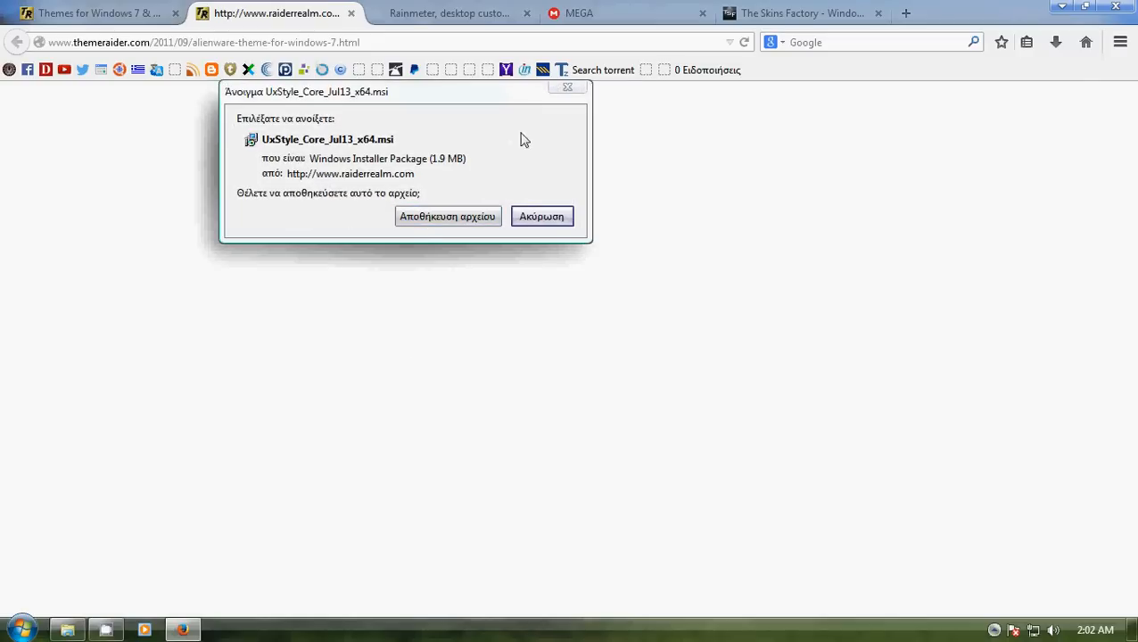
click(568, 88)
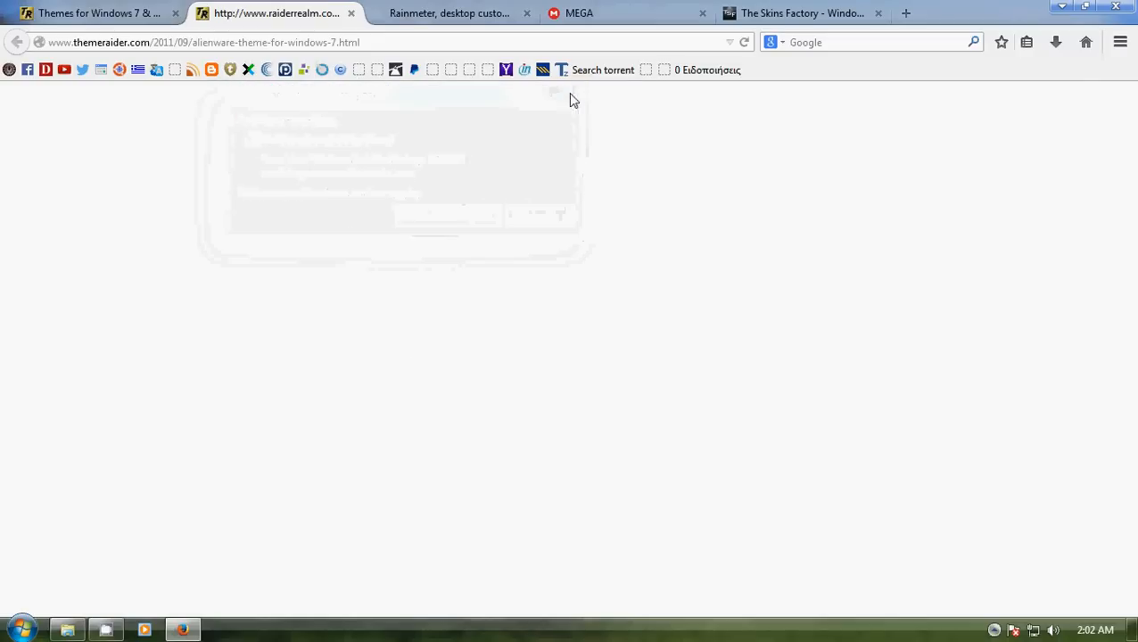
click(350, 13)
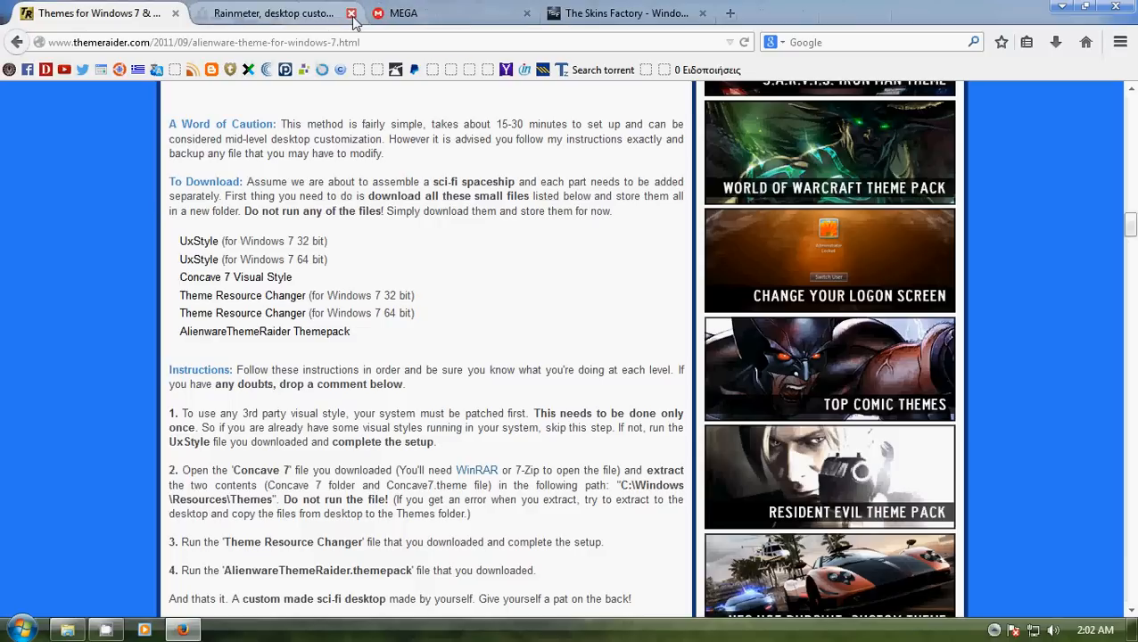
Open the Concave 7 Visual Style download prompt, choose to save the file, and close the prompt with its blank tab.
click(224, 285)
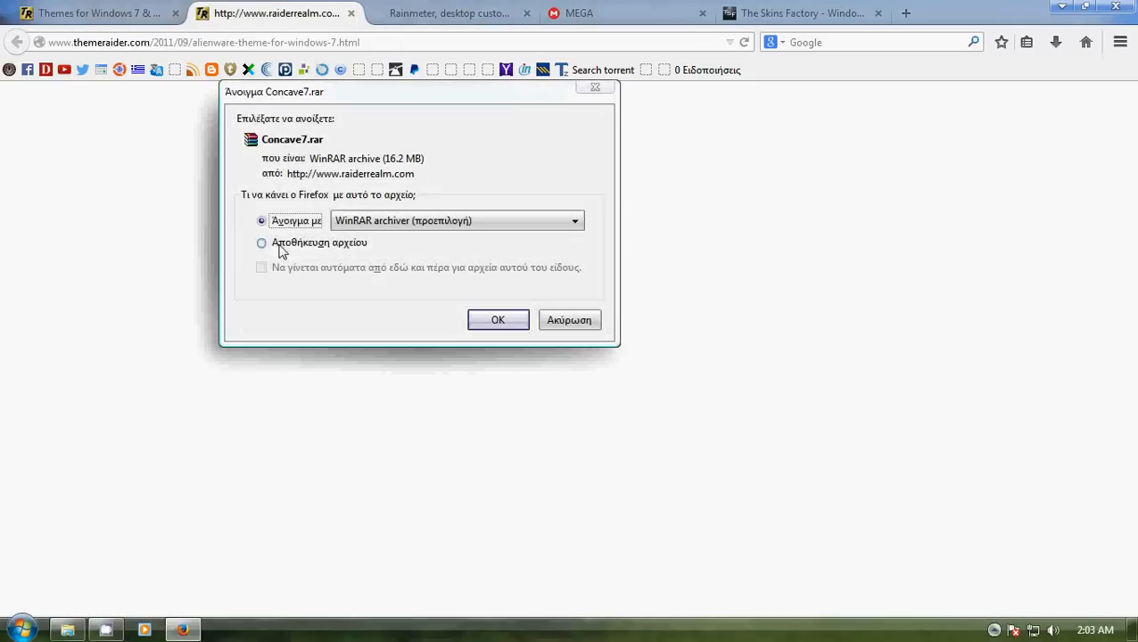
click(281, 245)
click(491, 322)
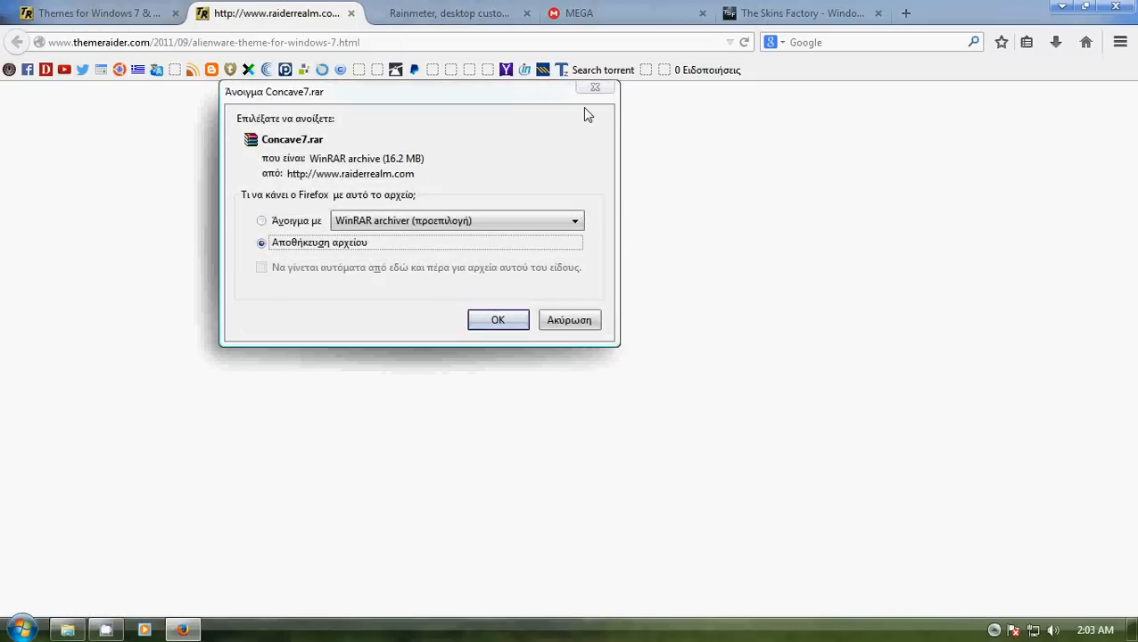
click(352, 13)
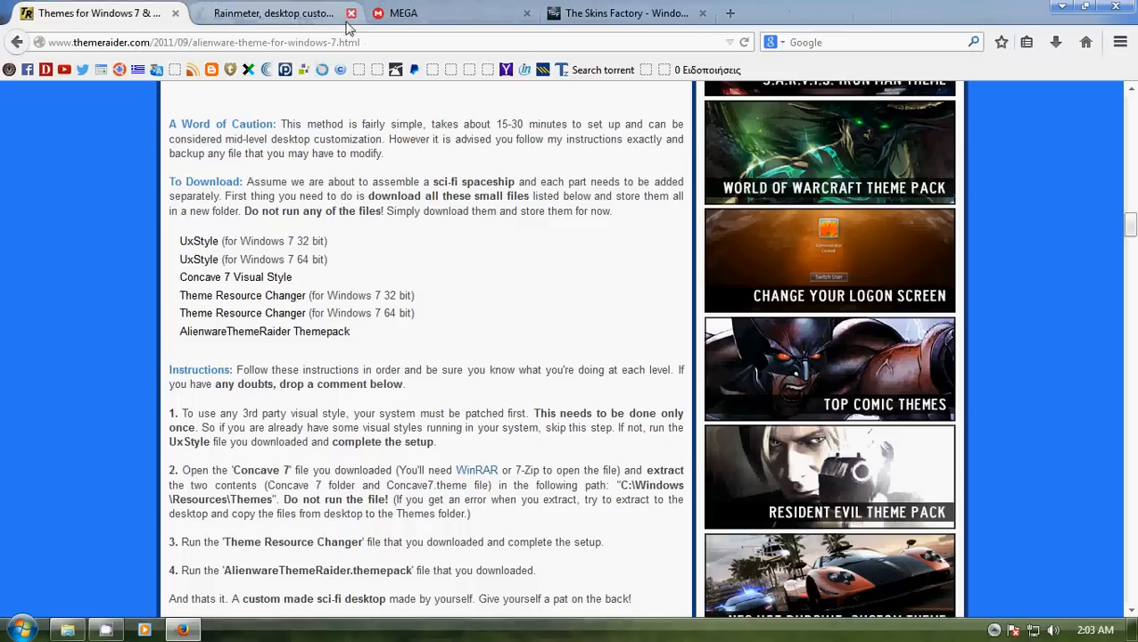
Open the download prompts for the 64-bit Theme Resource Changer and the AlienwareThemeRaider Themepack, dismissing each one without saving.
click(296, 315)
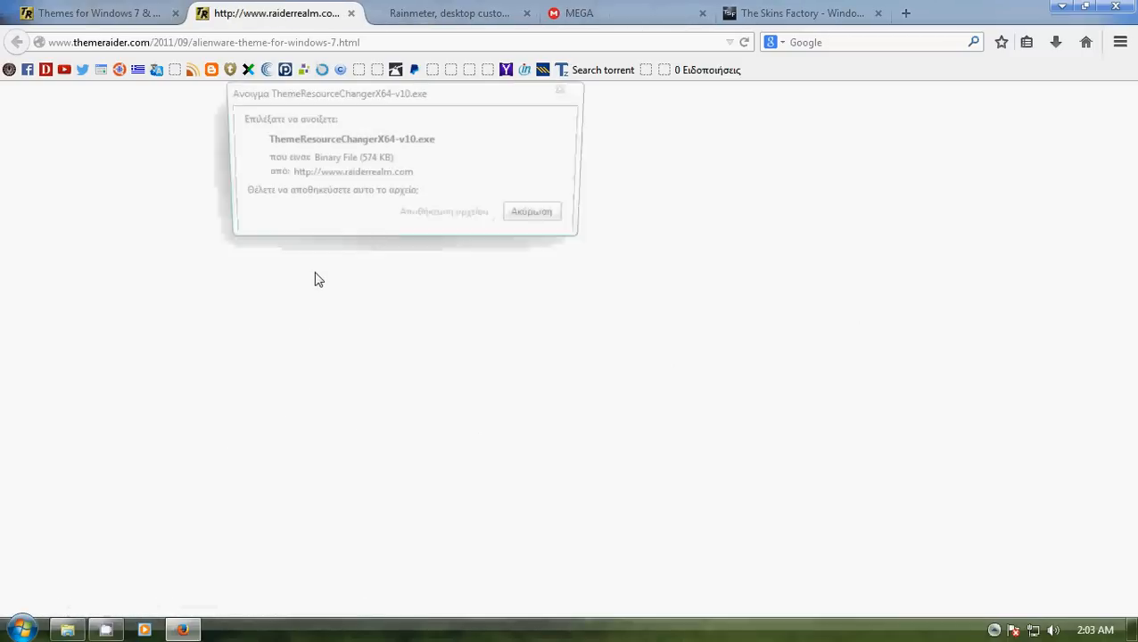
click(568, 87)
click(352, 14)
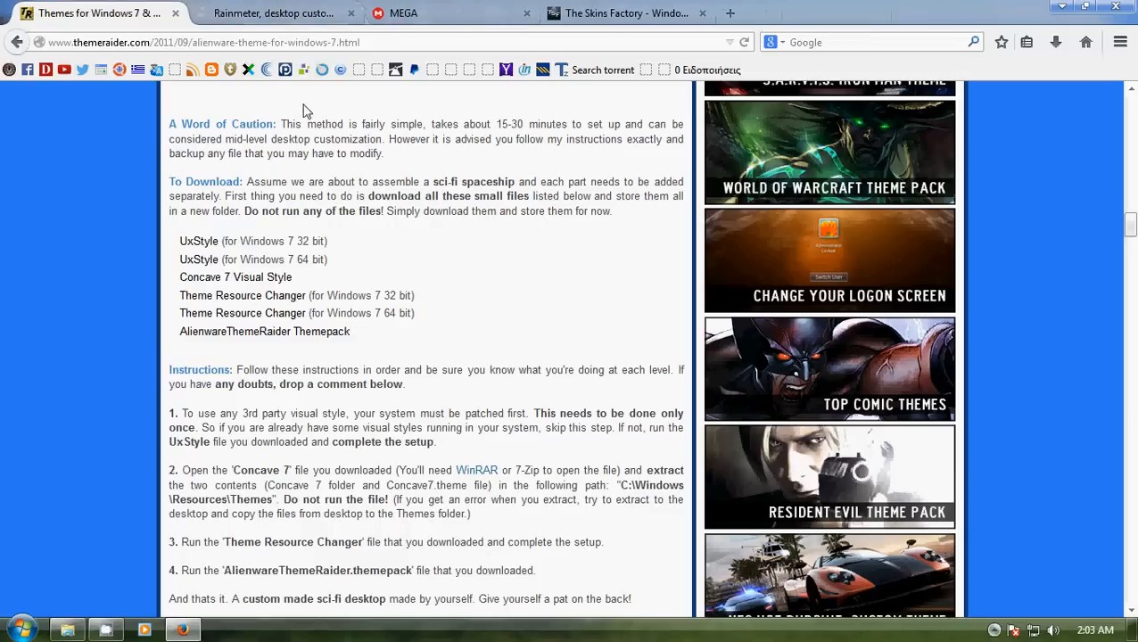
click(255, 339)
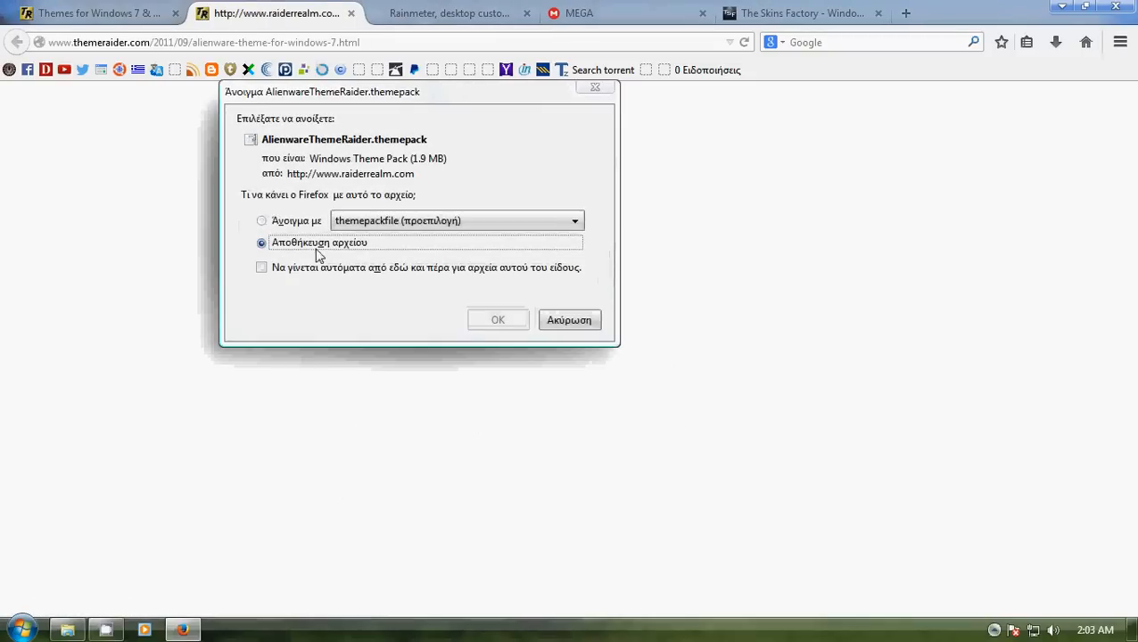
click(595, 88)
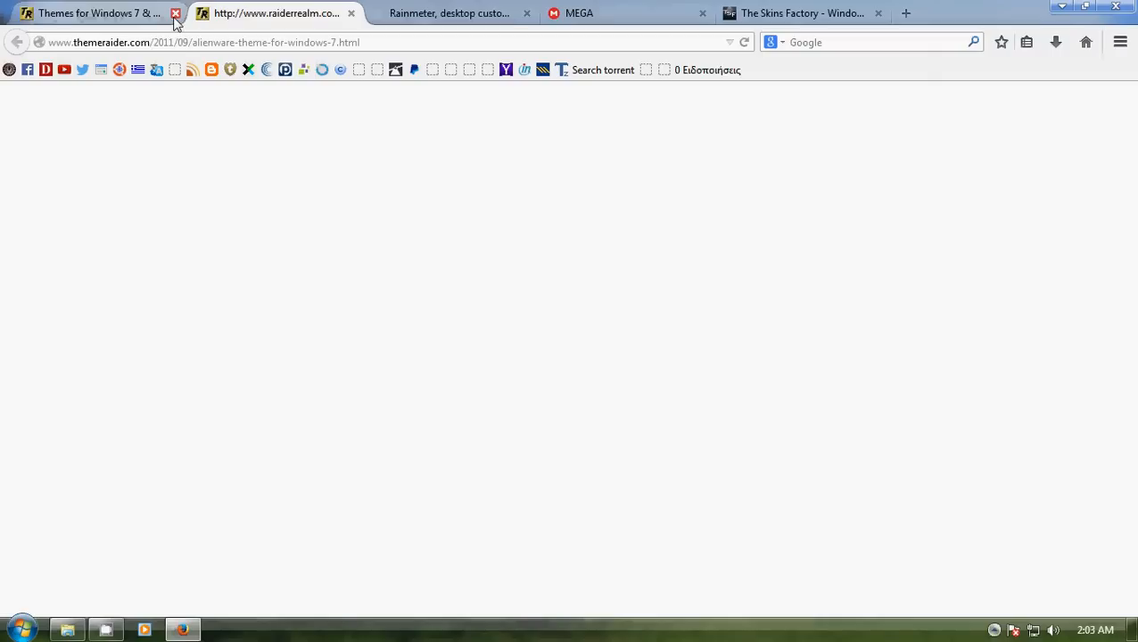
Close the Theme Raider page and the blank download tab, minimize the browser and bring up the Downloads folder.
click(176, 13)
click(175, 13)
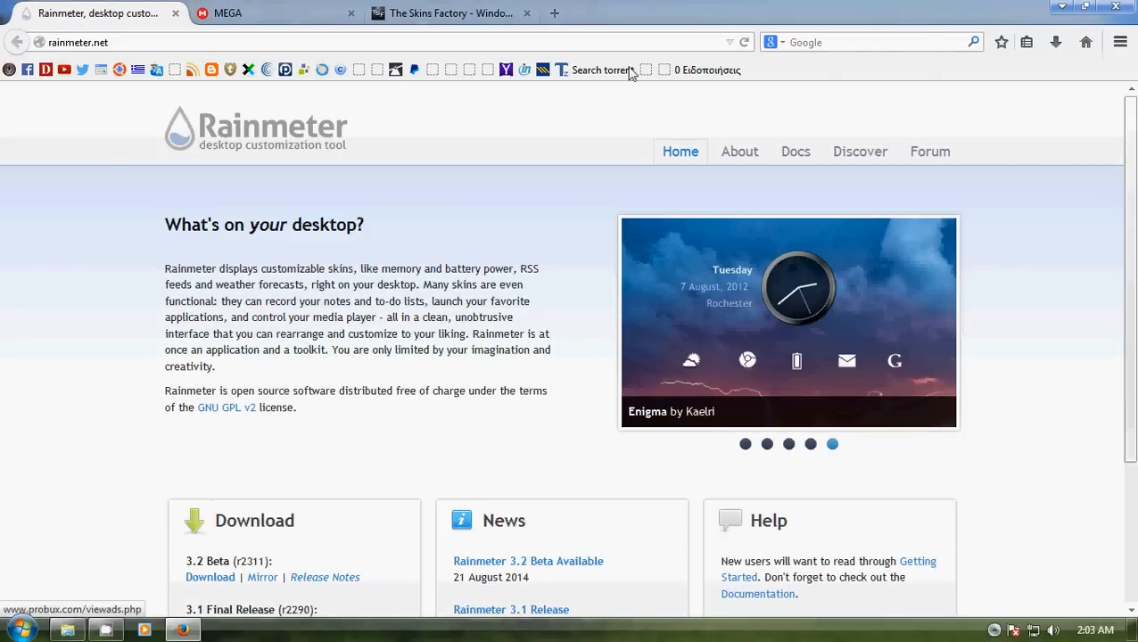
click(1061, 7)
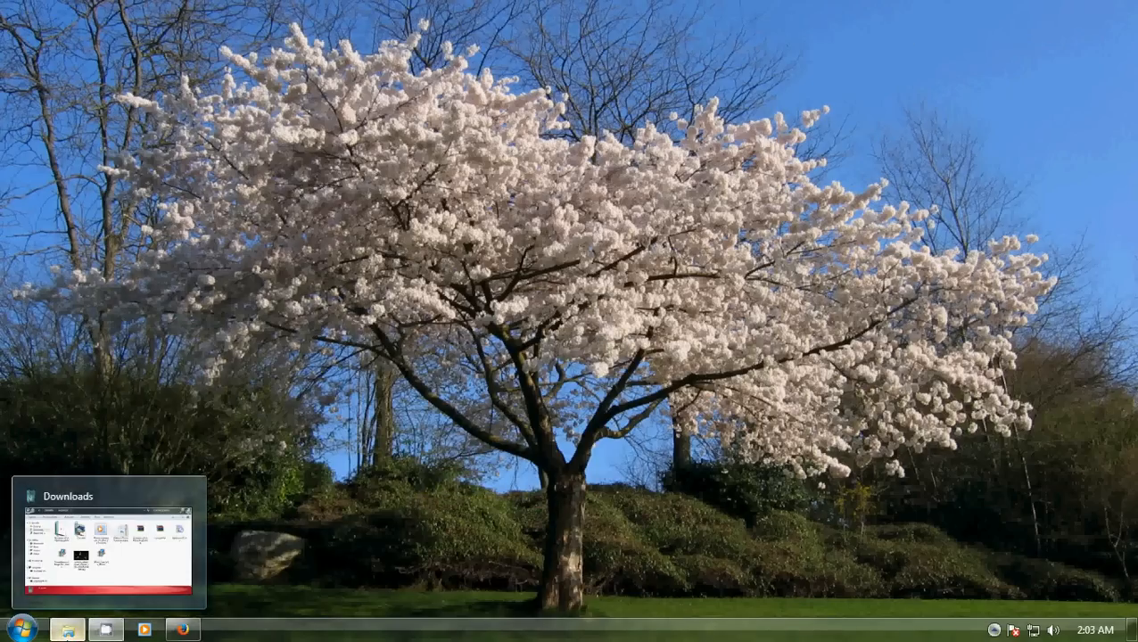
click(68, 631)
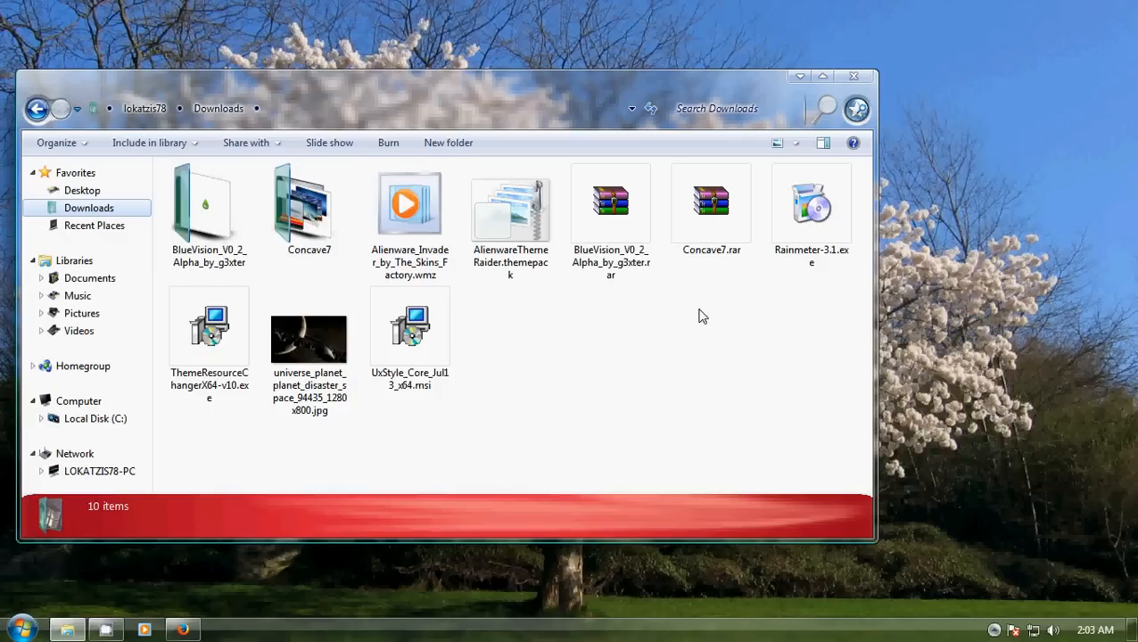
Try to install UxStyle Core by running UxStyle_Core_Jul13_x64.msi, and exit the setup wizard.
double_click(443, 331)
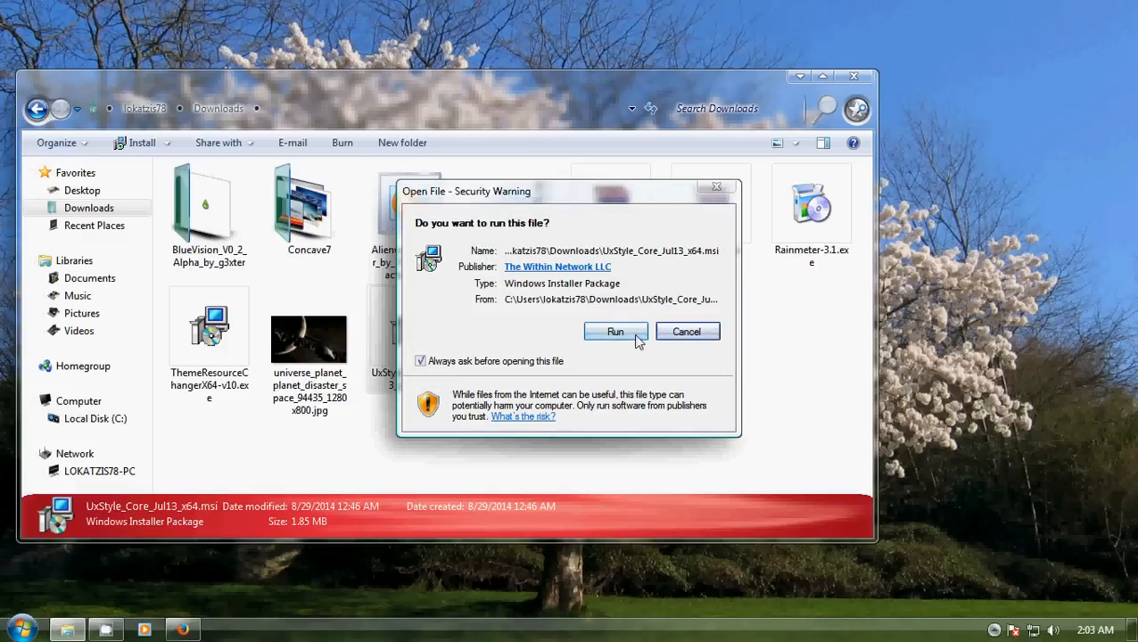
click(631, 338)
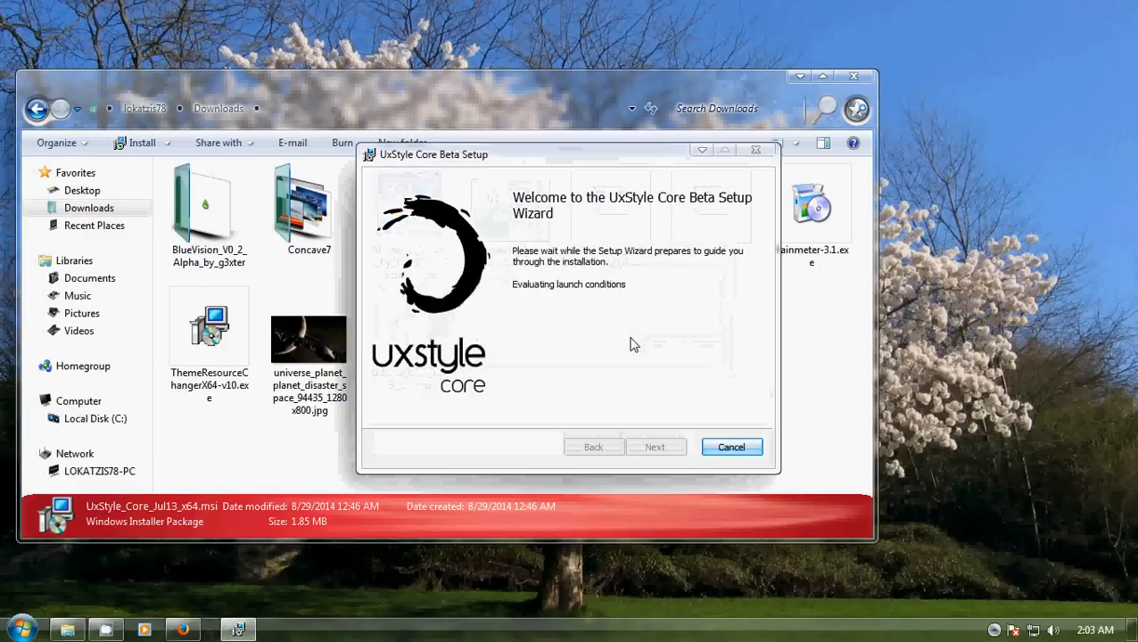
click(580, 357)
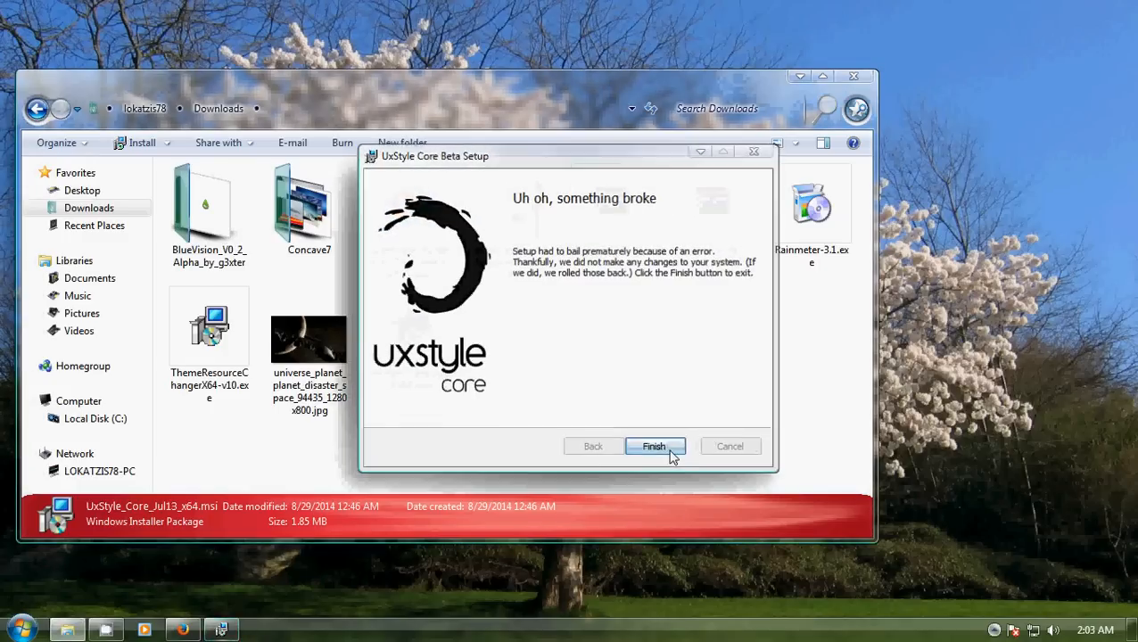
click(654, 447)
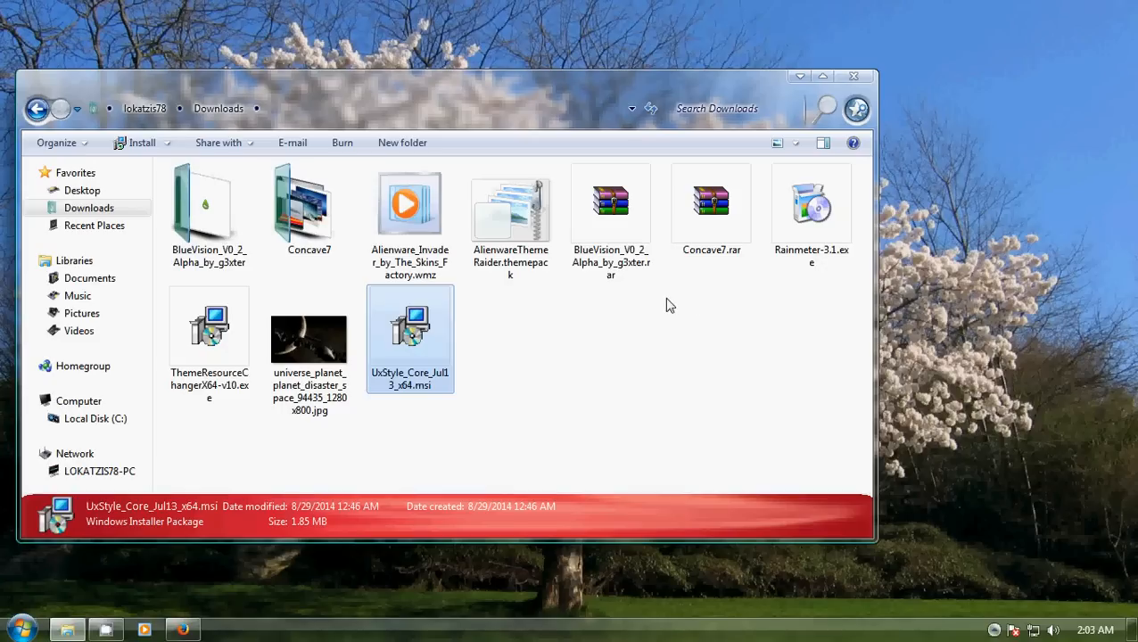
Check the extraction options for Concave7.rar, open the extracted Concave7 folder and select the Concave 7 folder and Concave 7.theme.
right_click(712, 227)
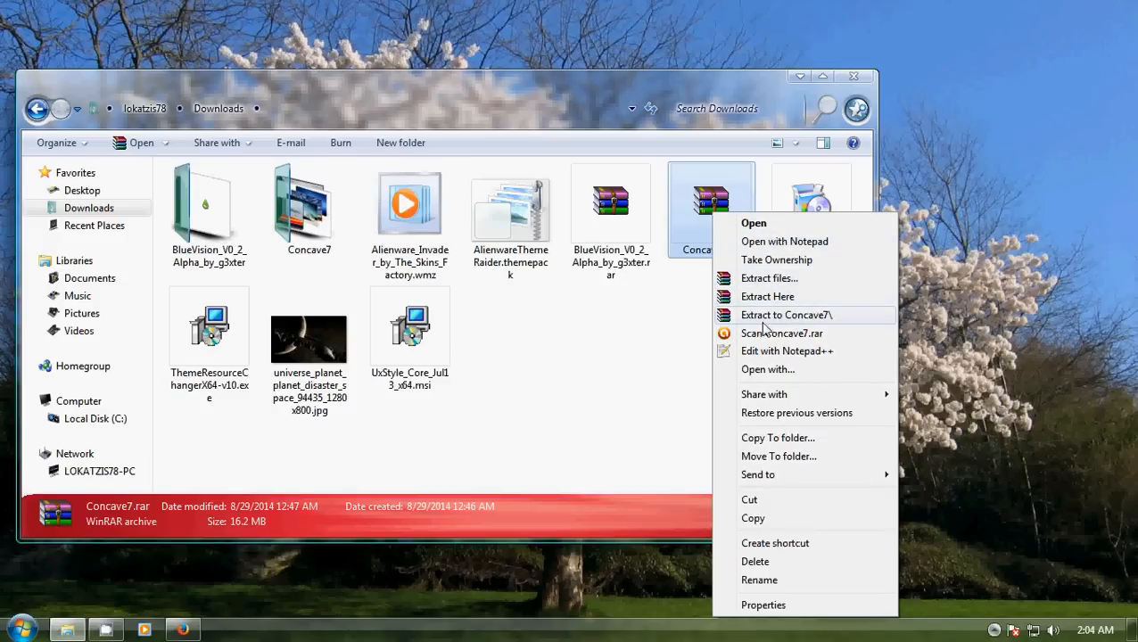
click(790, 320)
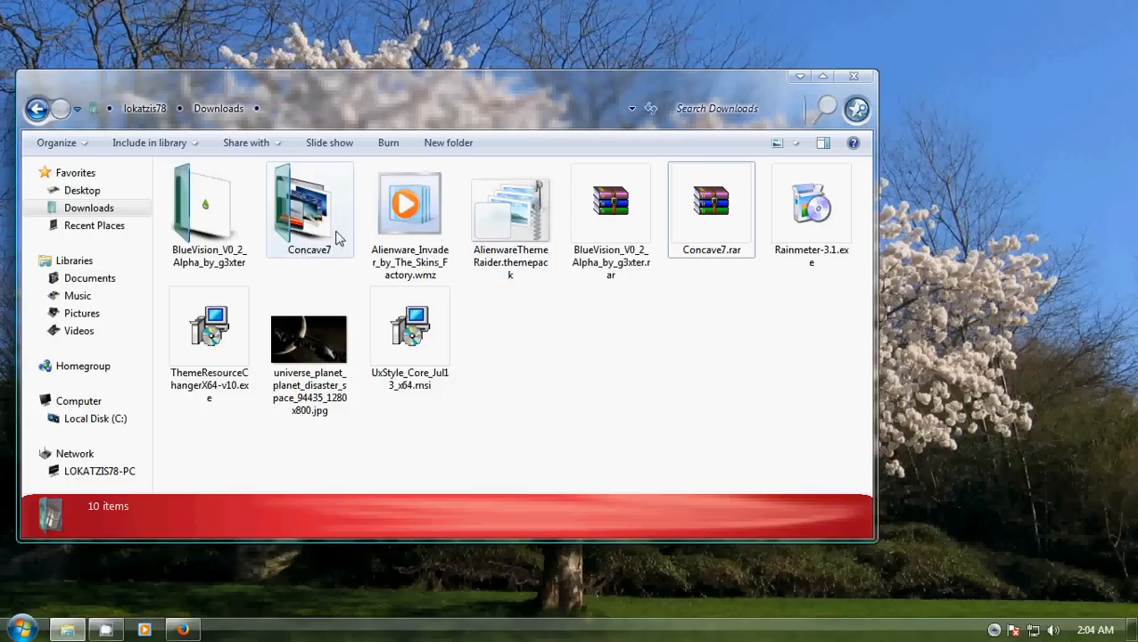
double_click(314, 204)
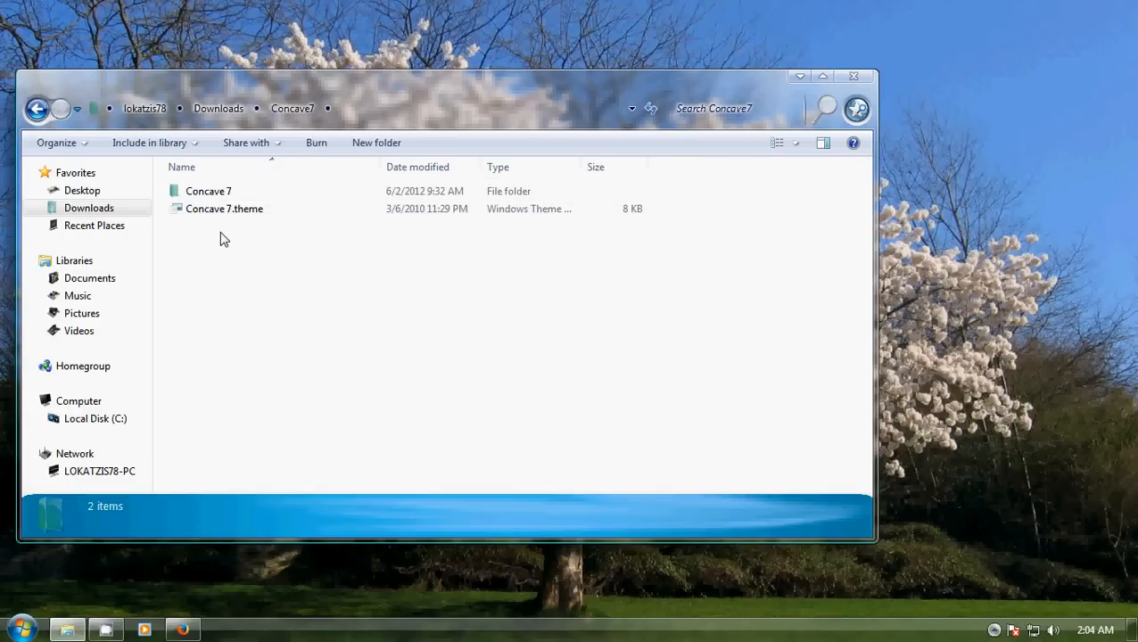
drag(195, 300, 201, 190)
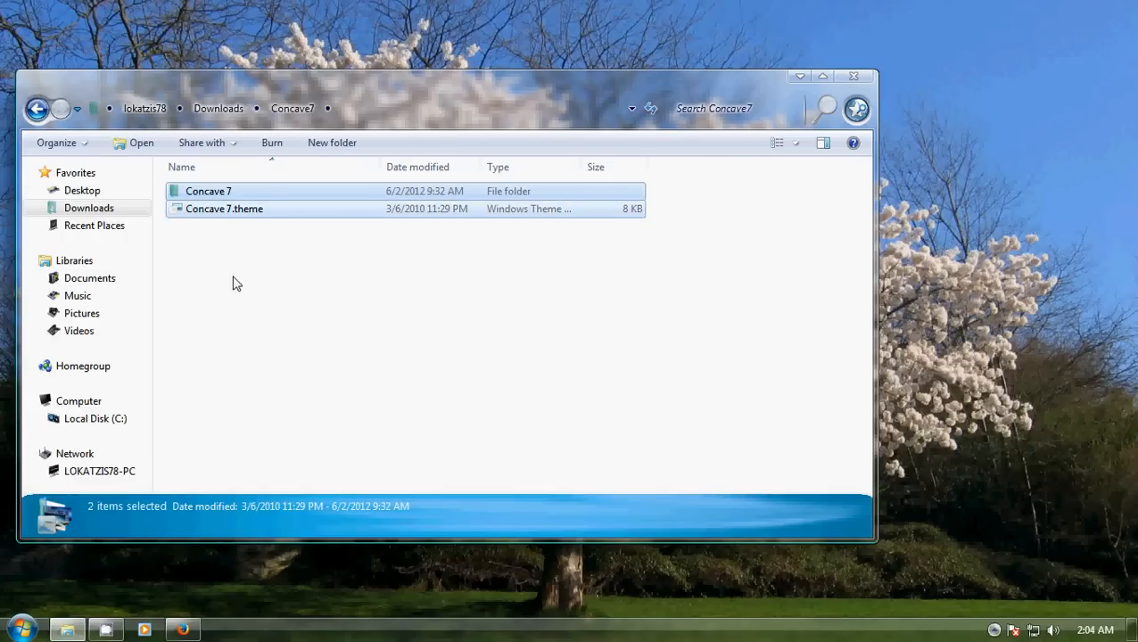
right_click(225, 219)
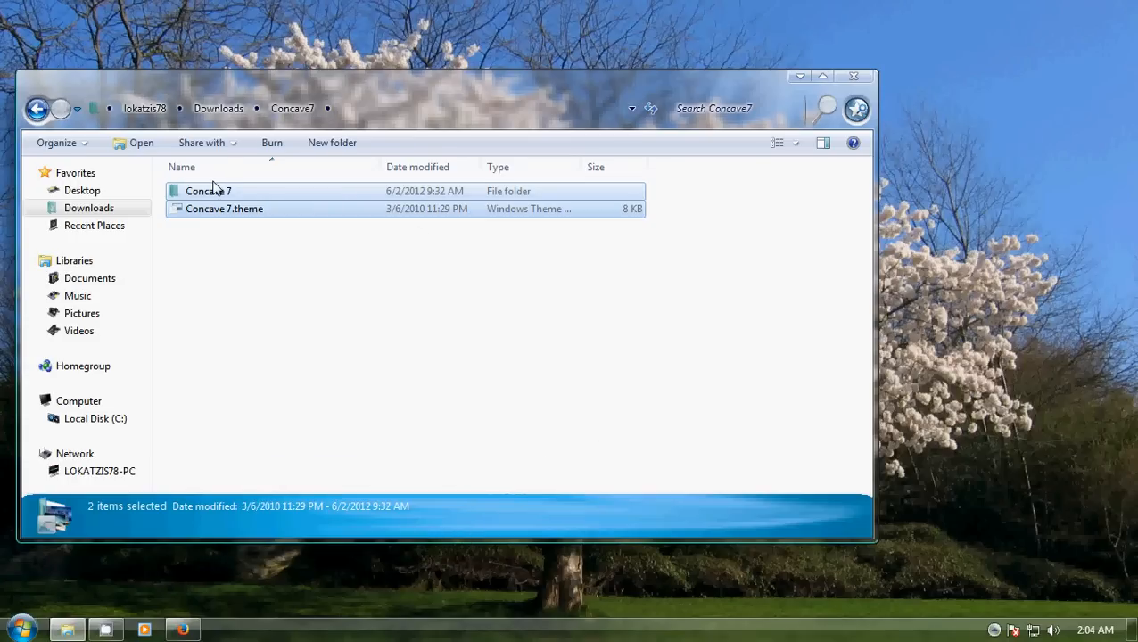
Open C:\Windows\Resources\Themes and show the paste option for the Concave 7 files, dismissing it without pasting.
click(96, 420)
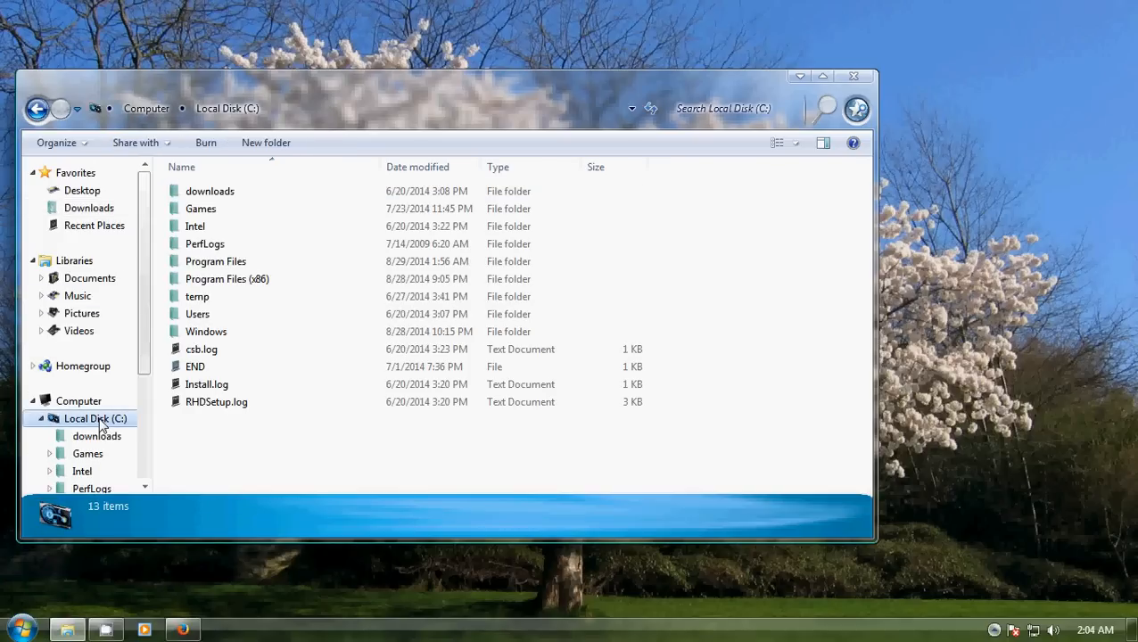
double_click(227, 339)
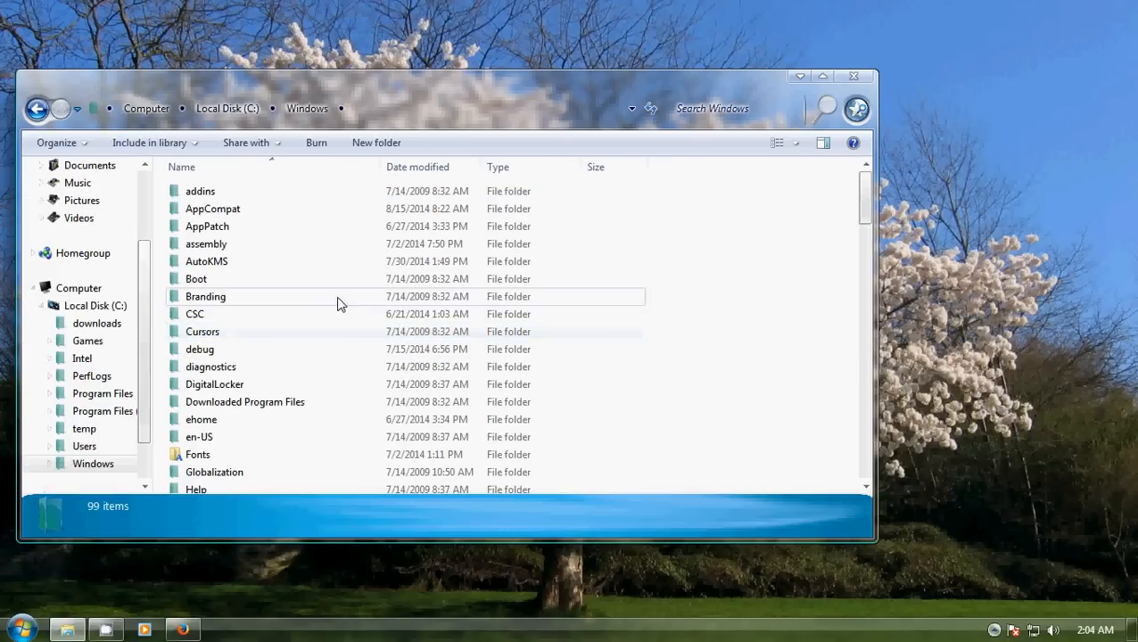
scroll(338, 303, down, 6)
scroll(338, 307, down, 1)
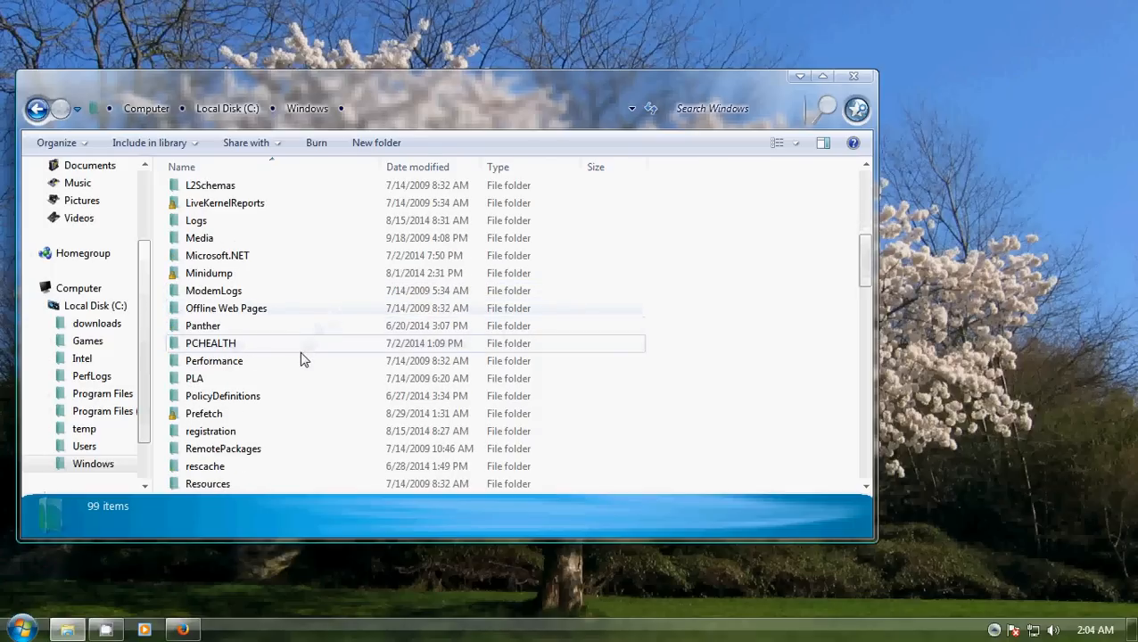
double_click(223, 468)
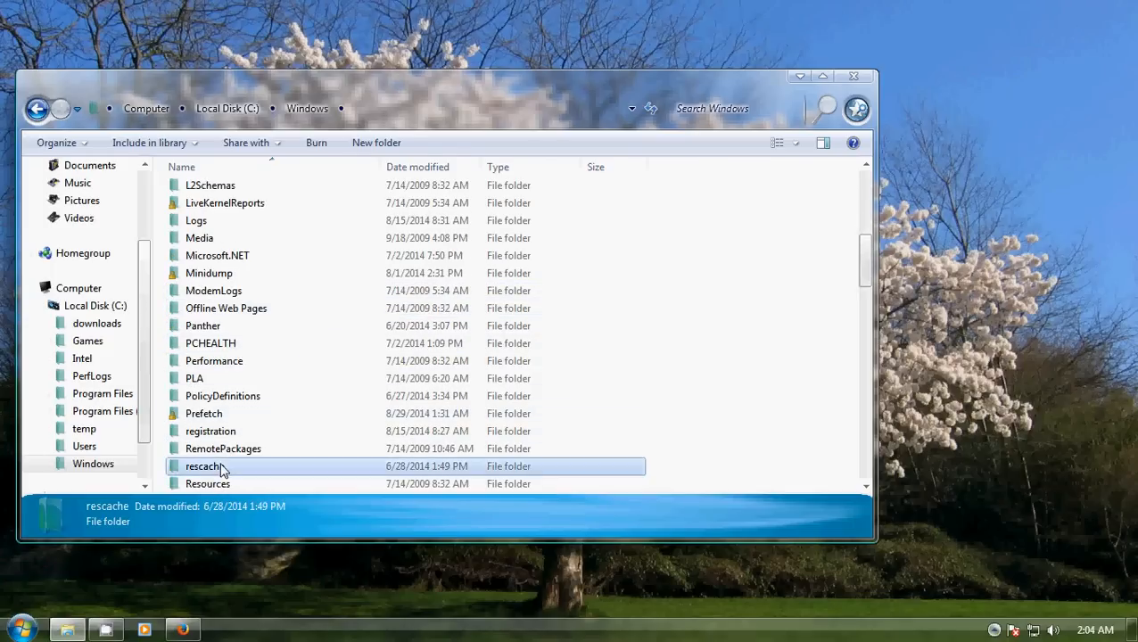
click(37, 109)
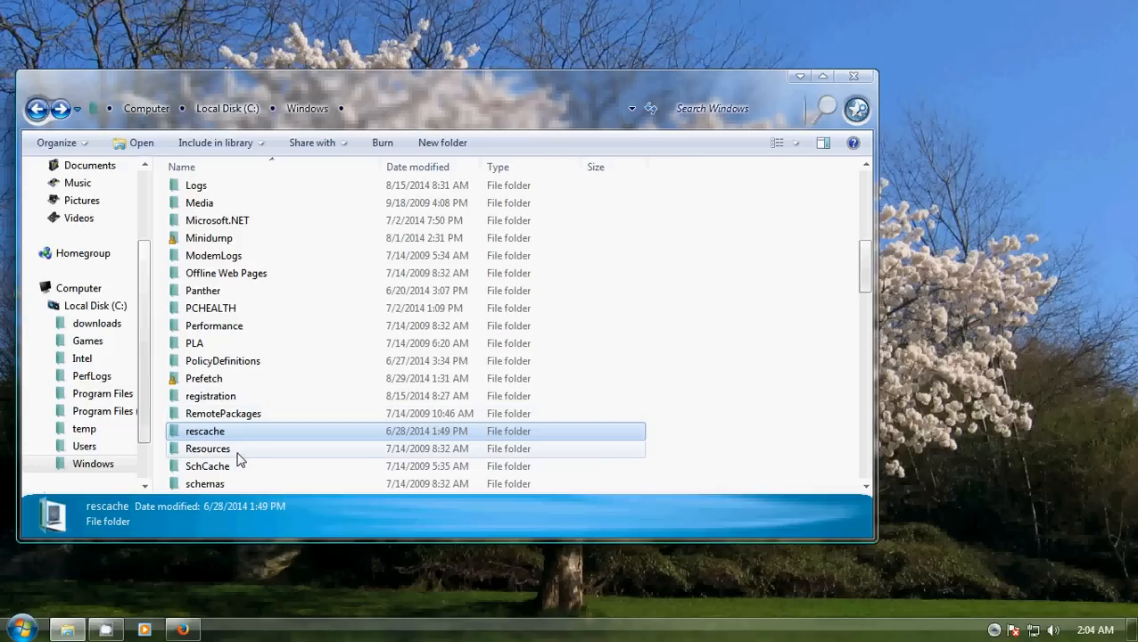
double_click(241, 450)
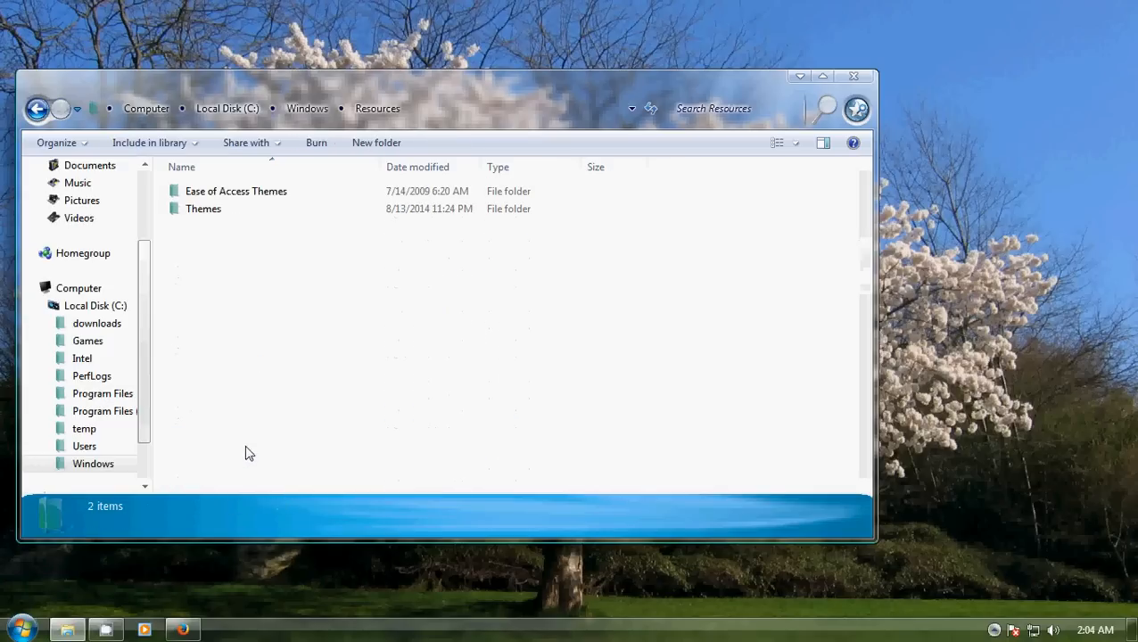
double_click(203, 222)
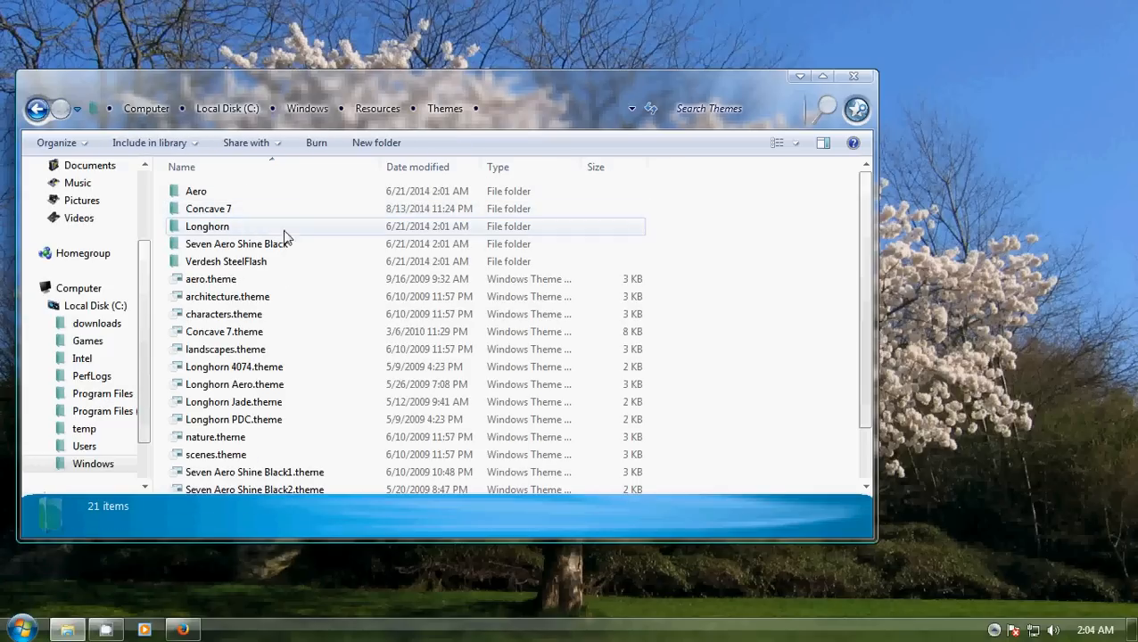
right_click(699, 215)
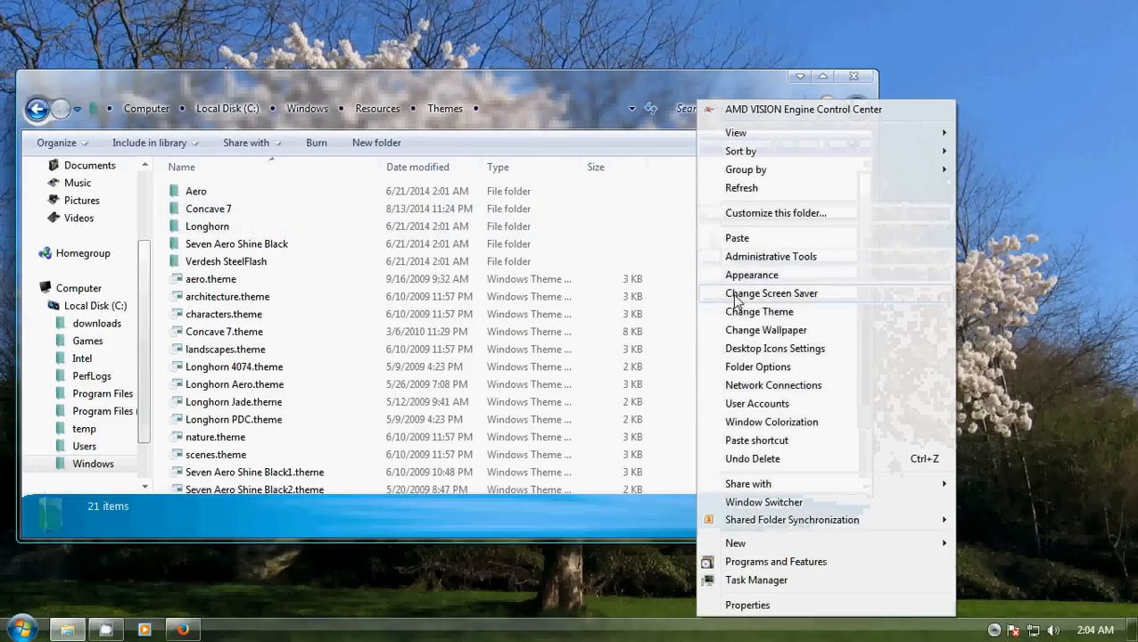
click(677, 241)
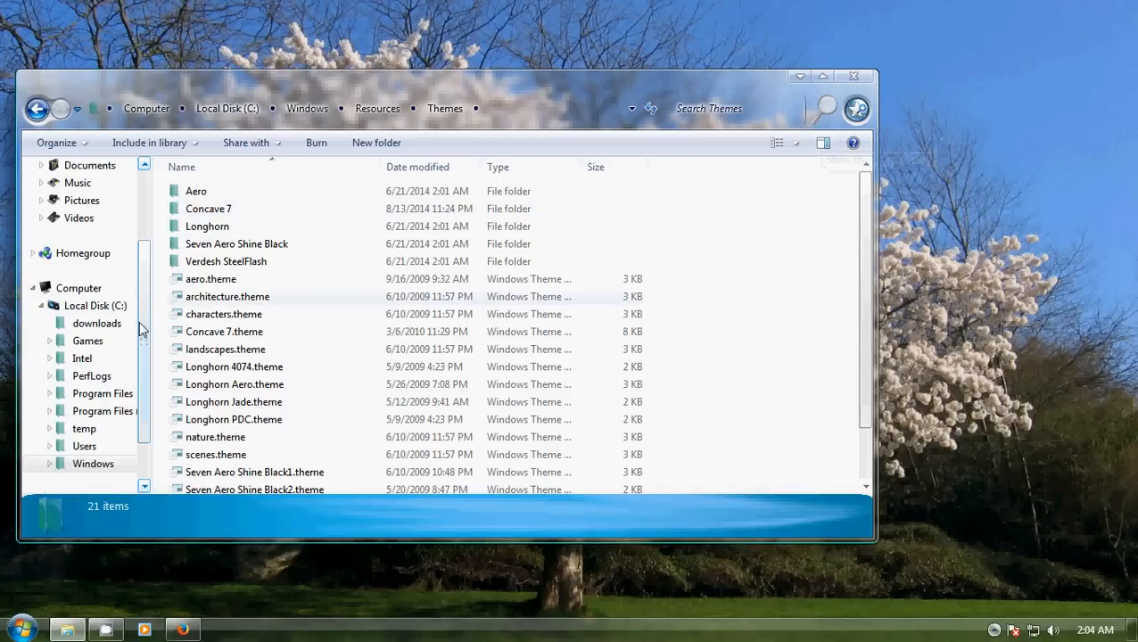
Try to install Theme Resource Changer X64 v1.0 from Downloads into C:\Program Files\Theme Resource Changer, accepting the terms, and exit the wizard.
scroll(141, 331, up, 3)
click(93, 209)
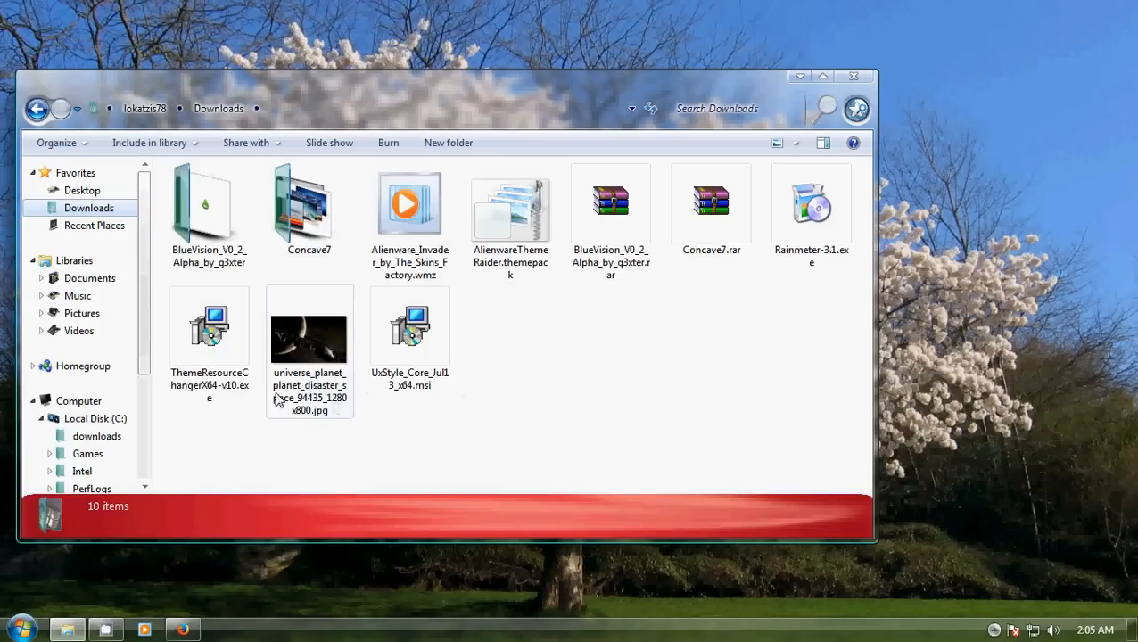
double_click(218, 373)
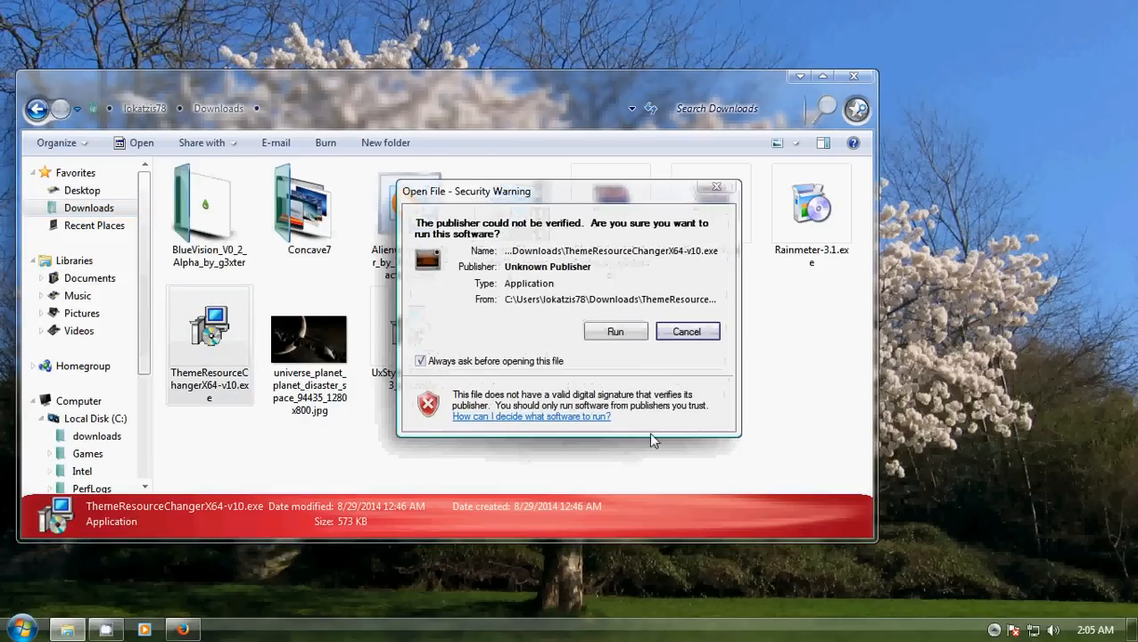
click(624, 337)
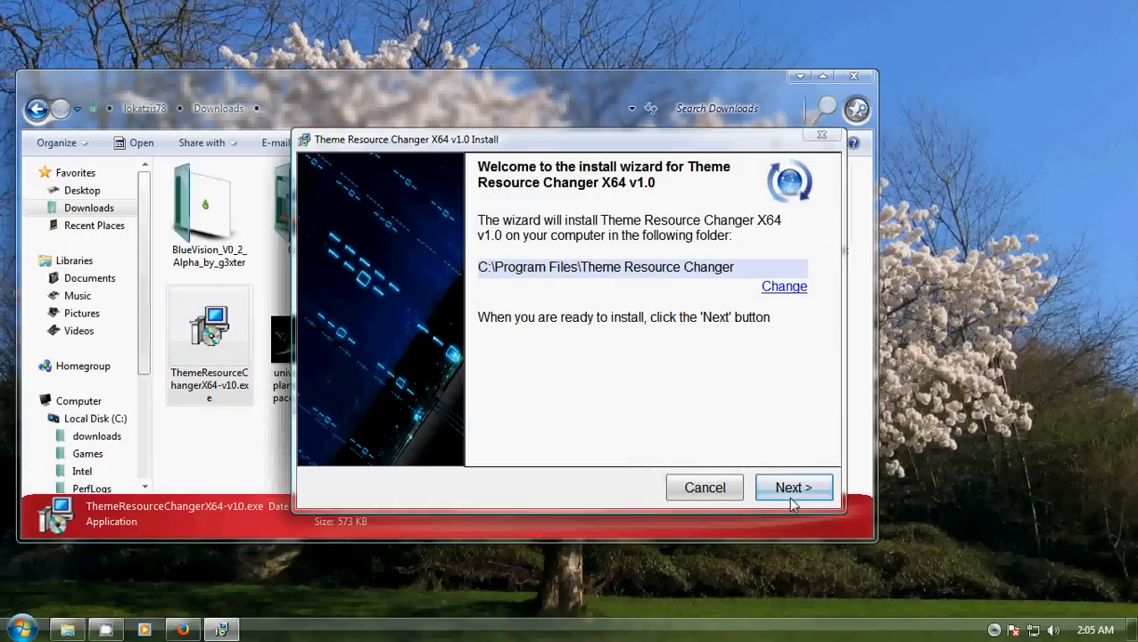
click(789, 488)
click(596, 417)
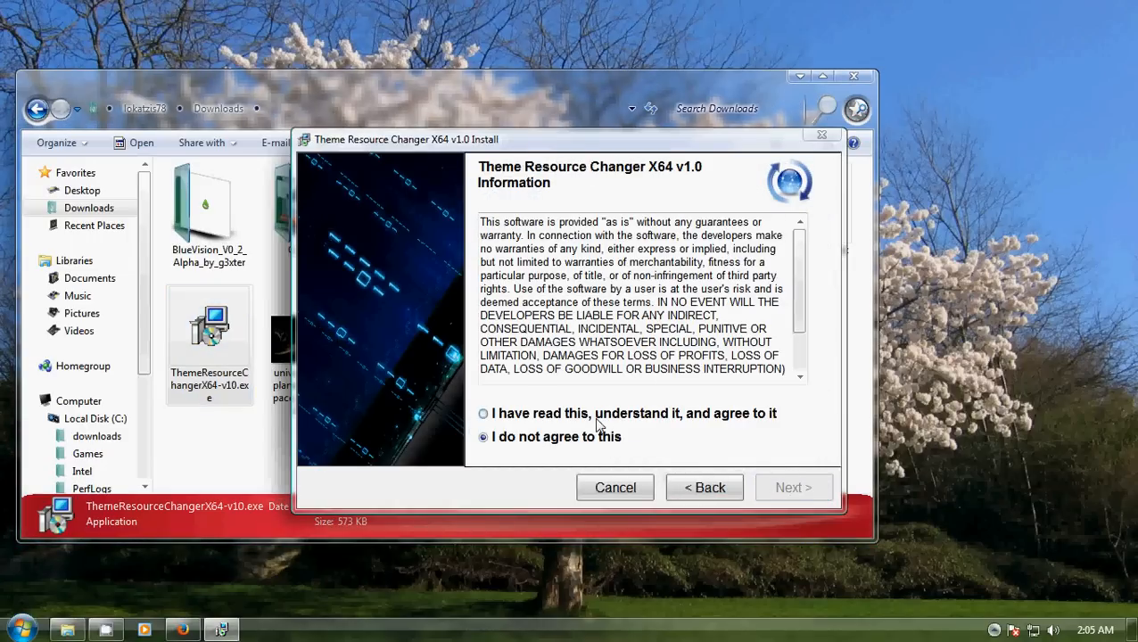
click(793, 487)
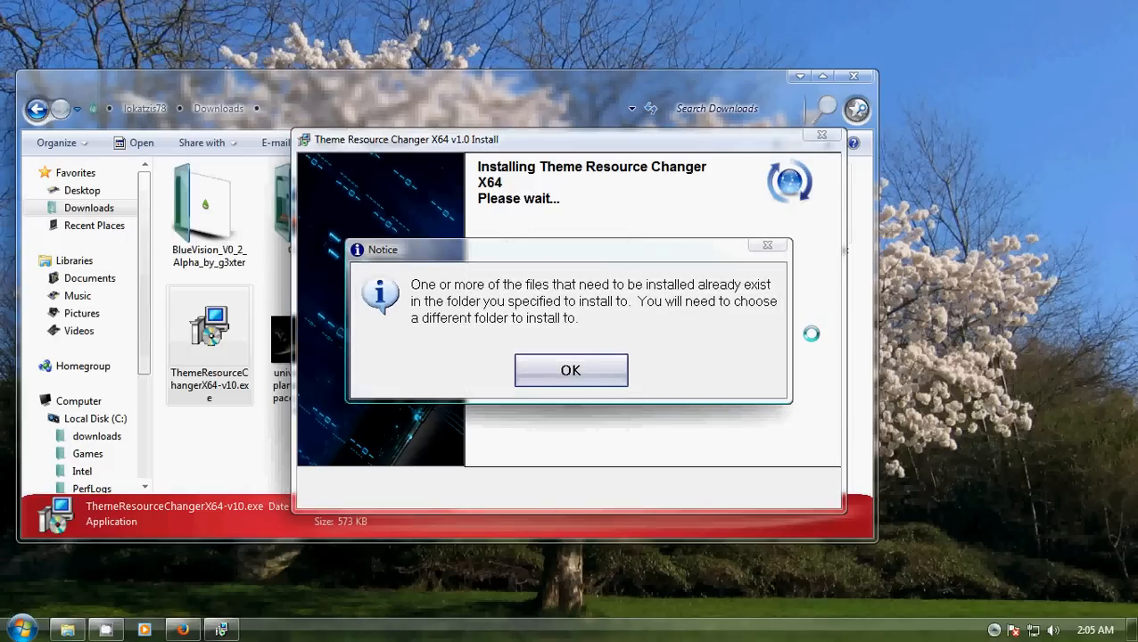
click(776, 250)
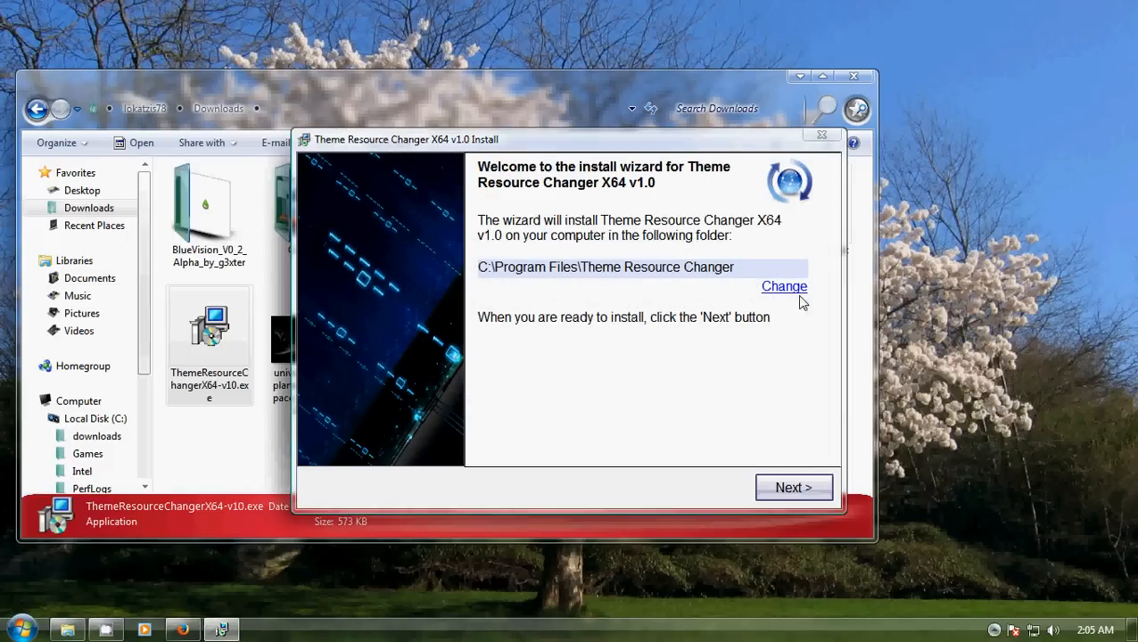
click(823, 139)
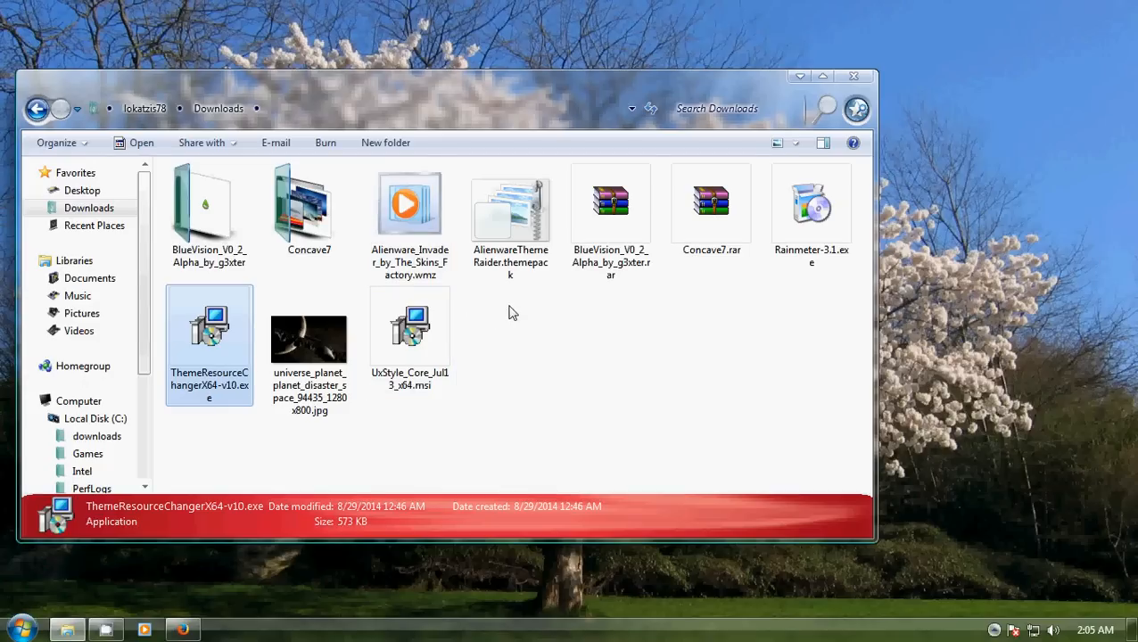
Apply AlienwareThemeRaider.themepack from Downloads, close the Personalization window and move the Downloads window higher on the desktop.
click(521, 230)
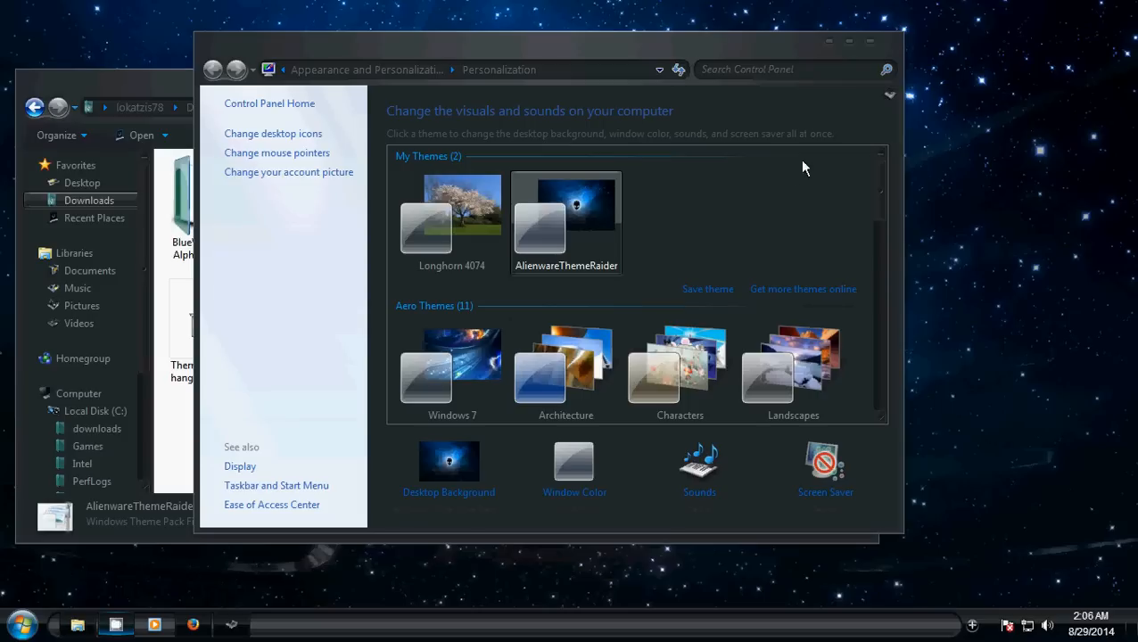
click(870, 44)
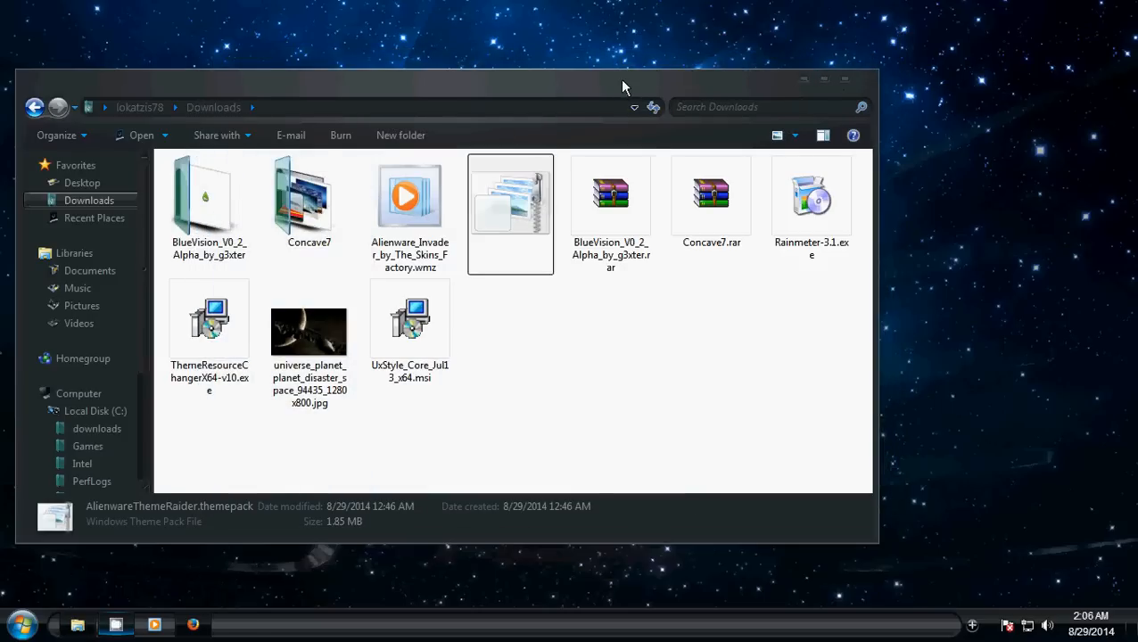
drag(623, 87, 695, 24)
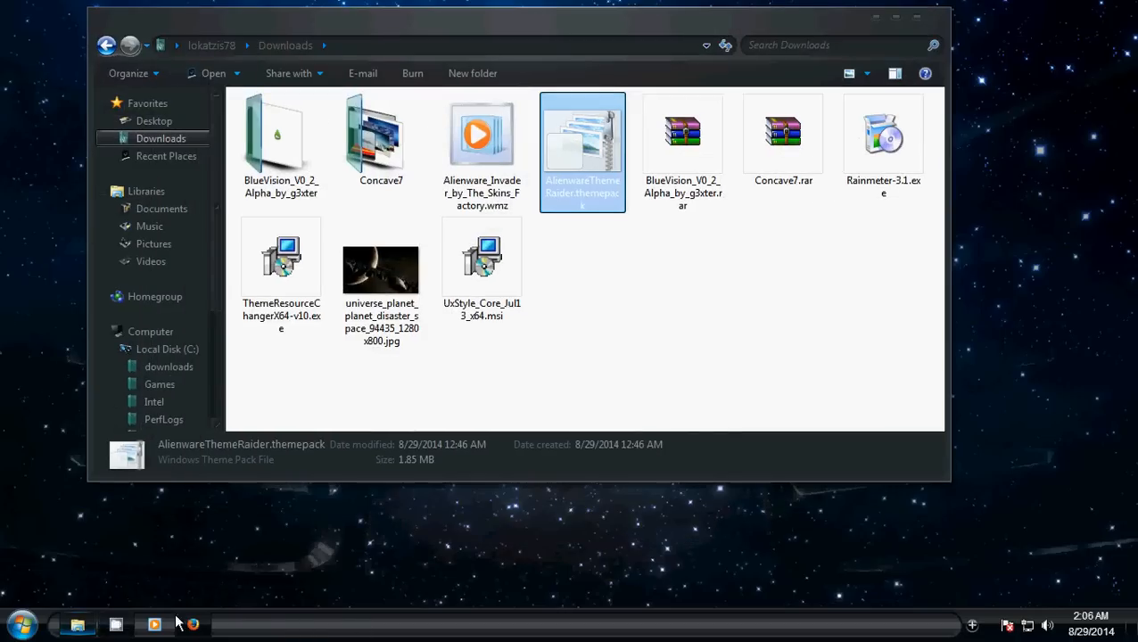
Examine the themed Start menu and its full program list, then minimize the Downloads window to view the desktop.
click(21, 624)
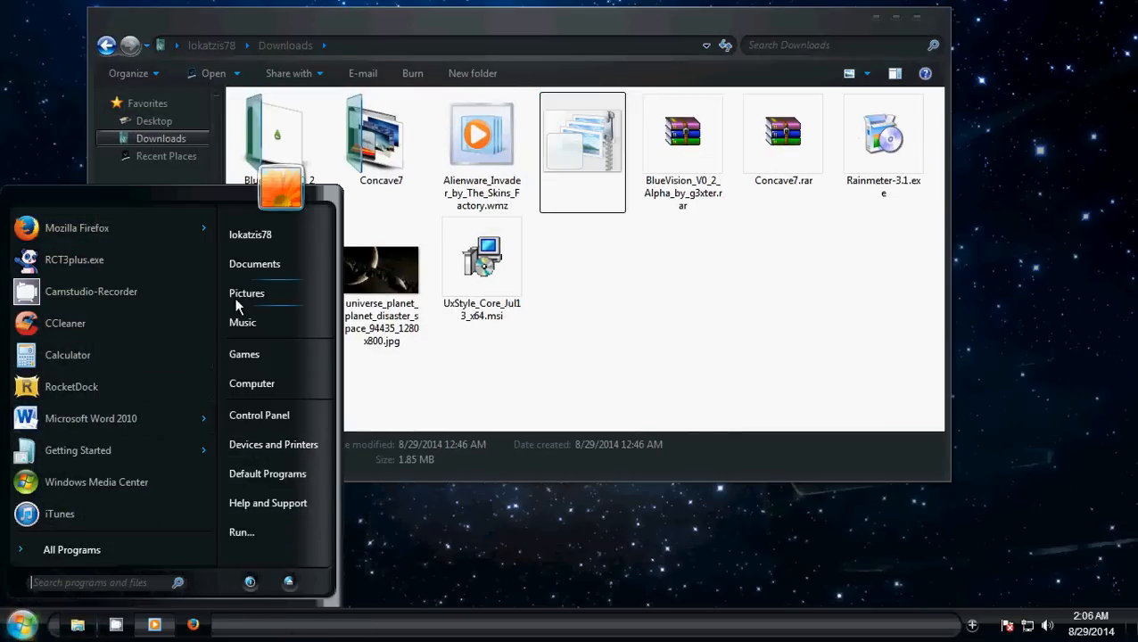
mouse_move(290, 585)
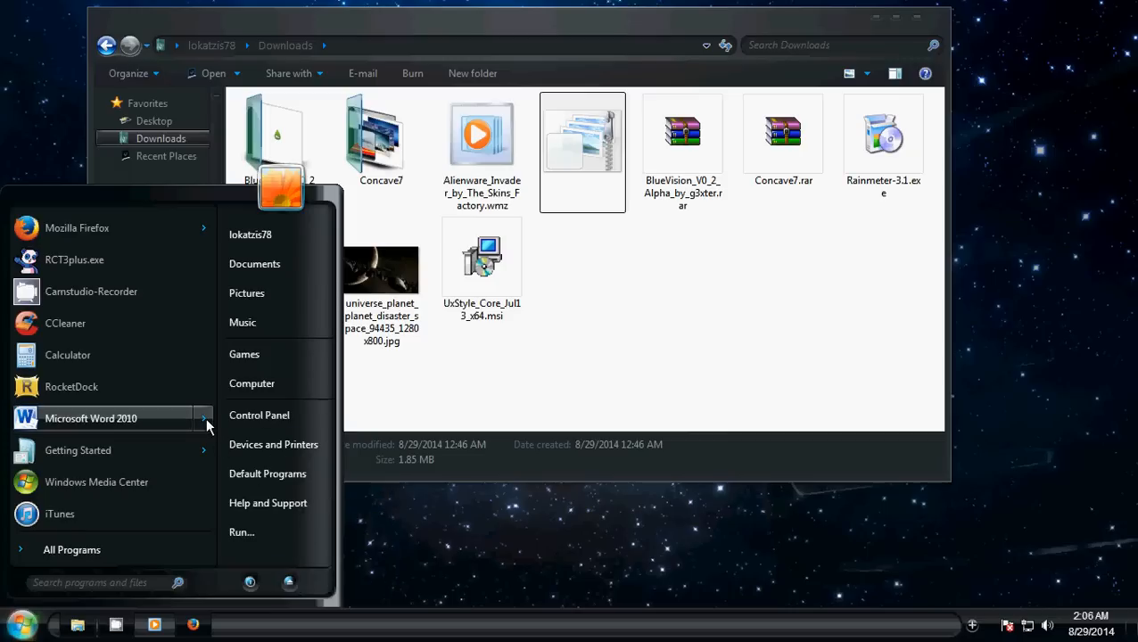
click(53, 550)
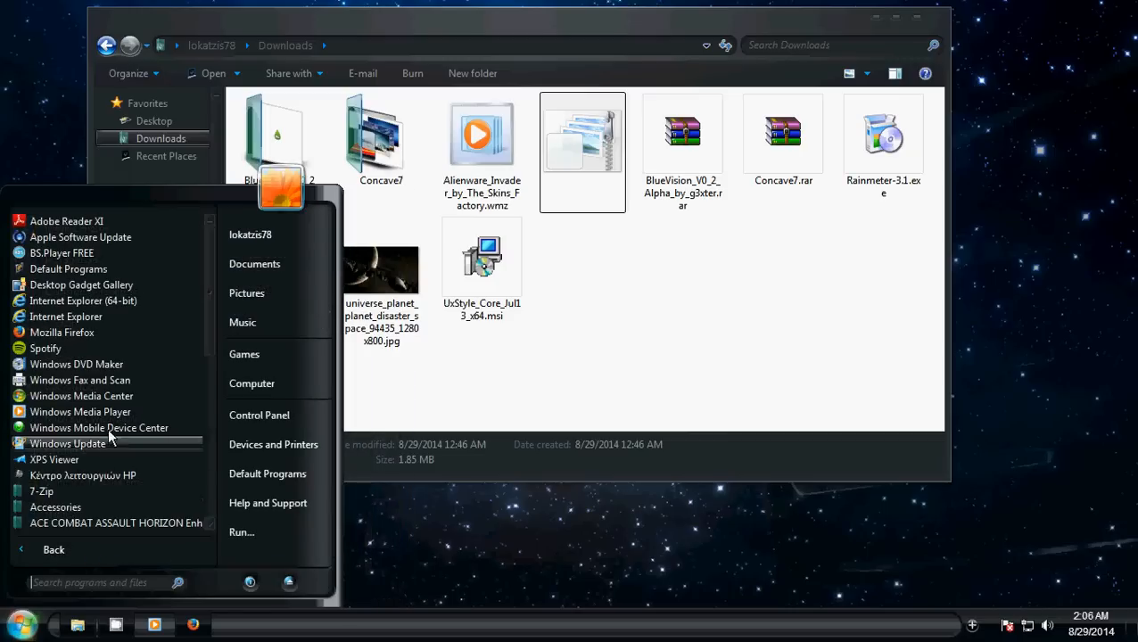
scroll(108, 437, down, 9)
scroll(125, 394, up, 9)
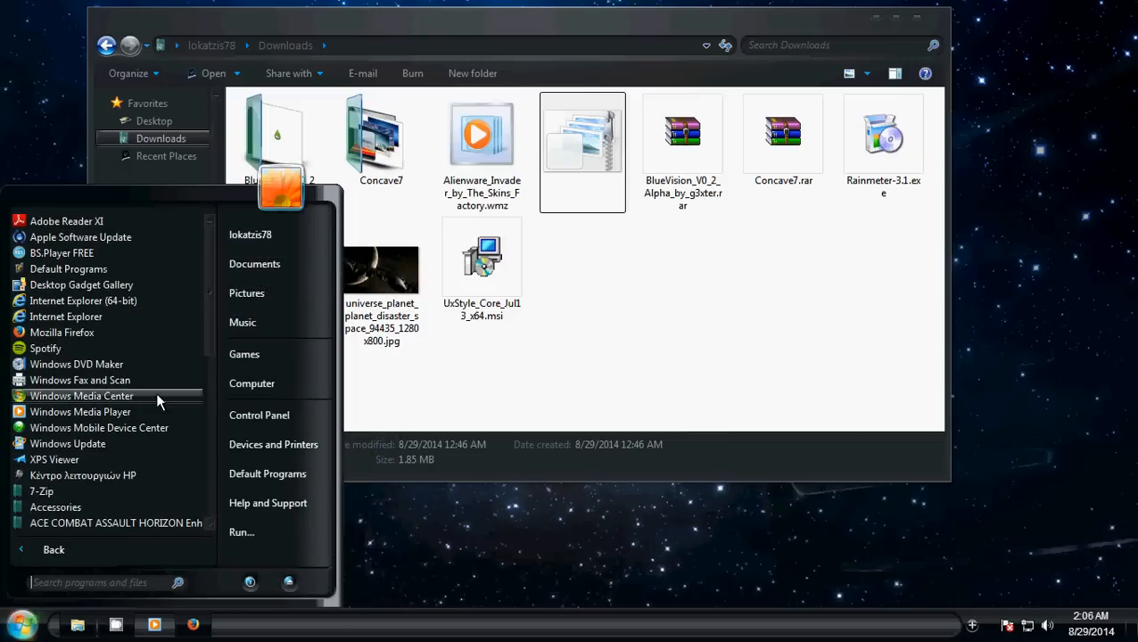
click(781, 508)
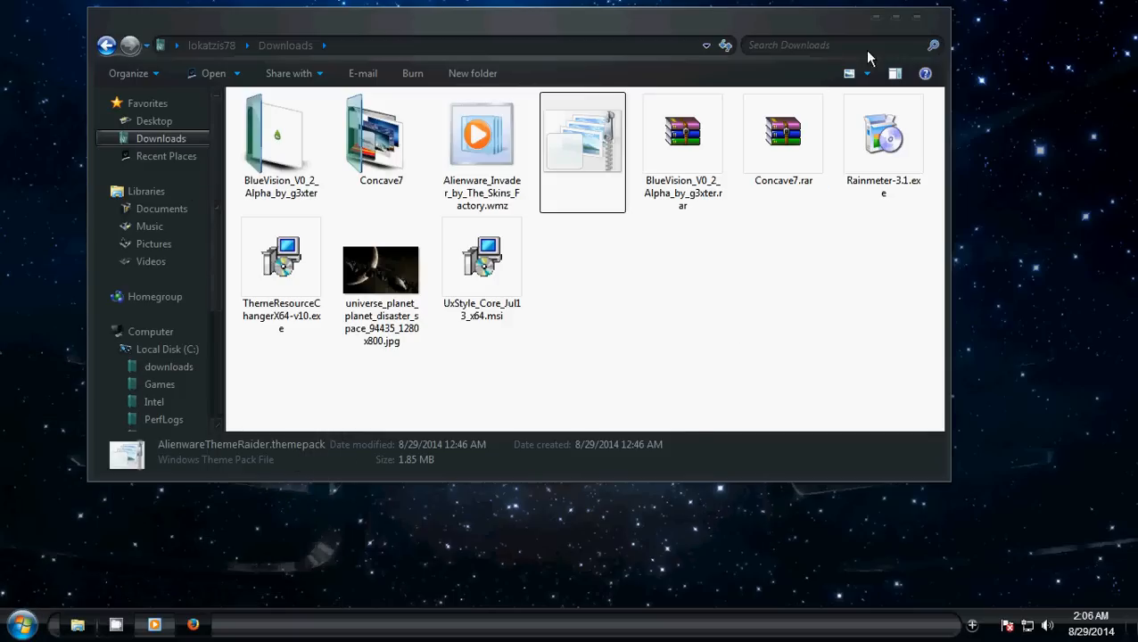
click(876, 17)
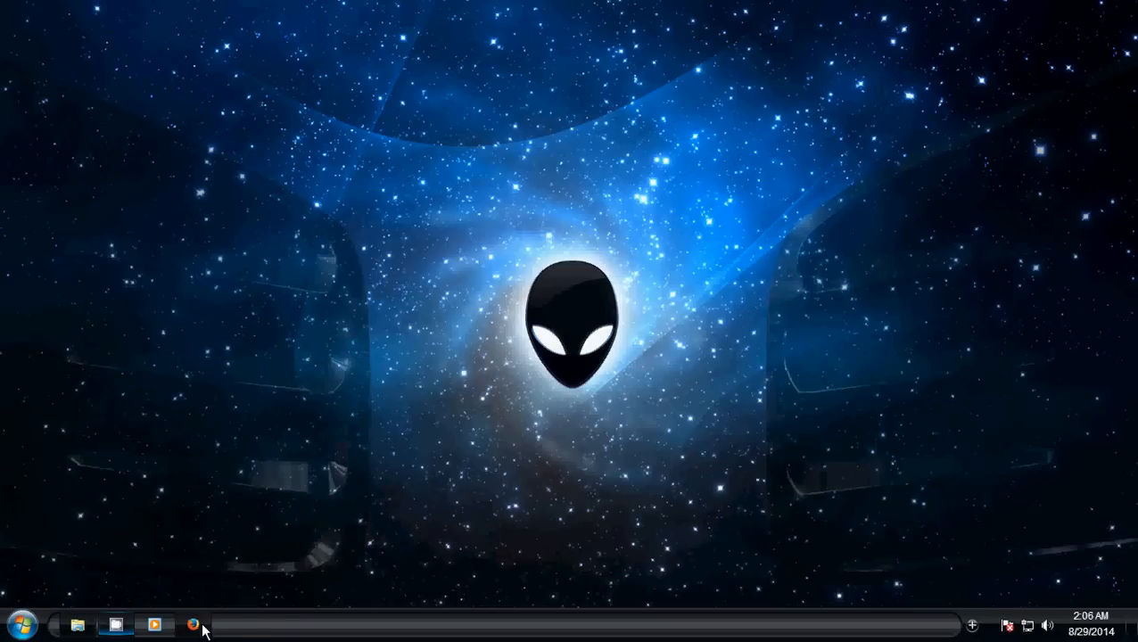
Switch to Firefox to view the download section of the Rainmeter home page, then minimize the browser.
click(197, 627)
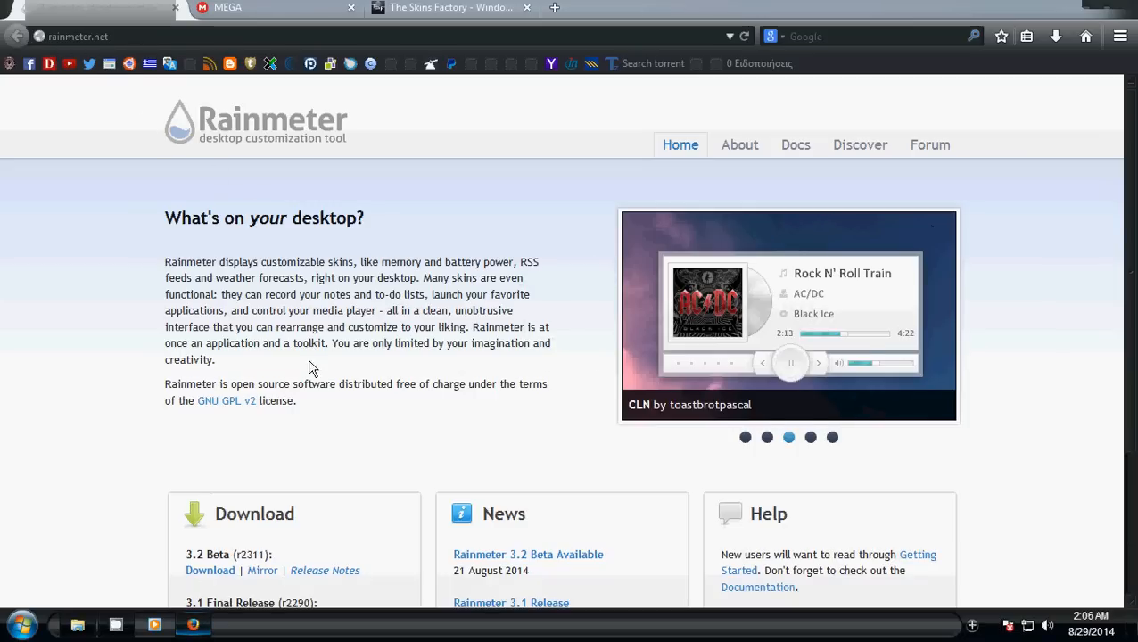
scroll(317, 446, down, 3)
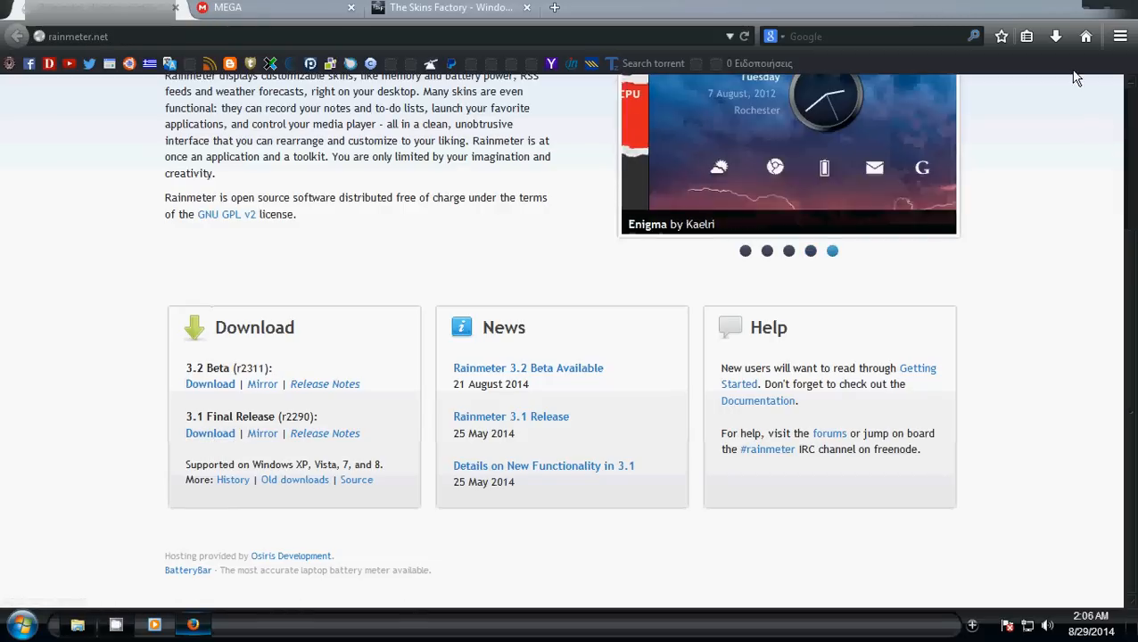
click(1071, 7)
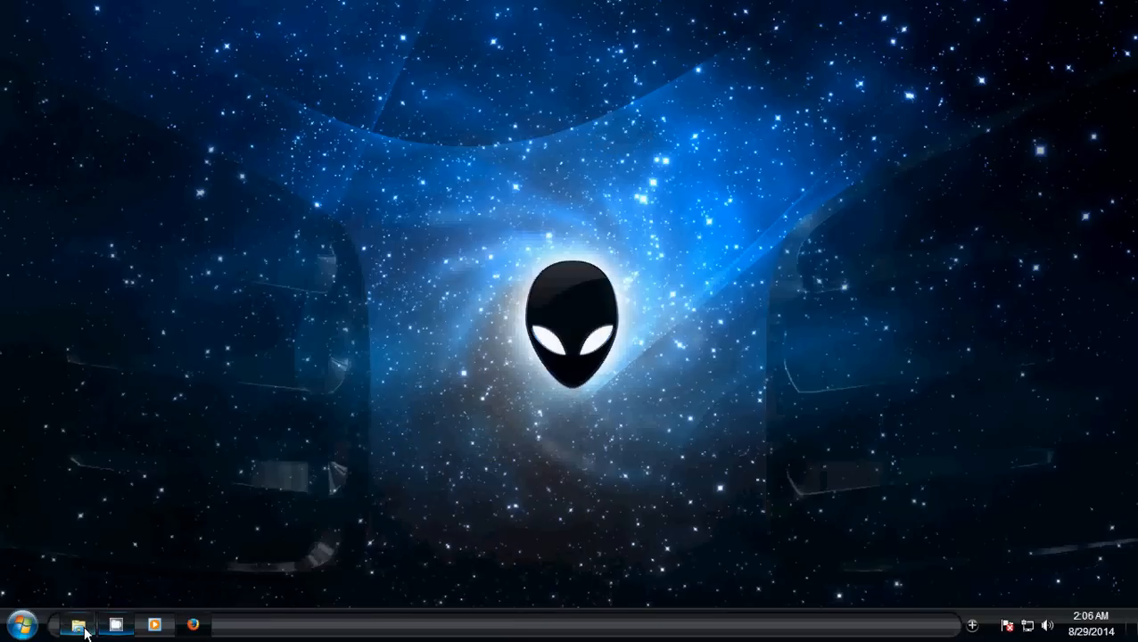
Run Rainmeter-3.1.exe from the Downloads folder and set the installer language to Greek.
click(78, 624)
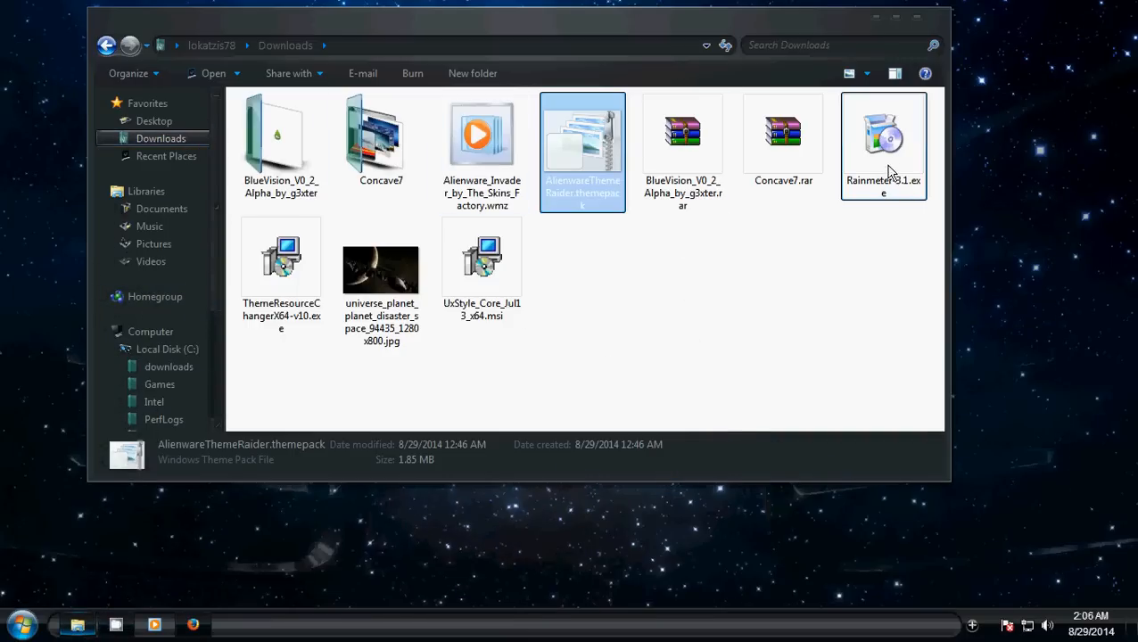
double_click(888, 172)
click(612, 325)
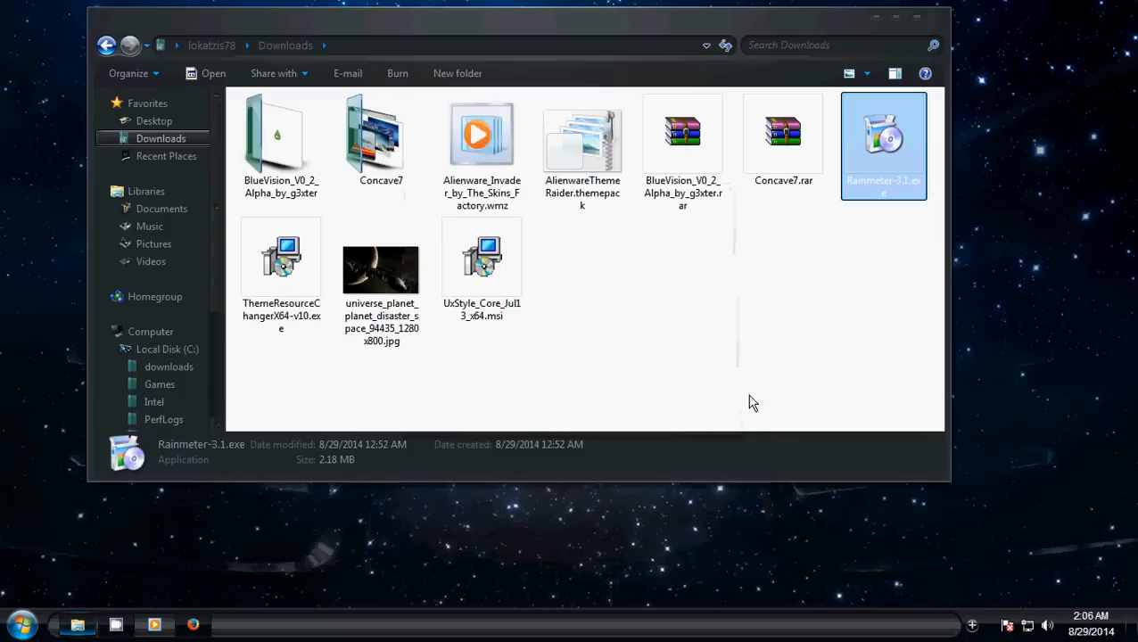
click(674, 325)
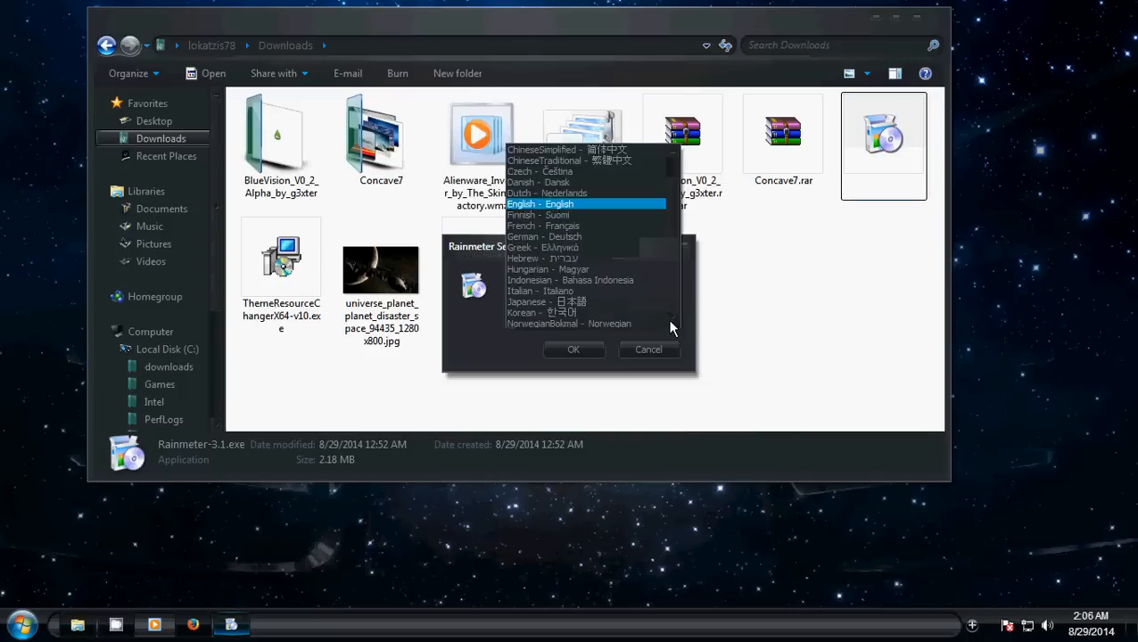
click(606, 107)
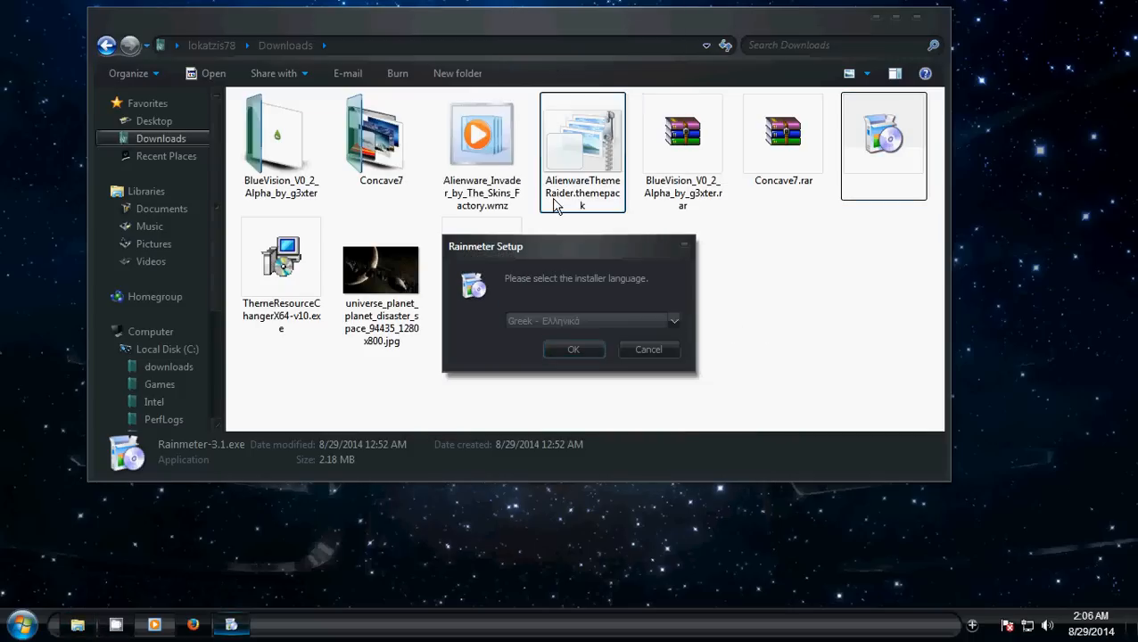
click(571, 349)
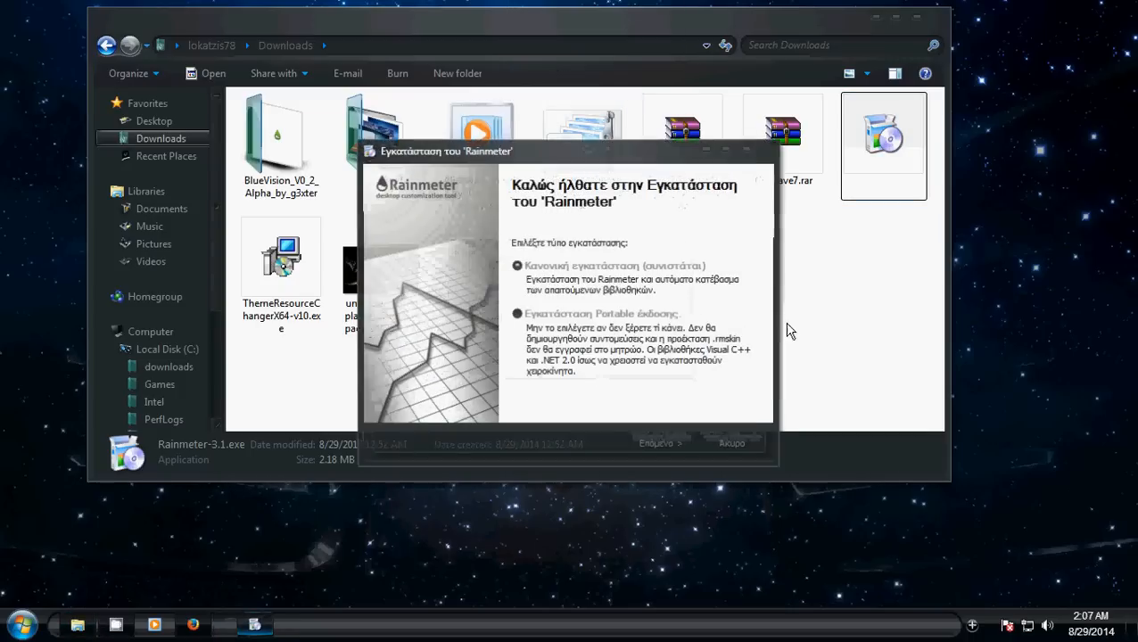
Install Rainmeter with the standard installation type and finish the wizard with the option to run Rainmeter enabled.
click(674, 446)
click(680, 446)
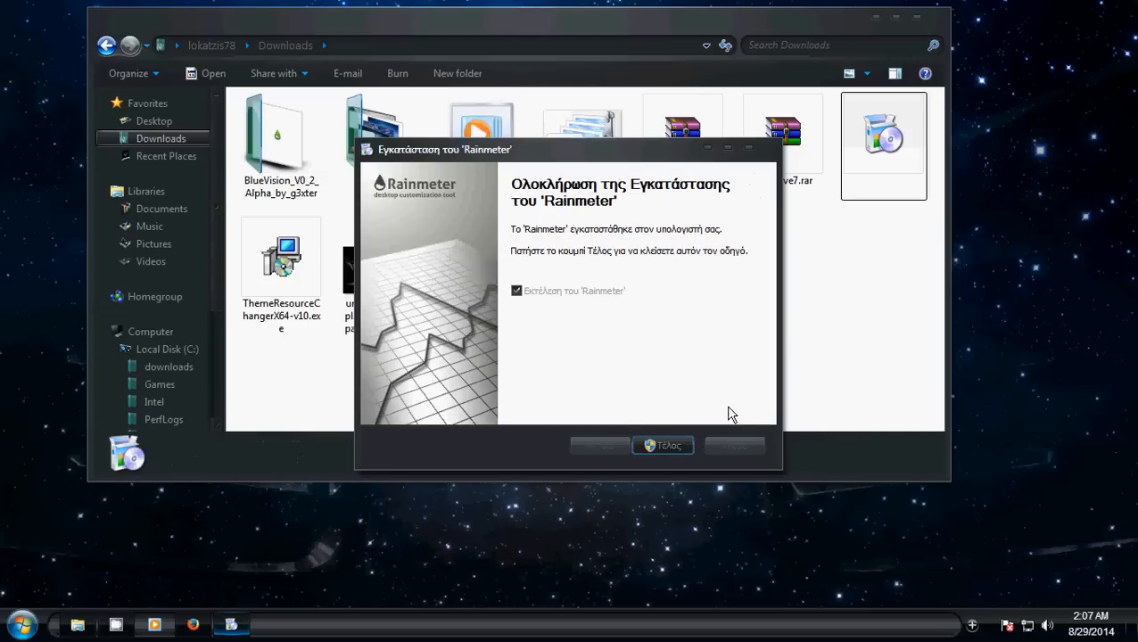
click(674, 451)
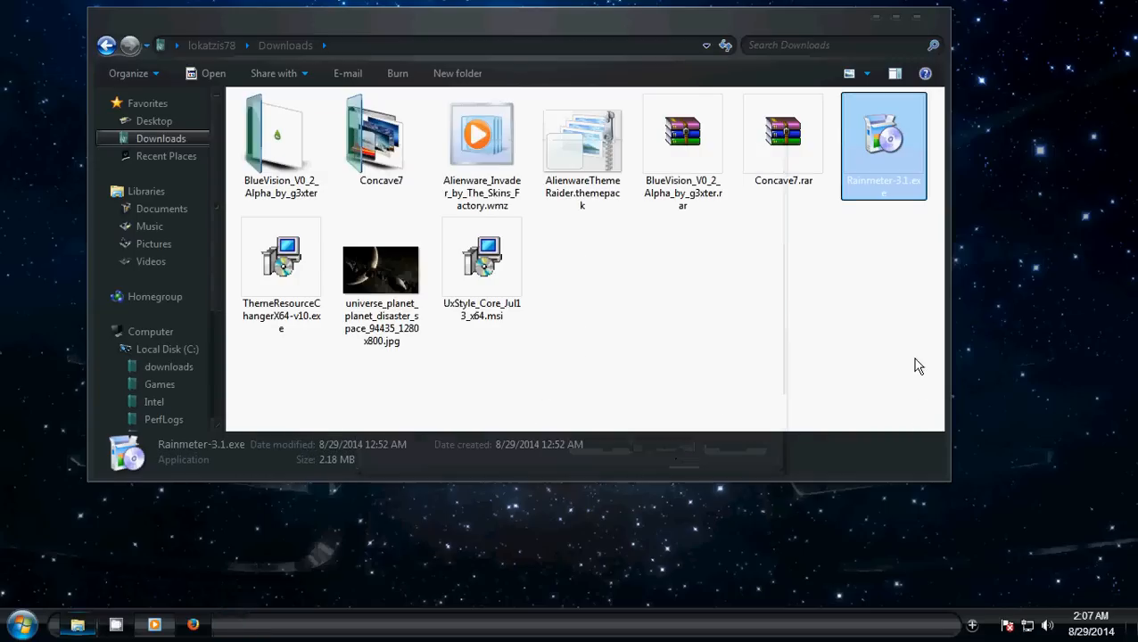
Move the Downloads window aside and minimize it, and close the illustro Welcome skin on the desktop.
drag(826, 32, 626, 40)
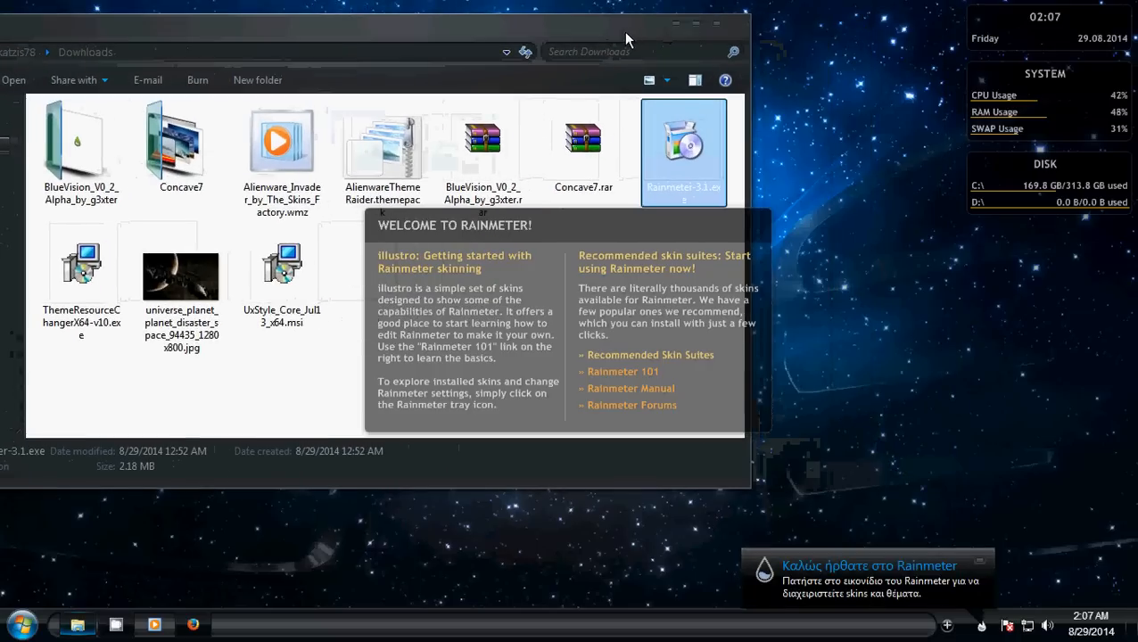
click(675, 24)
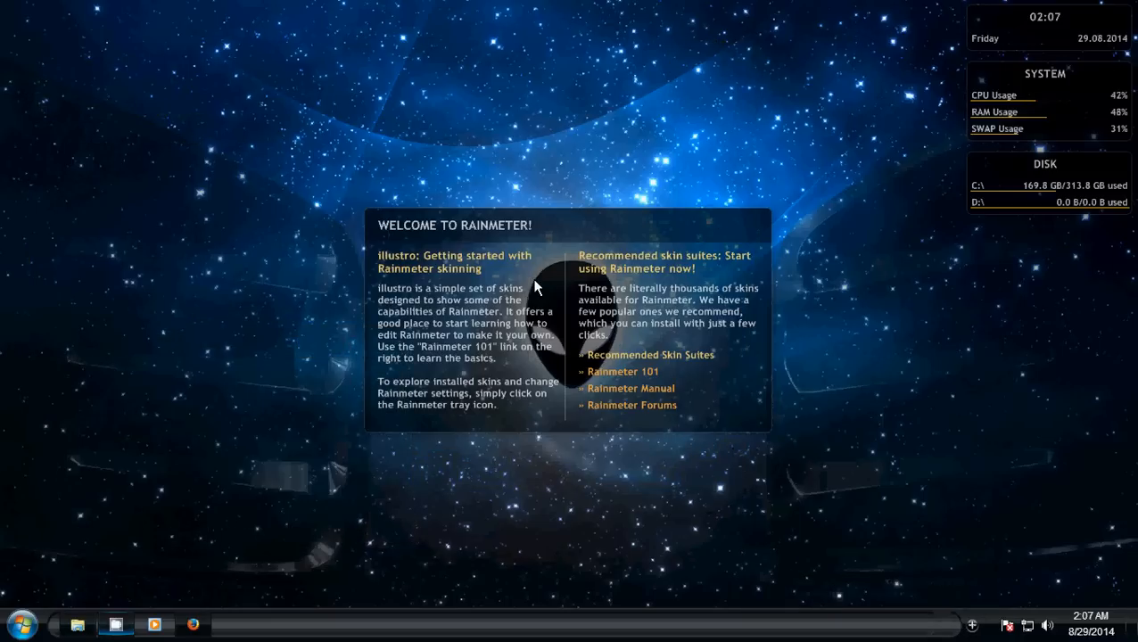
right_click(555, 238)
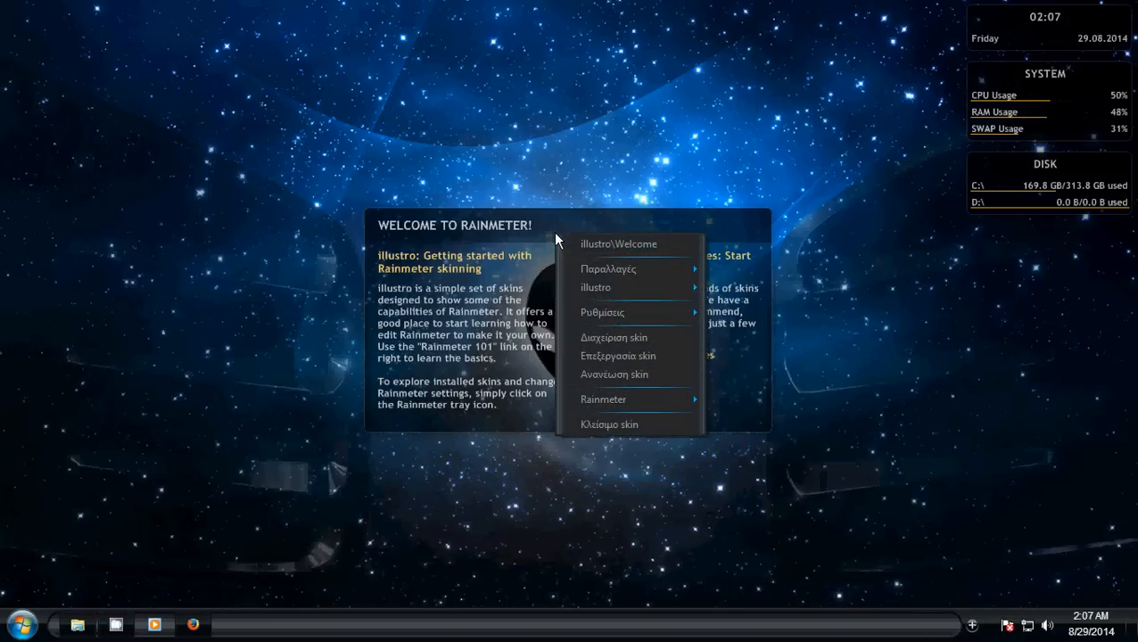
click(544, 172)
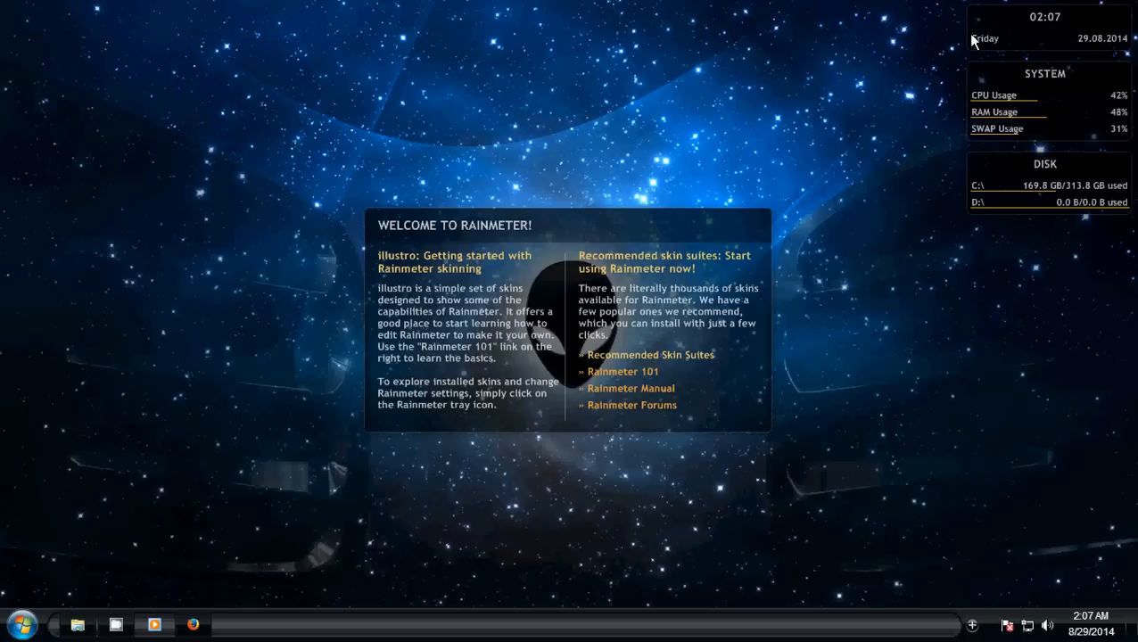
right_click(547, 229)
click(608, 415)
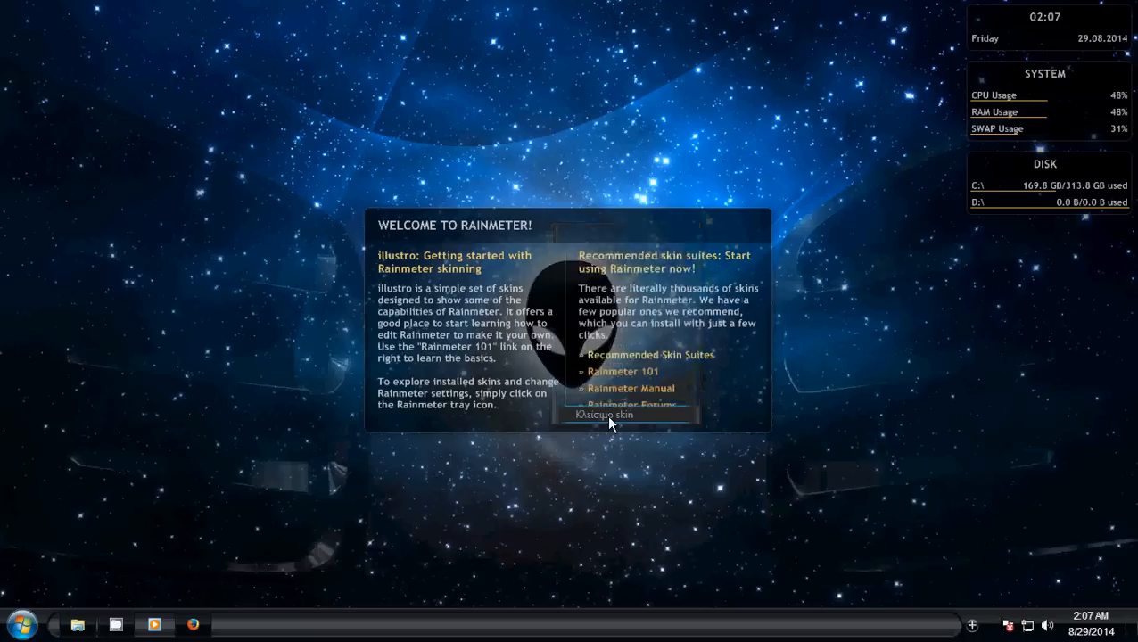
Close the remaining illustro skins on the desktop: the Disk, System and clock skins.
right_click(1001, 192)
click(1035, 376)
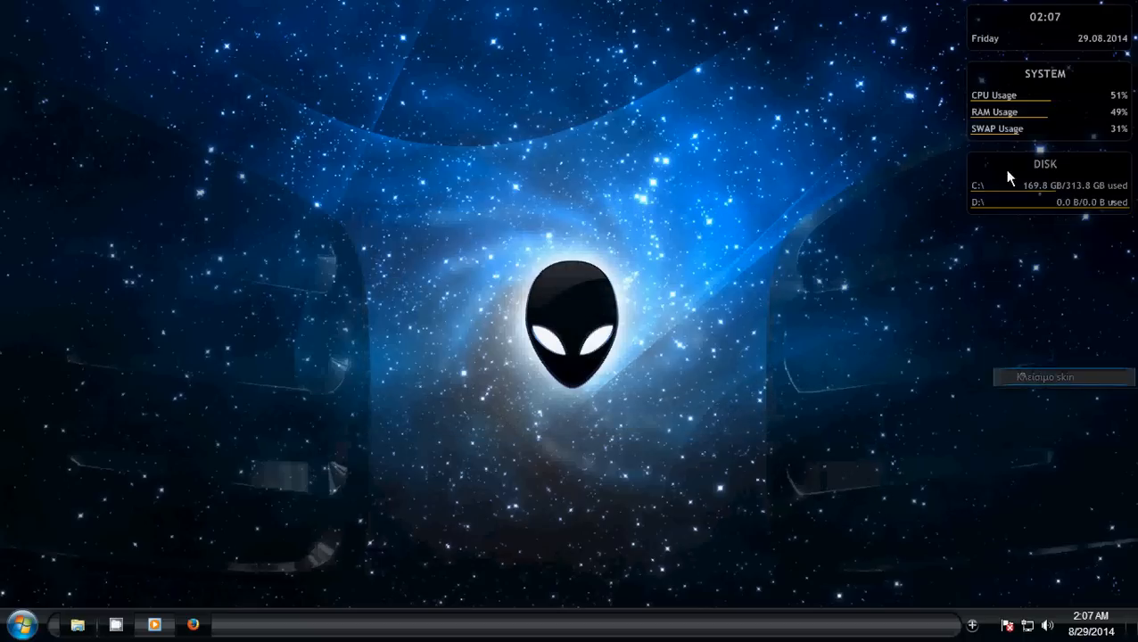
right_click(1001, 113)
click(1040, 300)
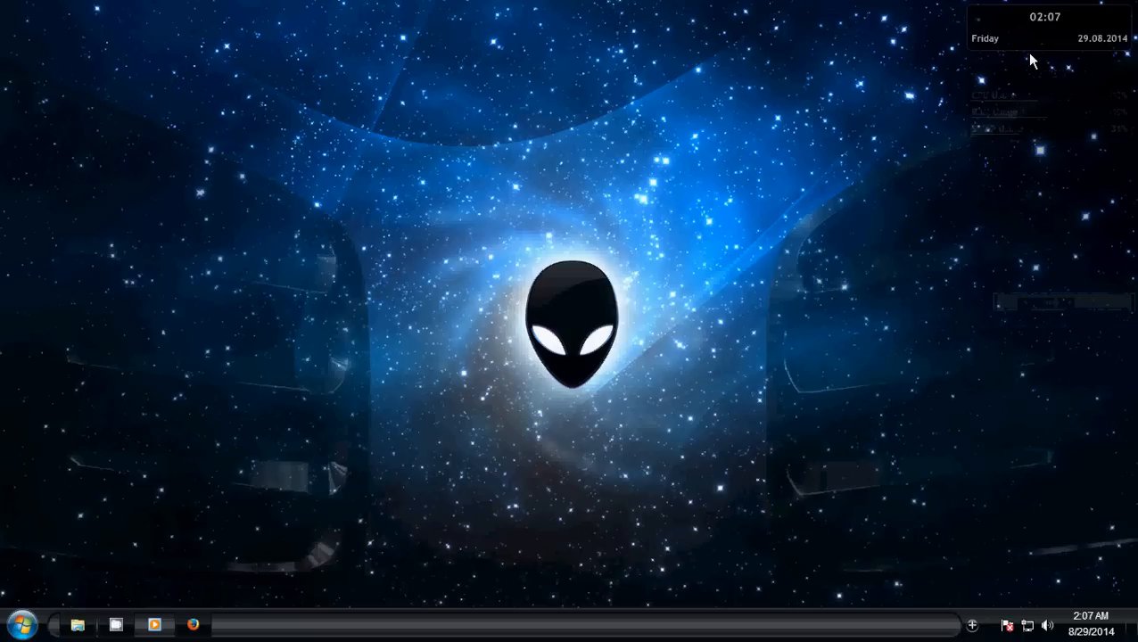
right_click(1029, 33)
click(1035, 221)
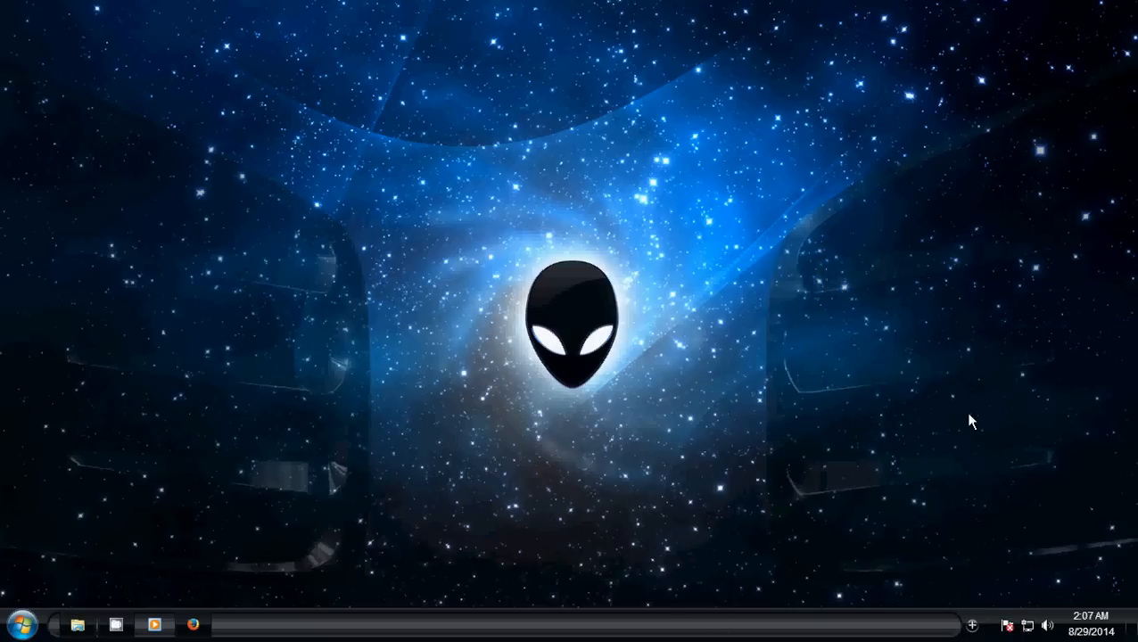
Open the Rainmeter management window to view its skin list, and move the window aside.
click(973, 626)
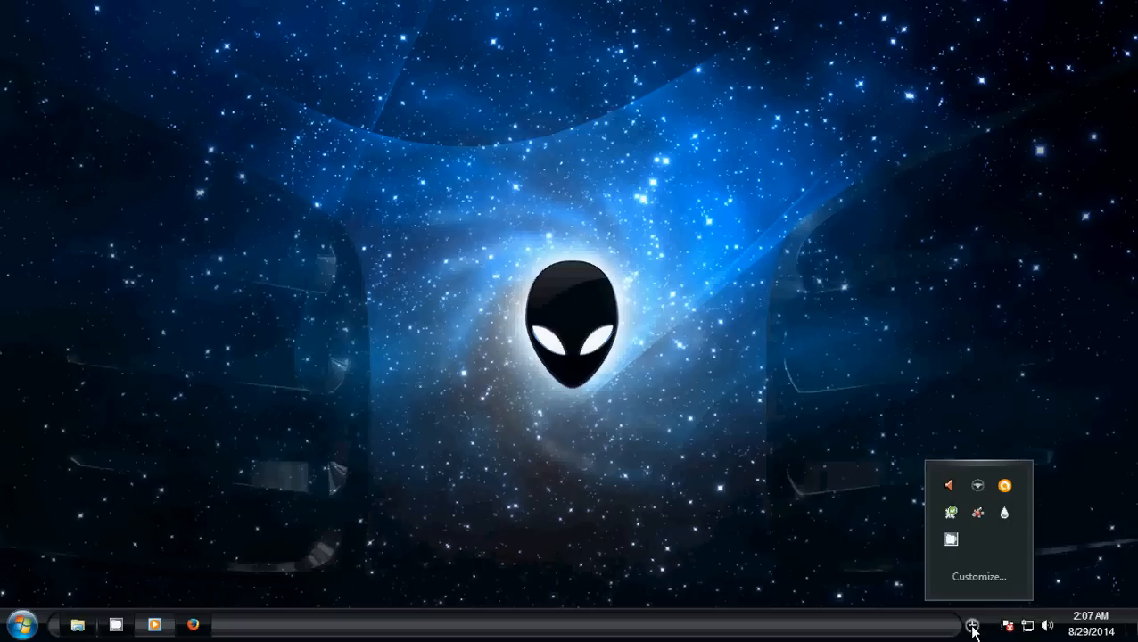
click(1004, 513)
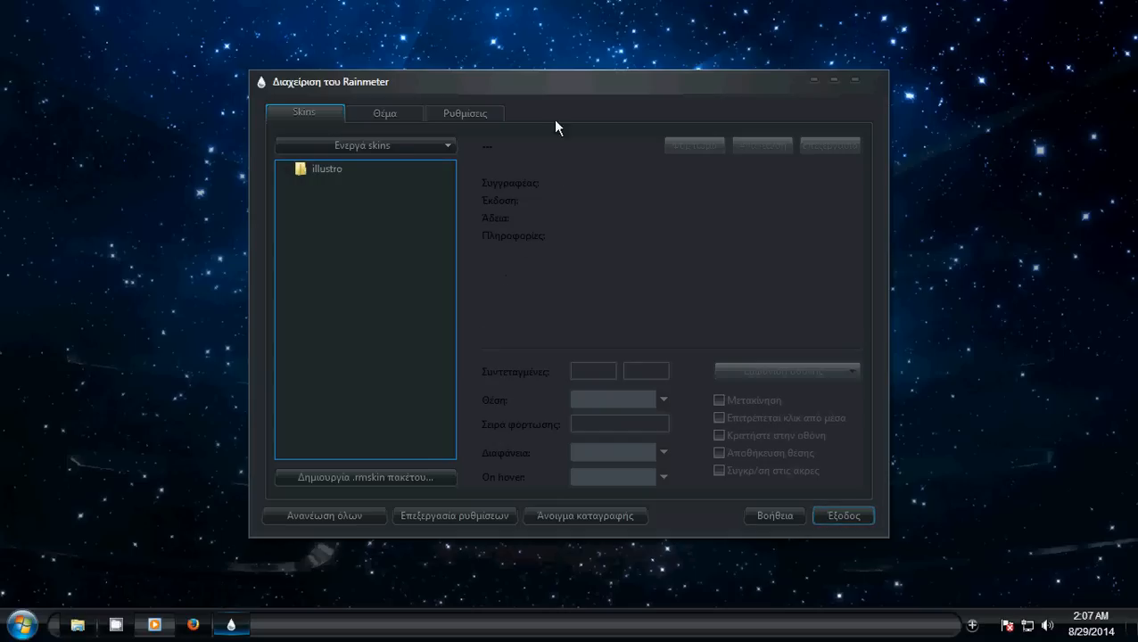
drag(574, 95, 725, 76)
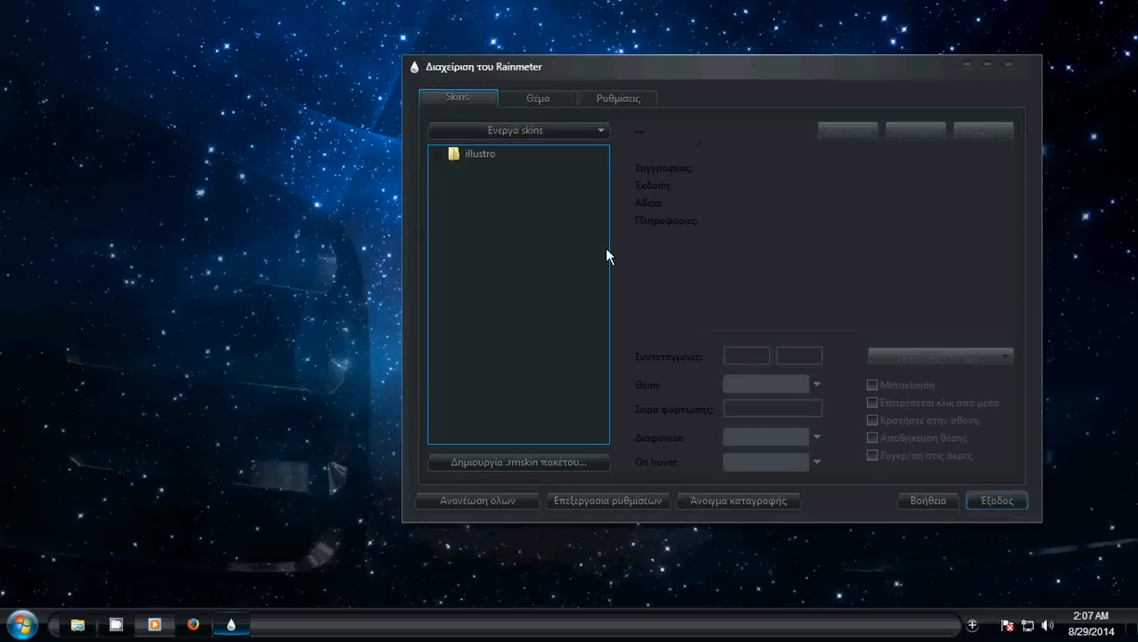
Switch to Firefox, close the Rainmeter page, view the MEGA download of BlueVision_V0_2_Alpha_by_g3xter.rar, and minimize the browser.
click(193, 624)
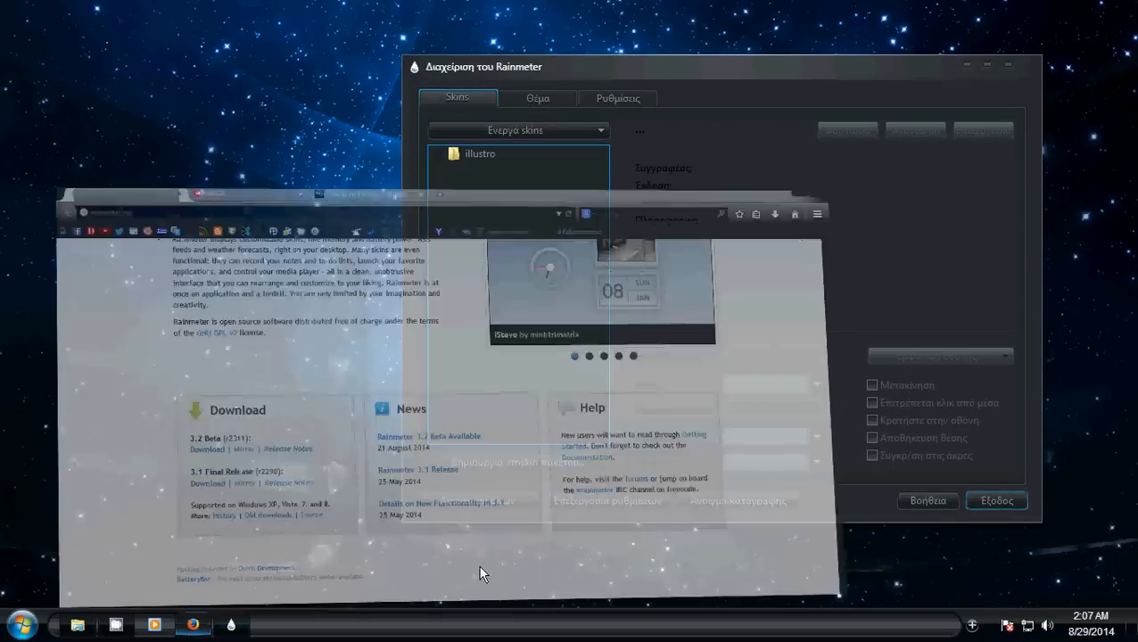
click(174, 7)
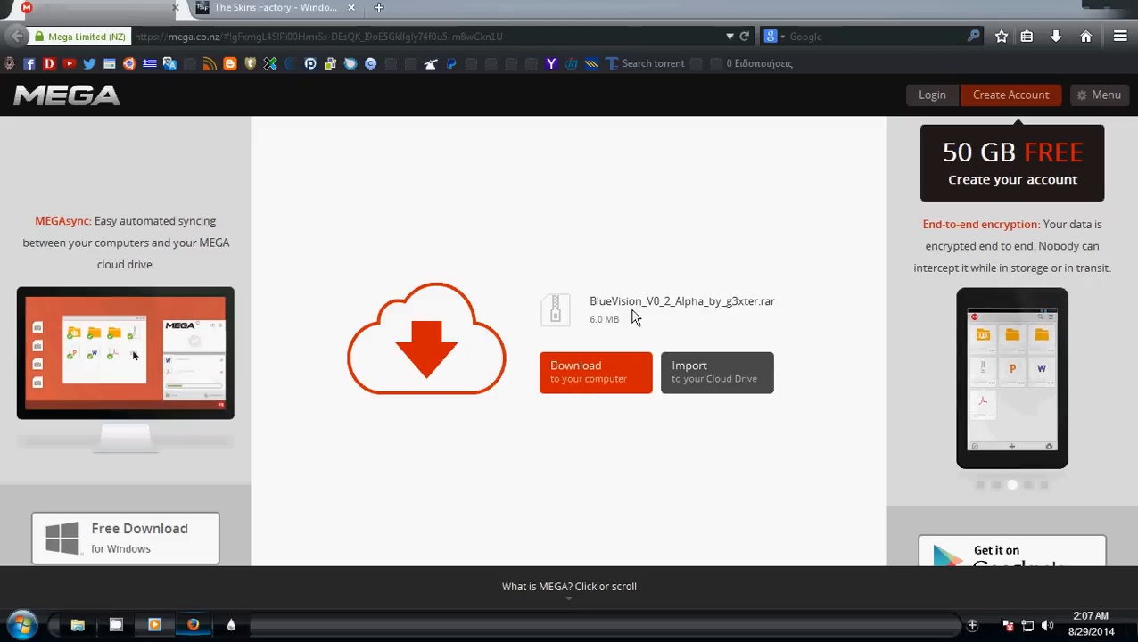
drag(591, 303, 707, 306)
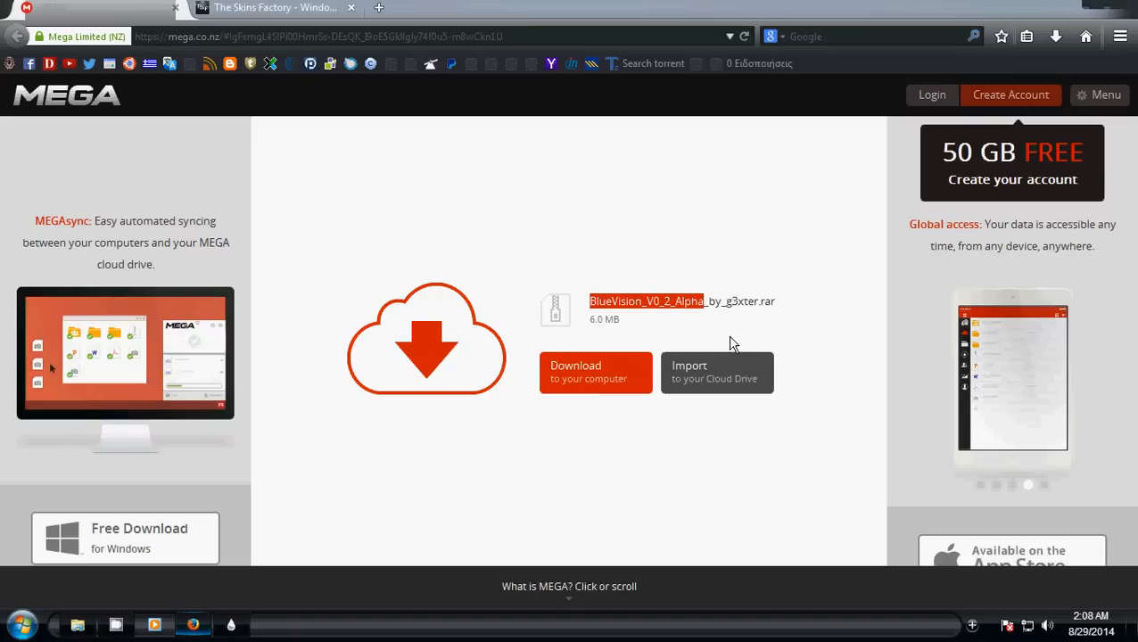
click(1065, 10)
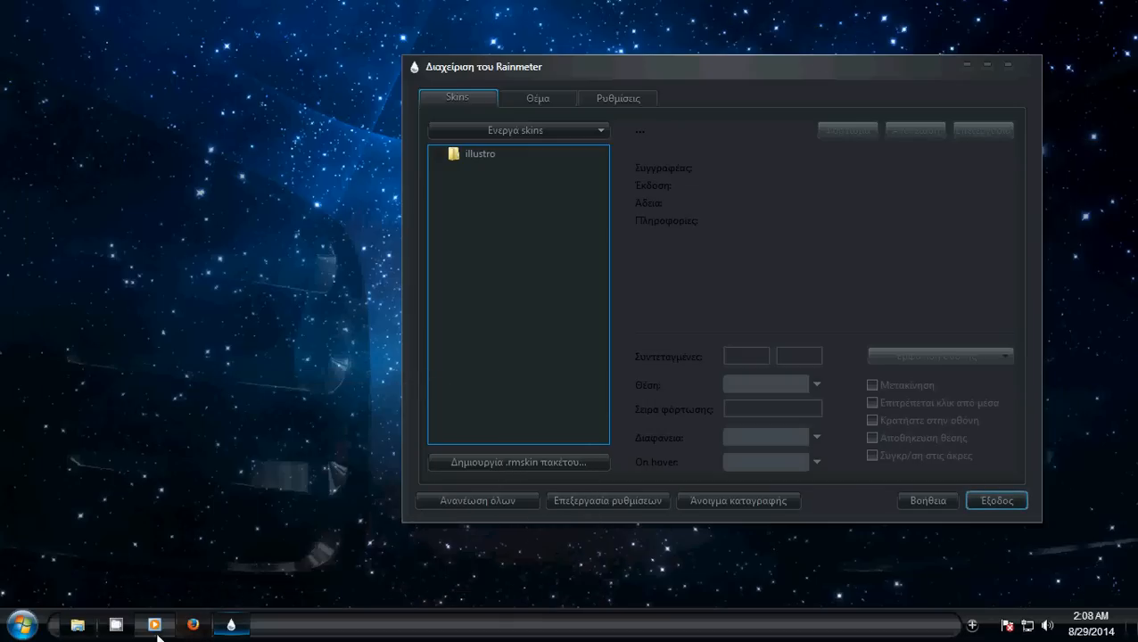
Run BlueVision.rmskin from the extracted BlueVision_V0_2_Alpha_by_g3xter folder in Downloads and install the BlueVision V0.2 skin with included skins loaded.
click(77, 625)
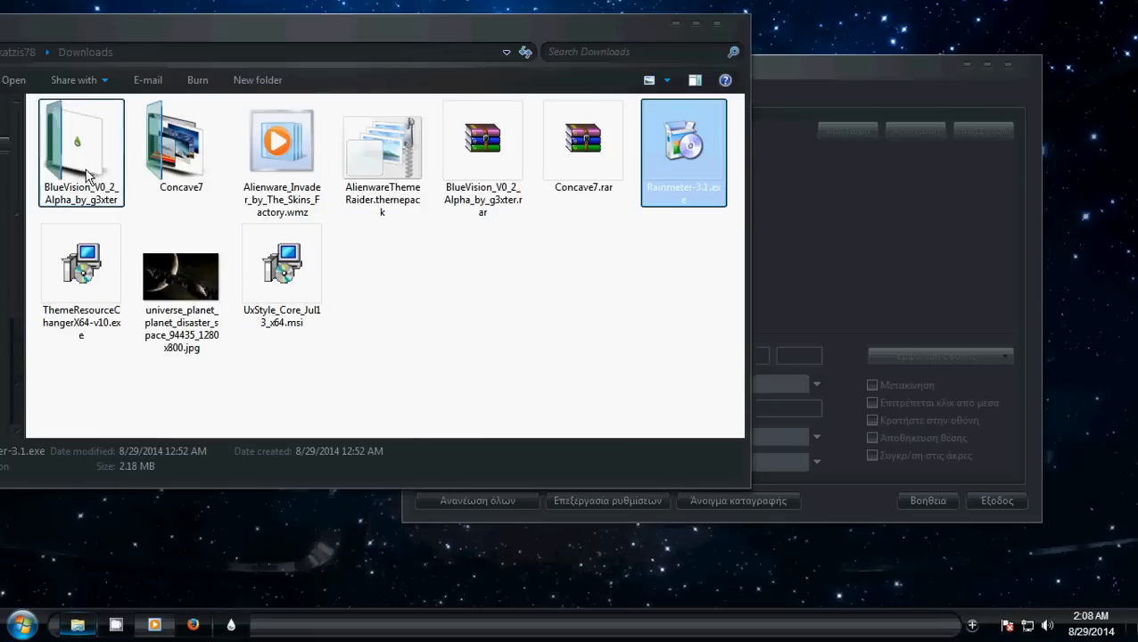
double_click(80, 166)
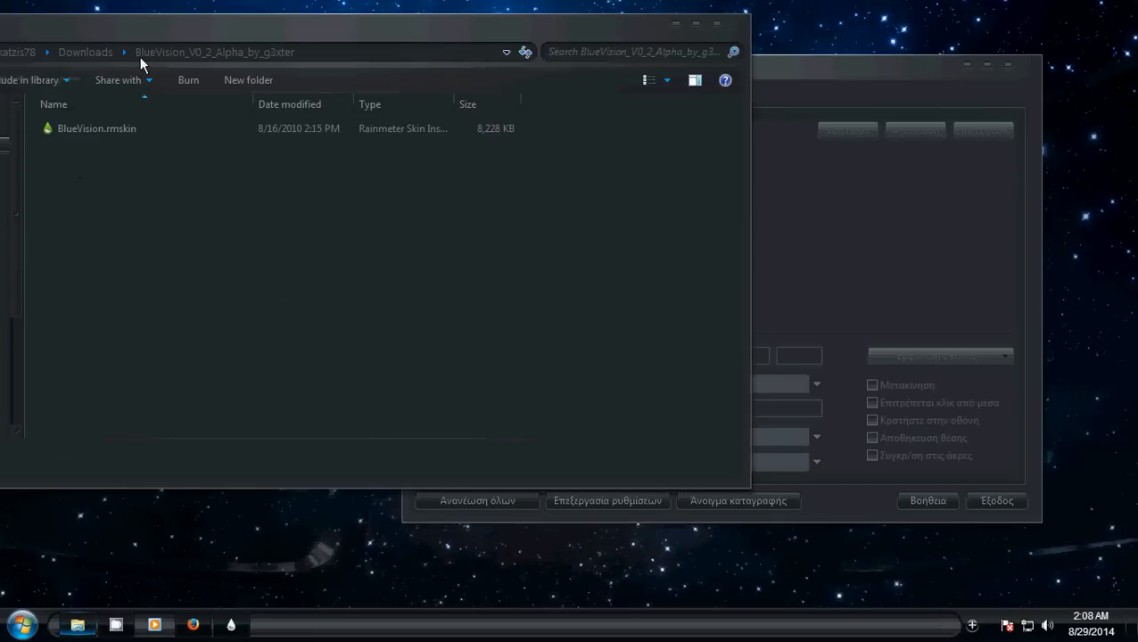
drag(179, 27, 240, 34)
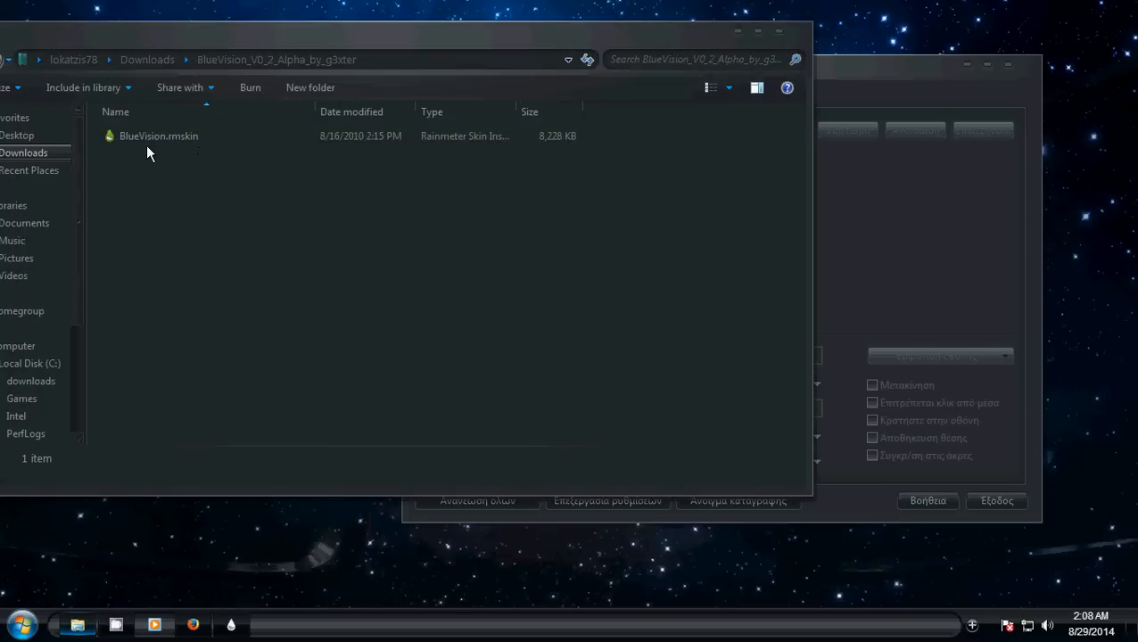
click(151, 140)
double_click(152, 140)
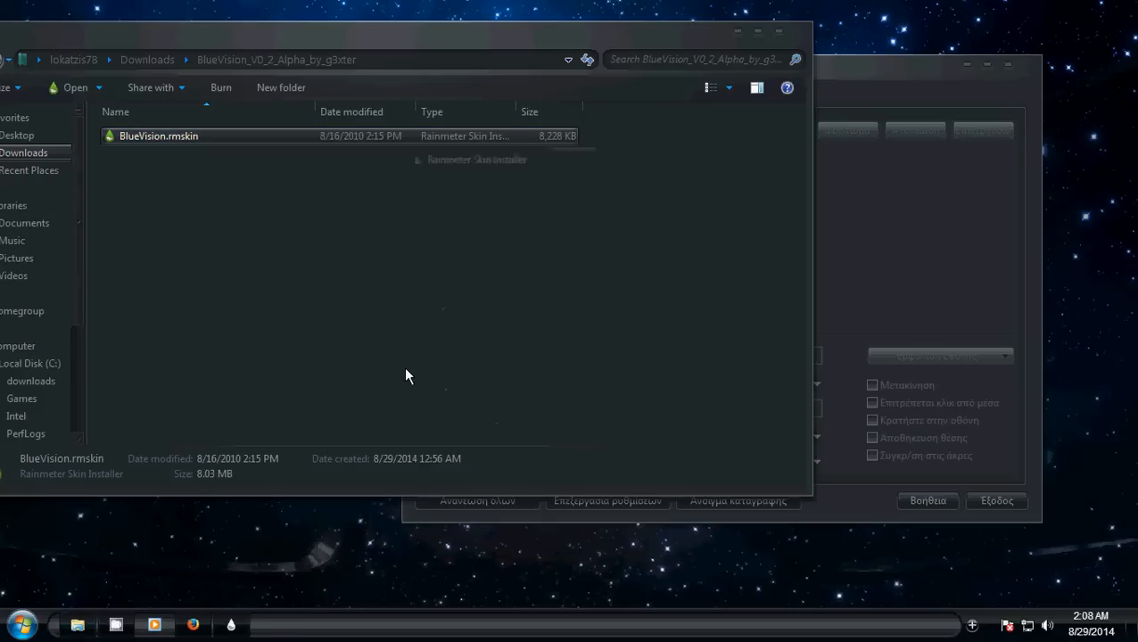
click(640, 450)
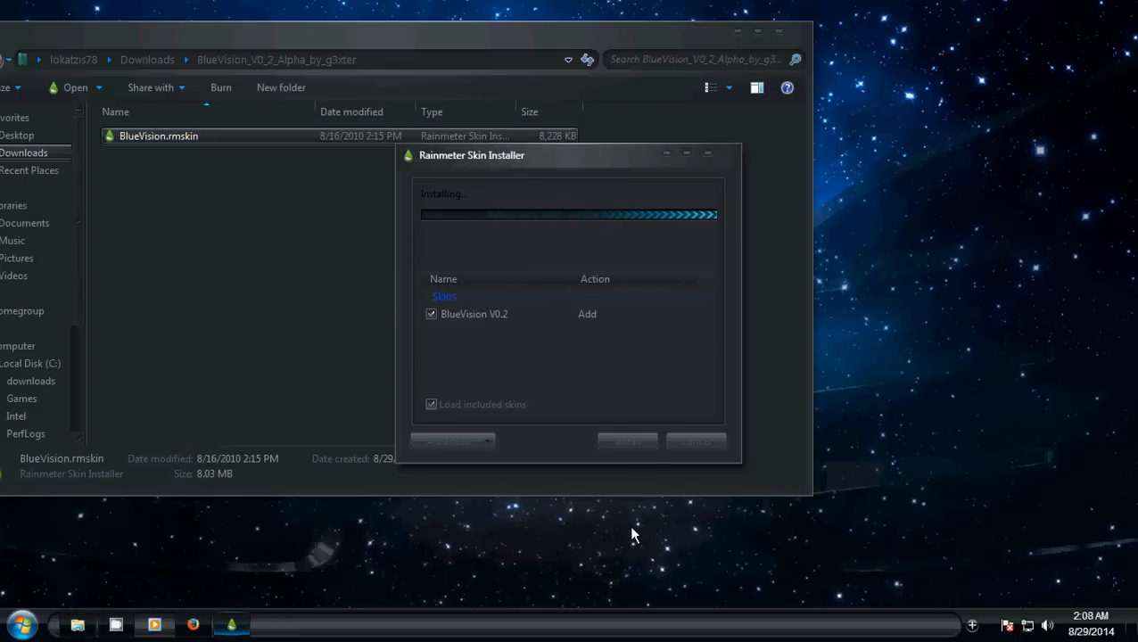
Minimize the folder window, reopen the Rainmeter management window and expand BlueVision V0.2 to look through its skin folders.
click(744, 29)
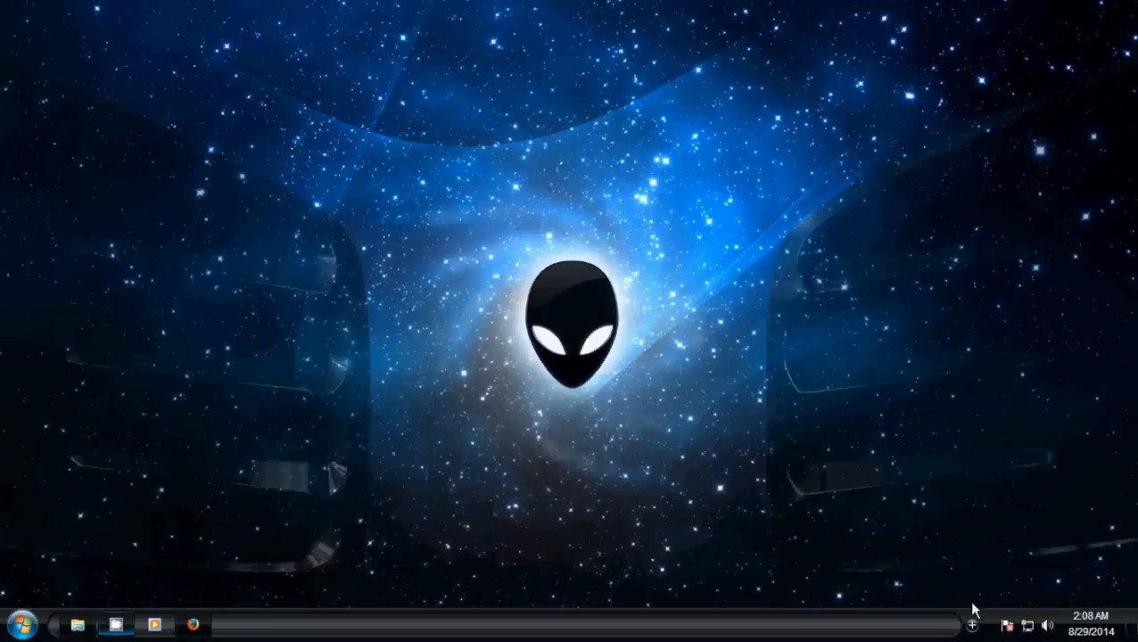
click(973, 625)
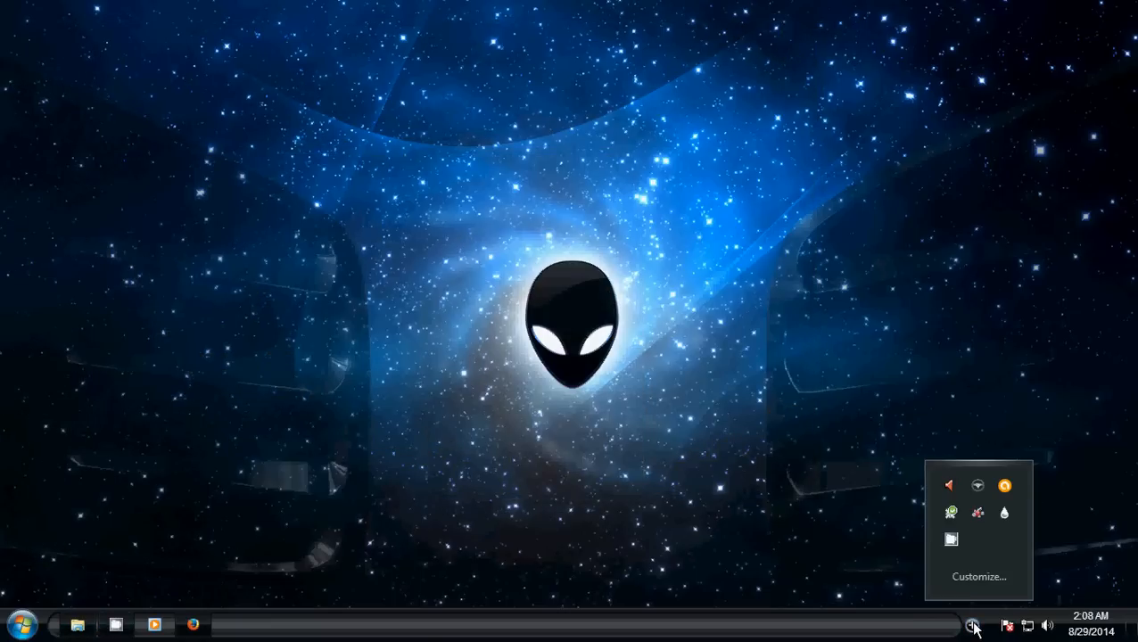
click(1005, 514)
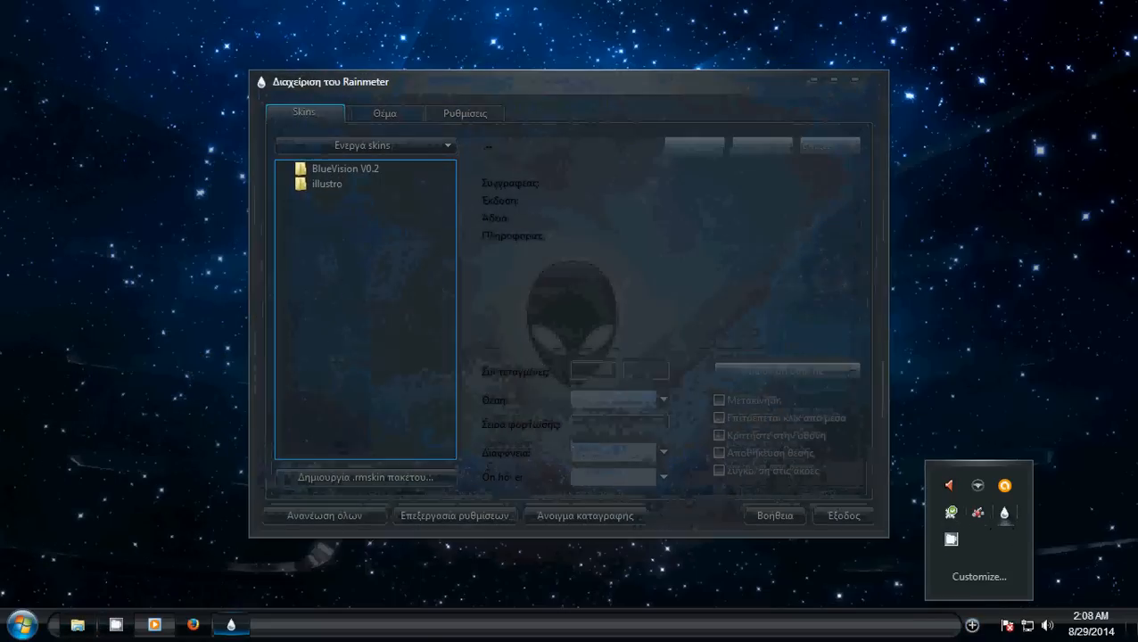
double_click(326, 171)
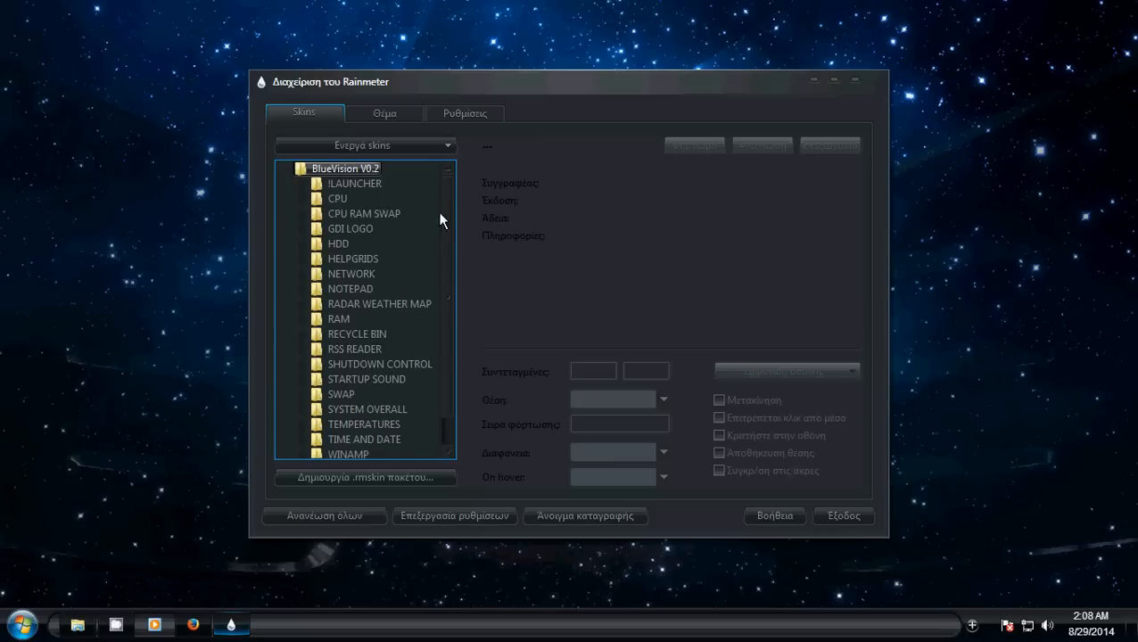
scroll(441, 212, down, 1)
scroll(455, 298, up, 1)
Load the CPU 1.ini and CPU 2.ini skins from the CPU 1-12 COMPLETE folder of BlueVision V0.2.
click(302, 199)
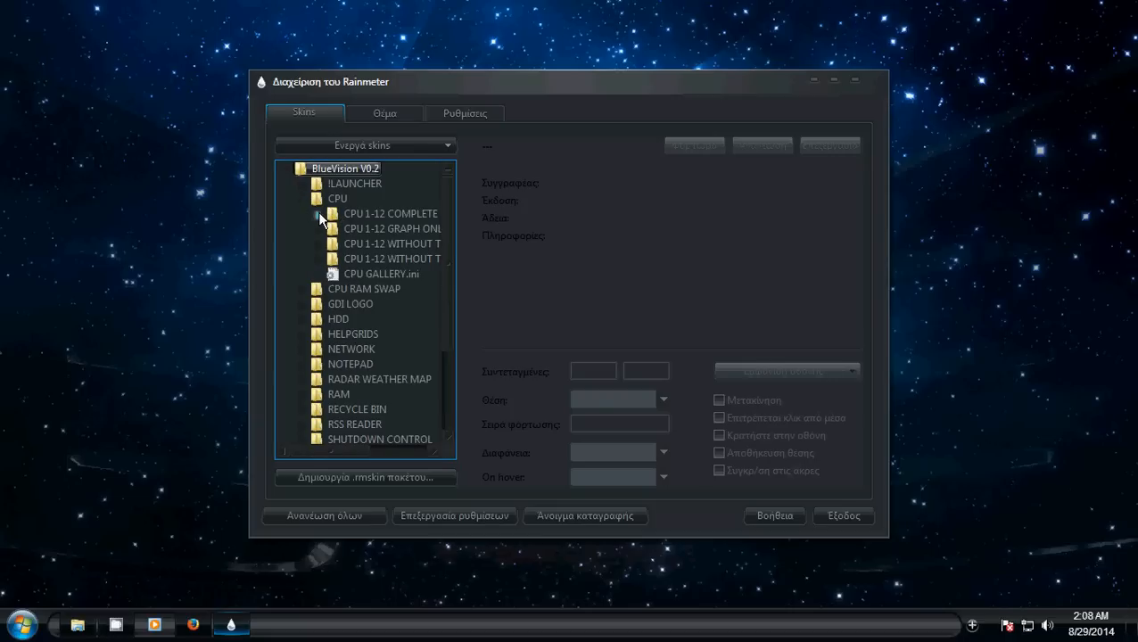
click(319, 214)
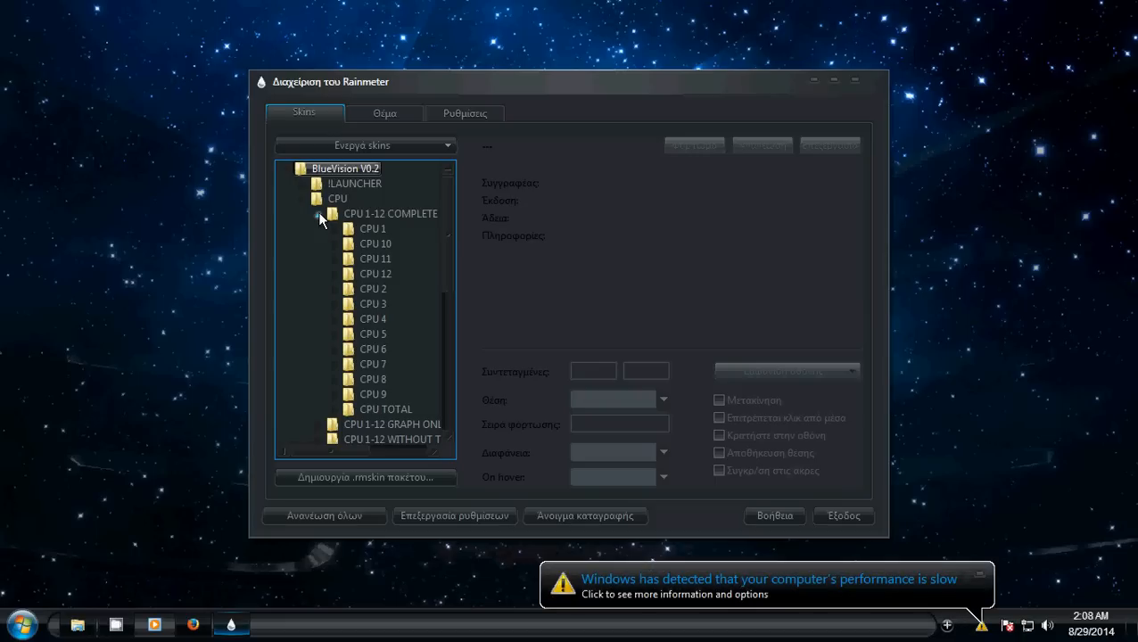
click(334, 226)
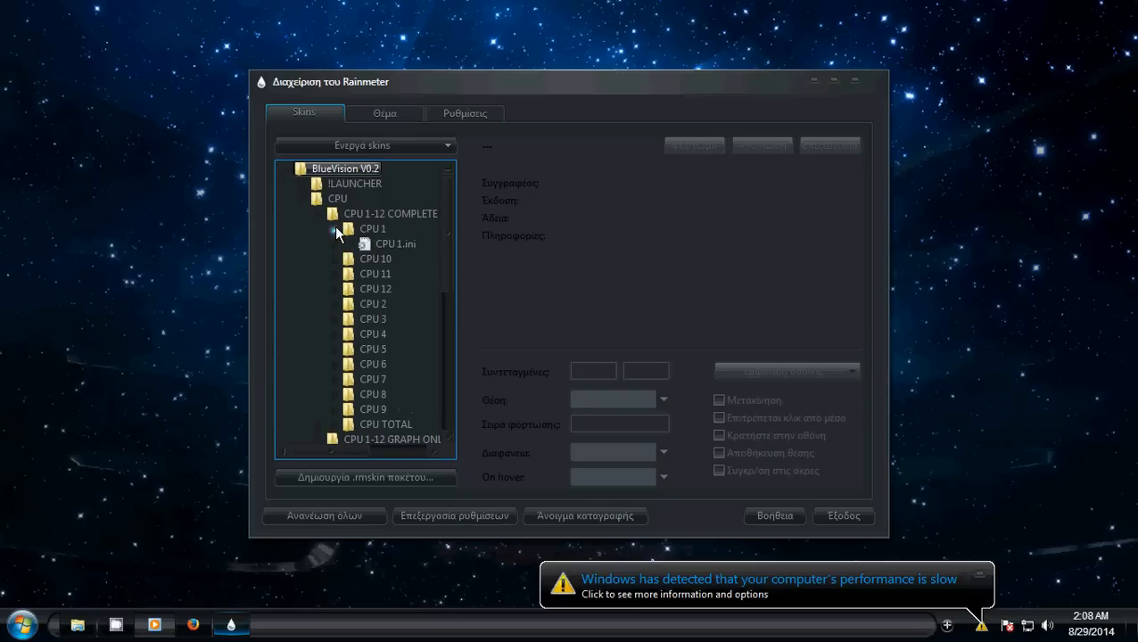
double_click(383, 245)
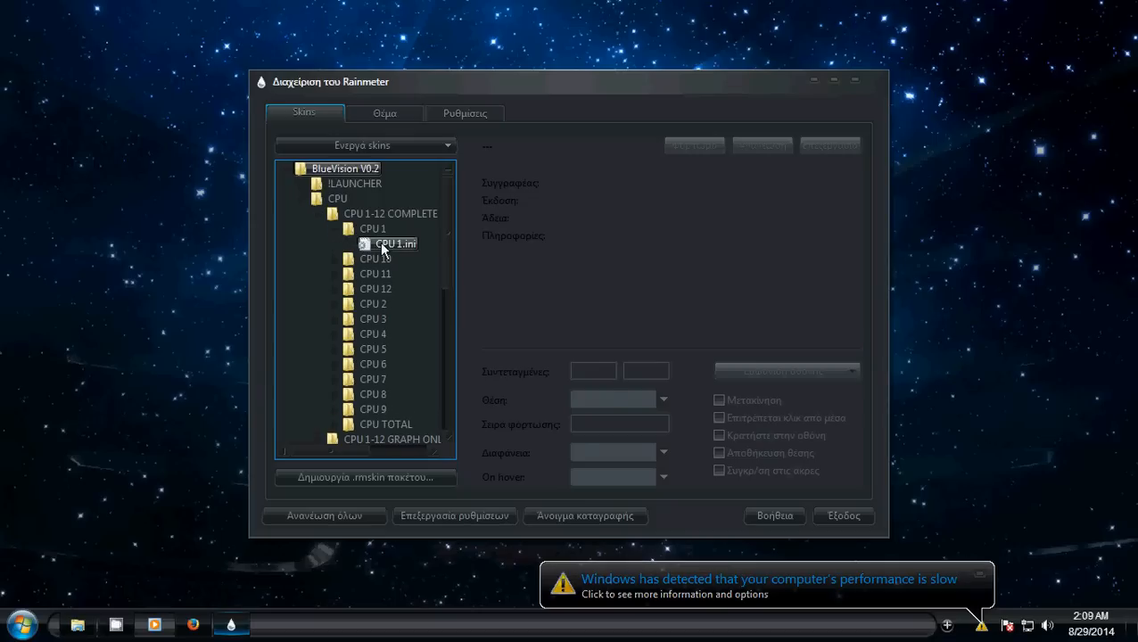
click(334, 305)
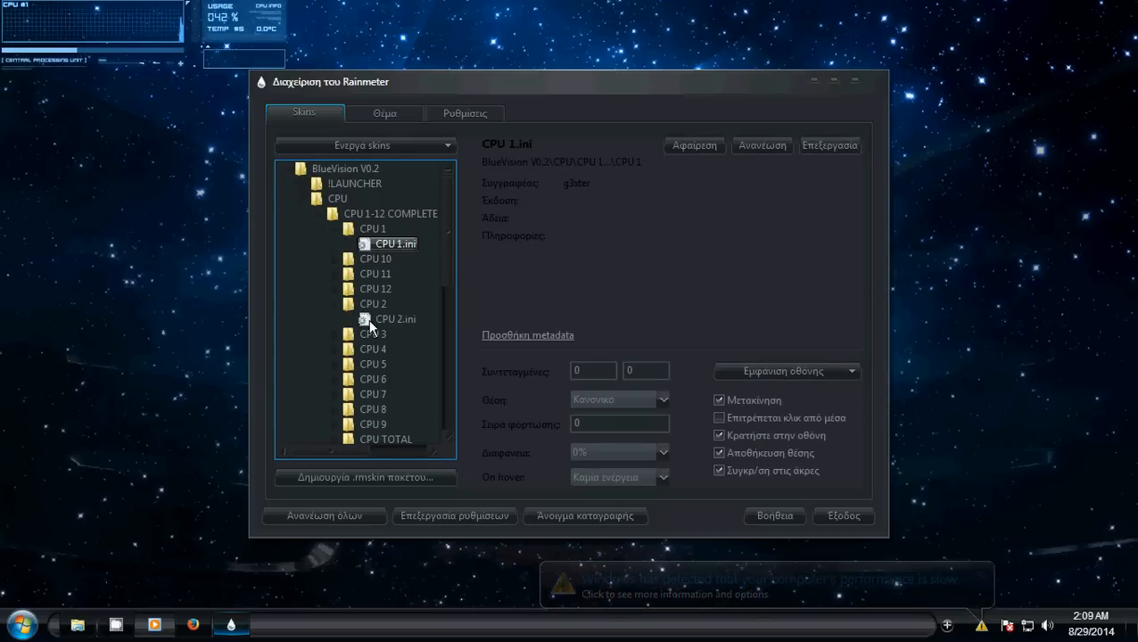
double_click(369, 320)
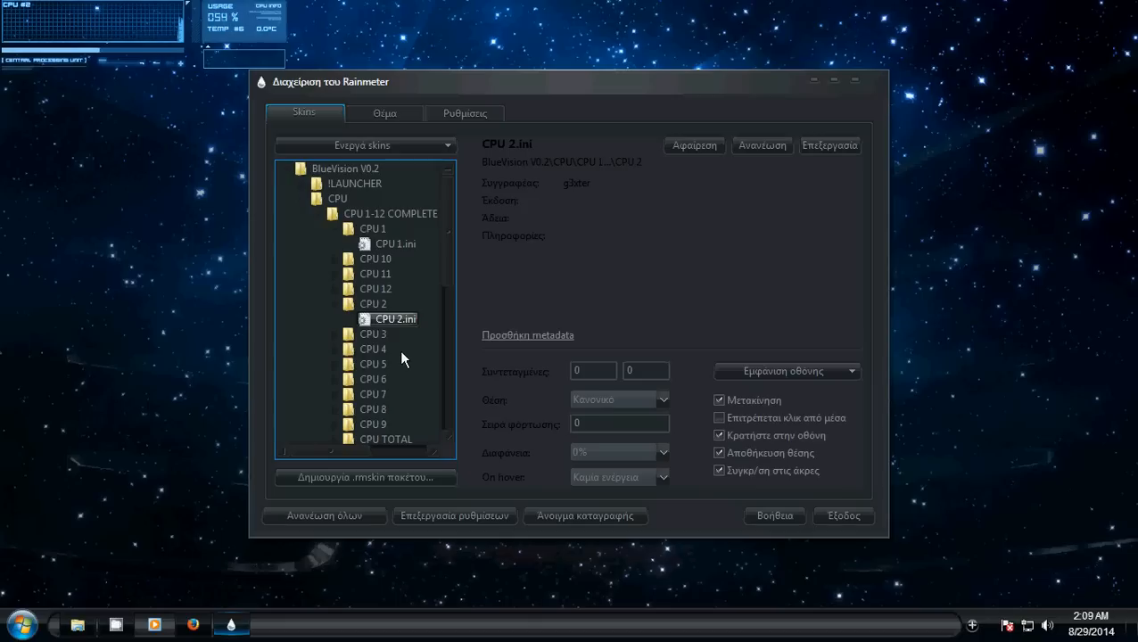
Load the HDD C.ini and HDD I.ini skins from the HDD folder of BlueVision V0.2.
scroll(444, 268, down, 1)
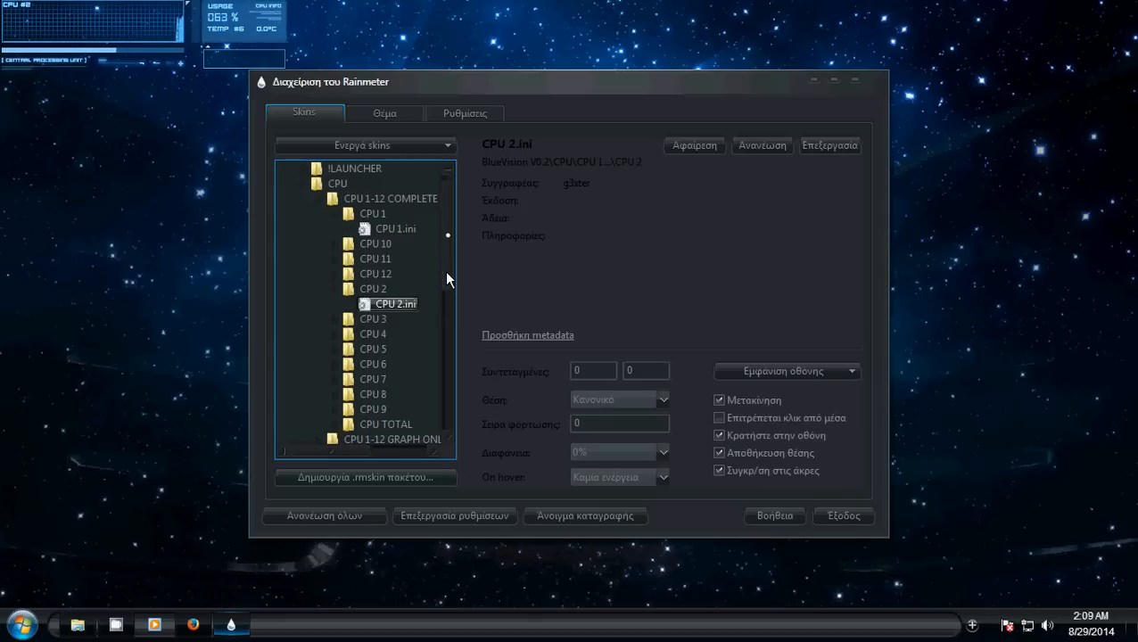
drag(445, 271, 438, 366)
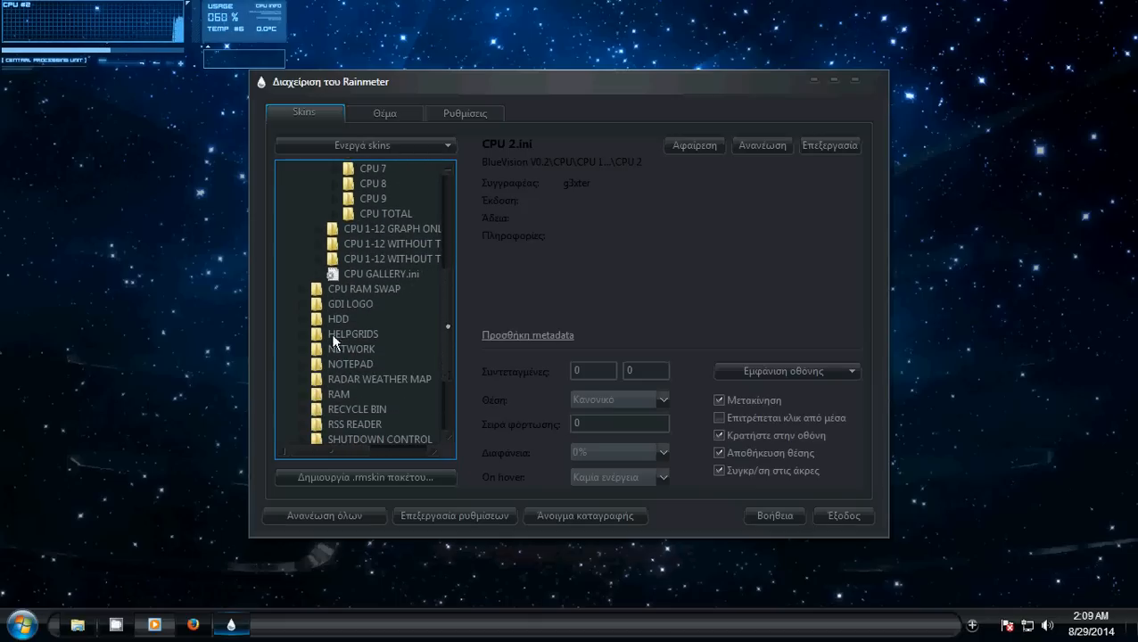
click(303, 327)
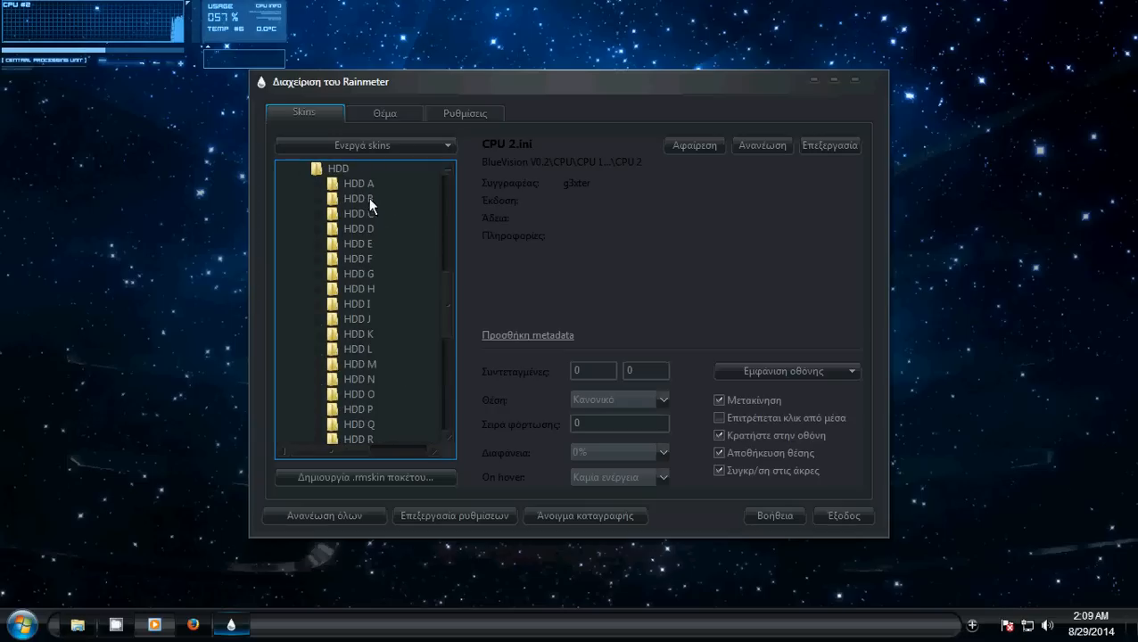
click(321, 216)
click(361, 229)
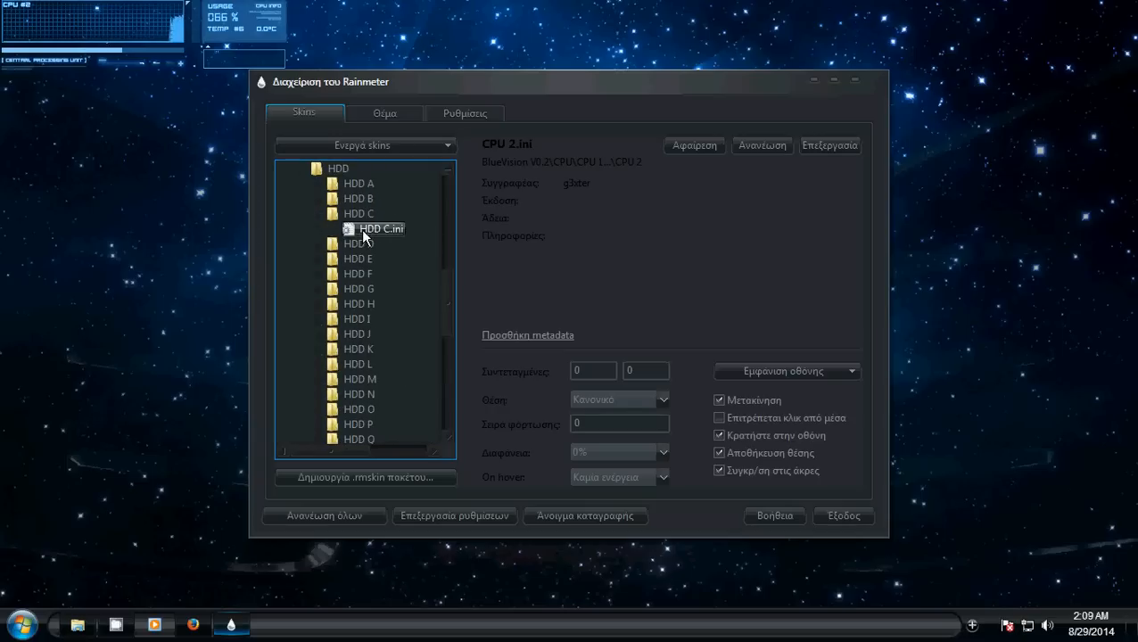
click(315, 317)
click(368, 334)
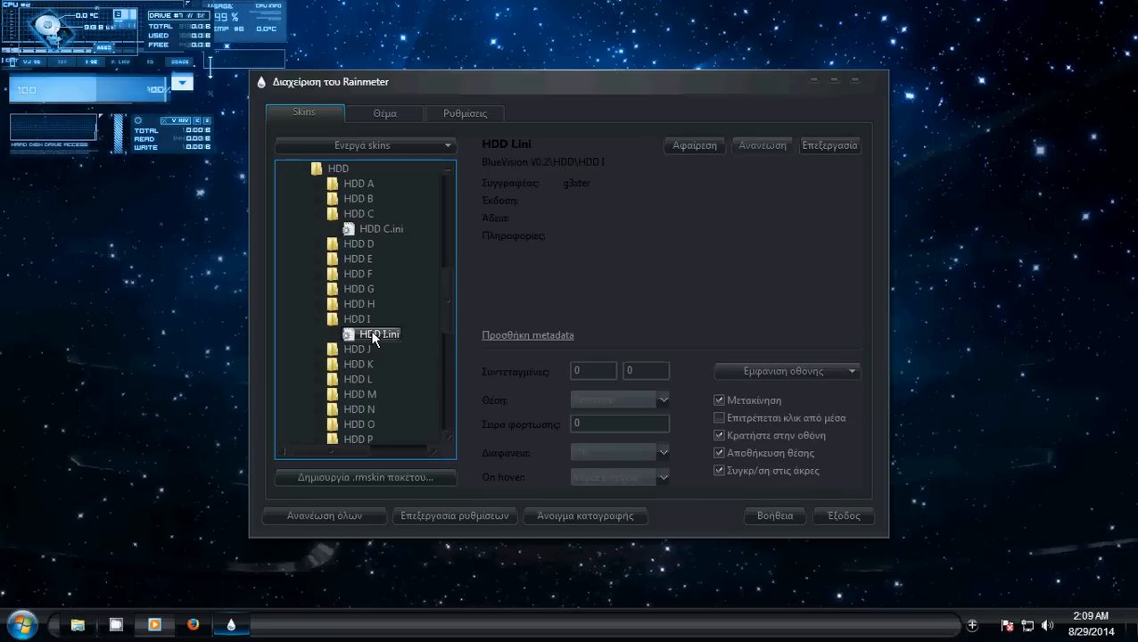
Unload HDD I.ini and load NETWORK DOWNLOAD SMALL.ini from the SMALL folder of NETWORK DOWNLOAD in BlueVision V0.2.
scroll(448, 322, down, 5)
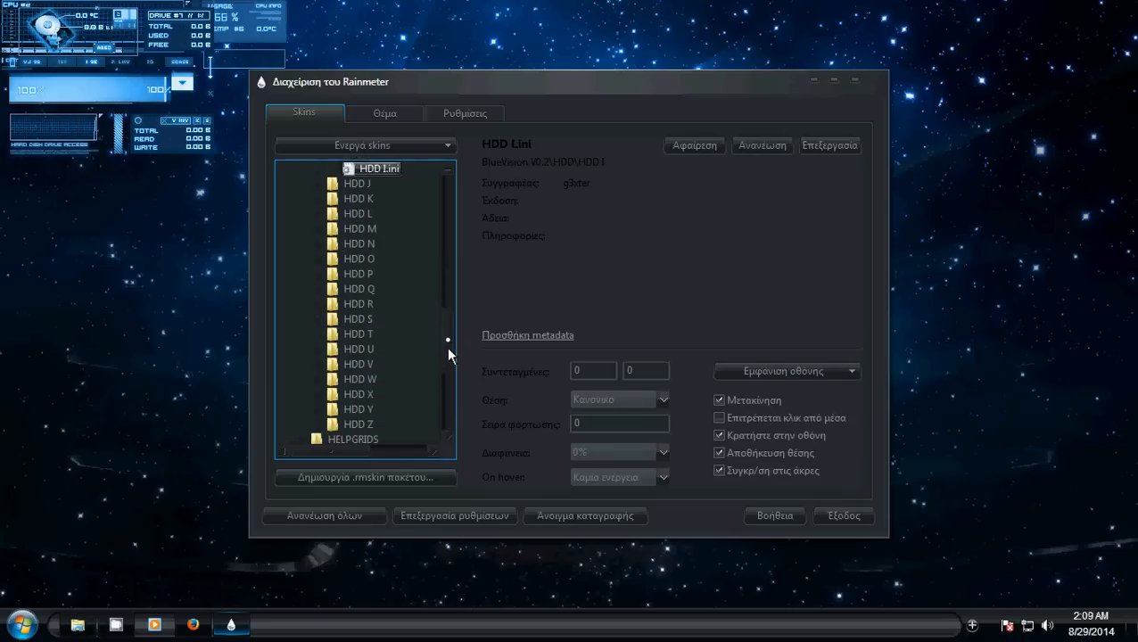
scroll(449, 356, up, 1)
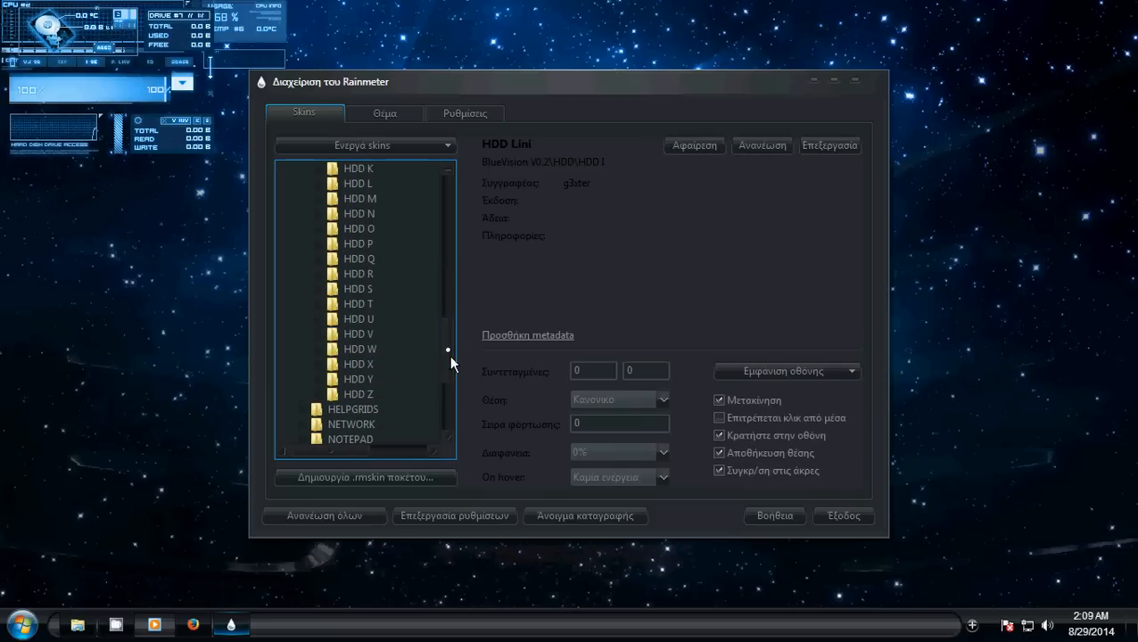
scroll(448, 355, down, 3)
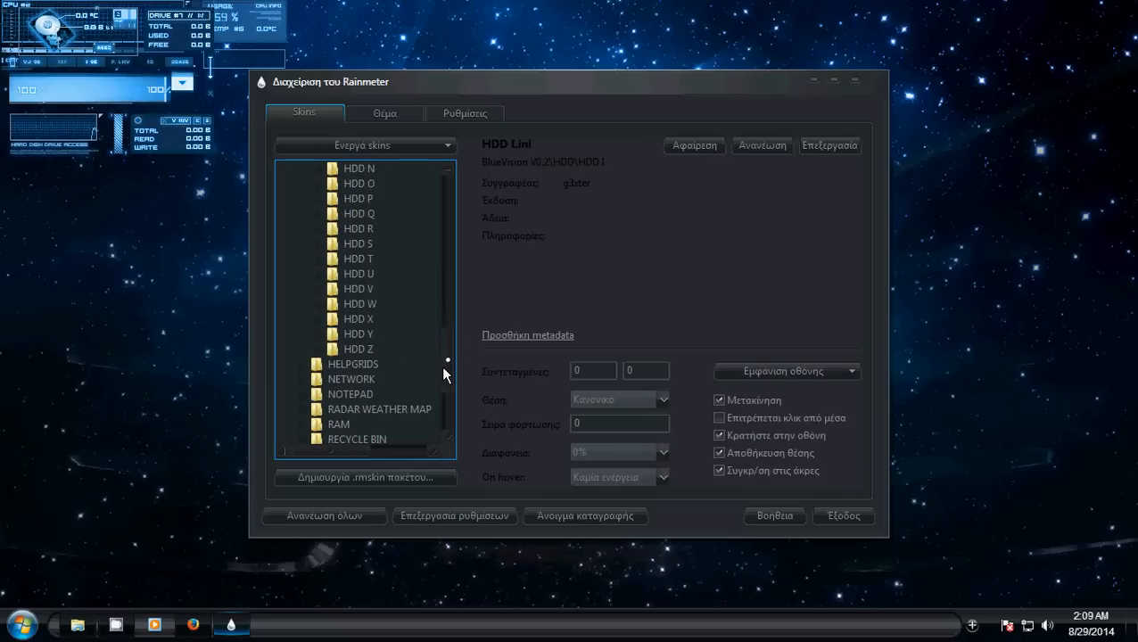
click(301, 380)
scroll(442, 364, down, 7)
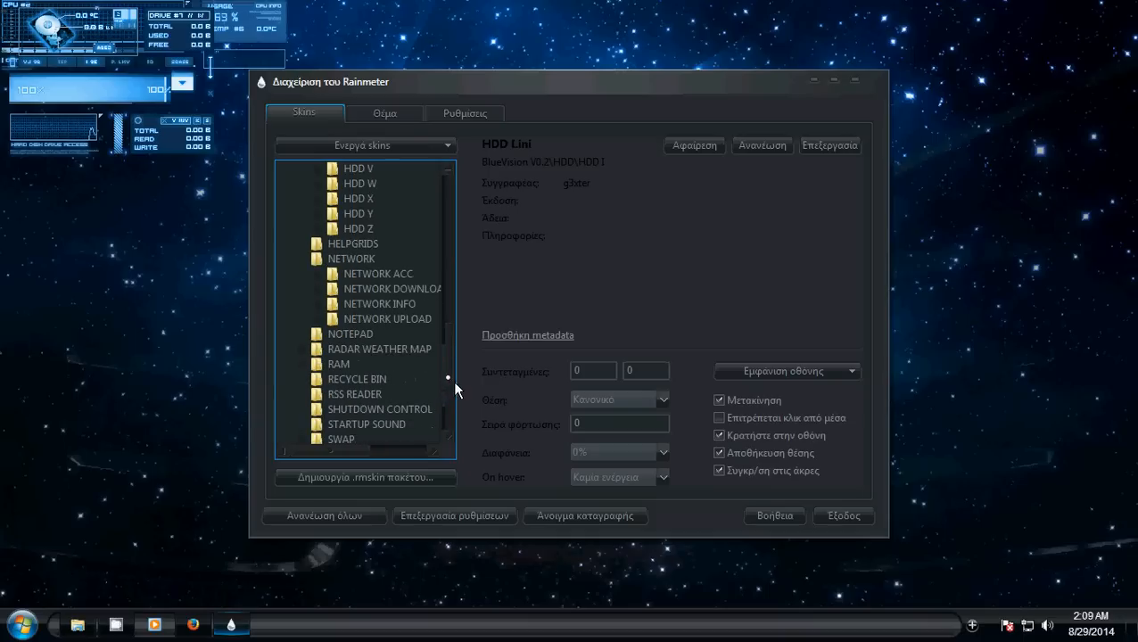
click(324, 289)
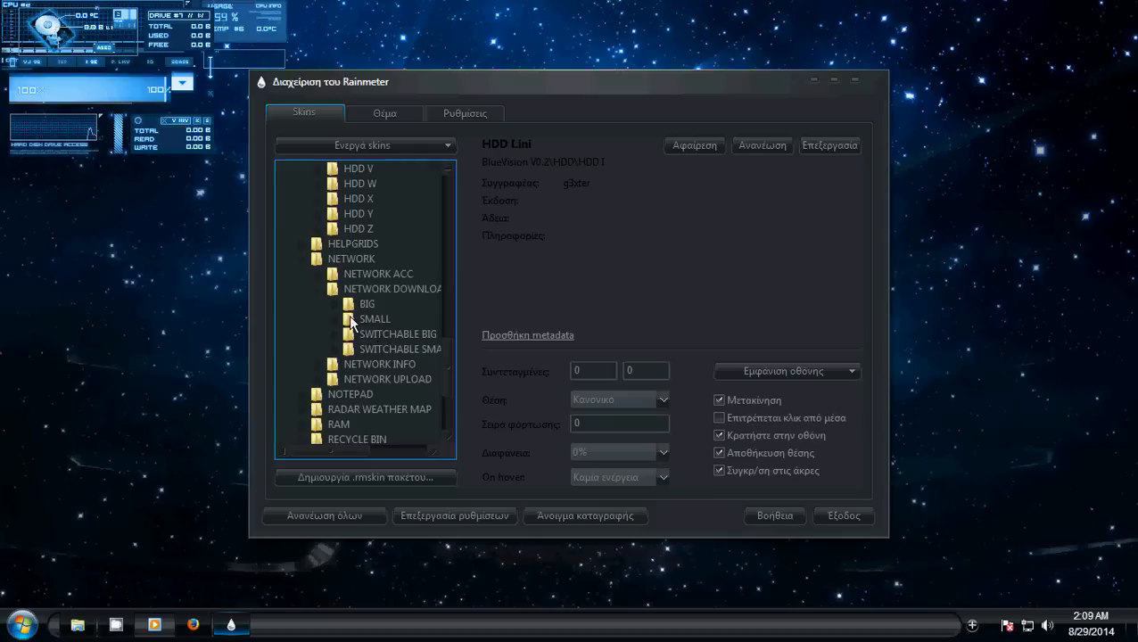
click(349, 315)
click(334, 312)
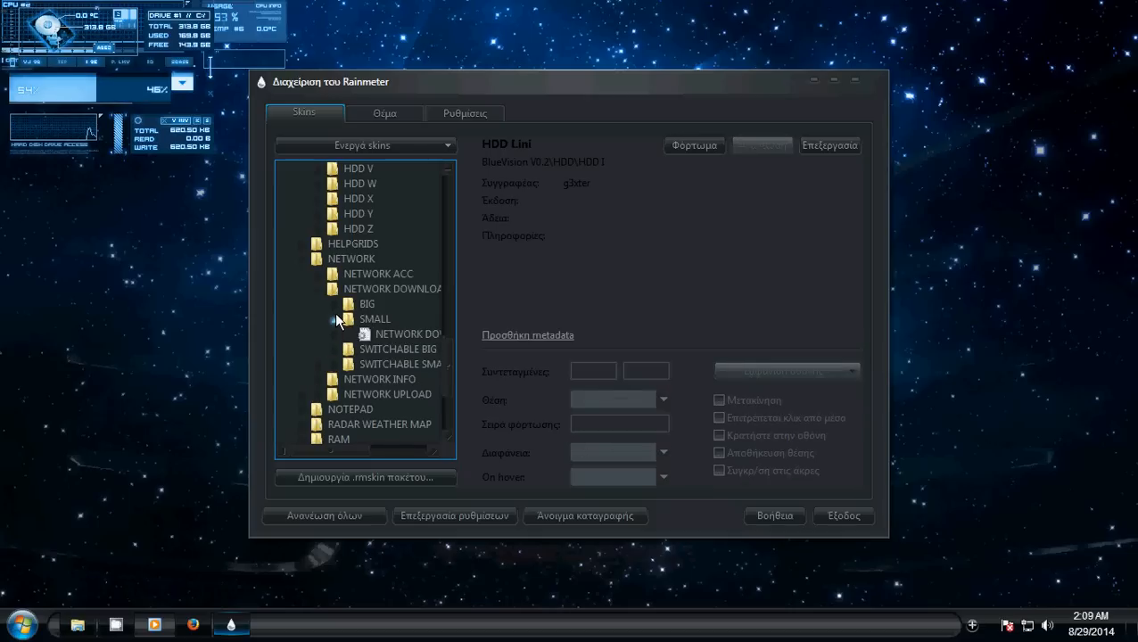
double_click(377, 333)
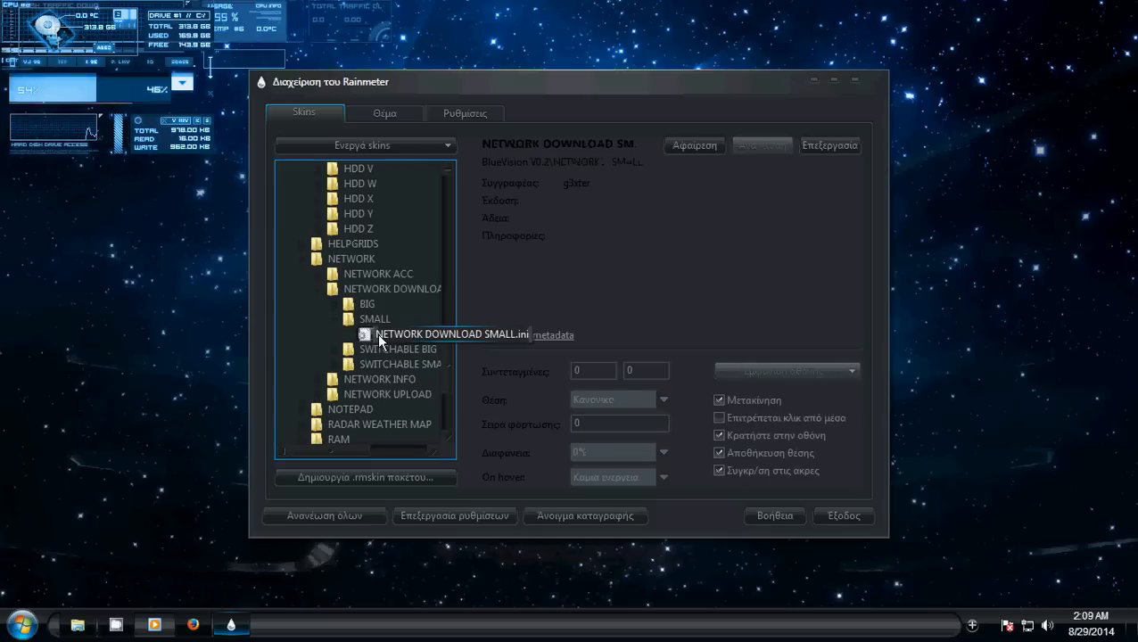
Load the NETWORK UPLOAD SMALL.ini skin from the SMALL folder of NETWORK UPLOAD.
click(317, 394)
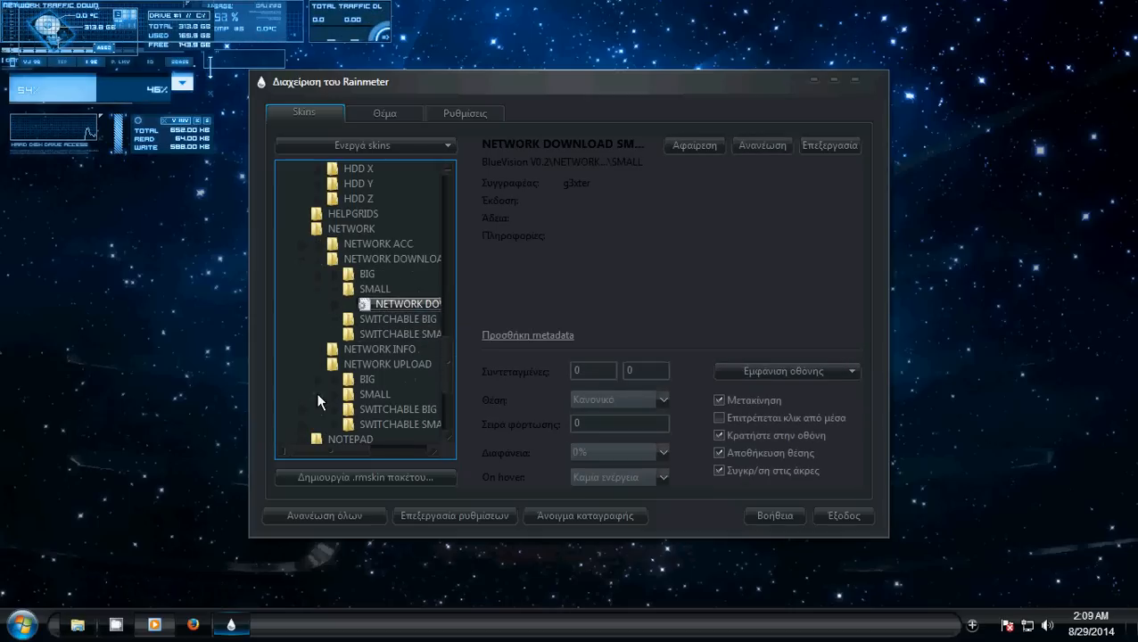
double_click(370, 393)
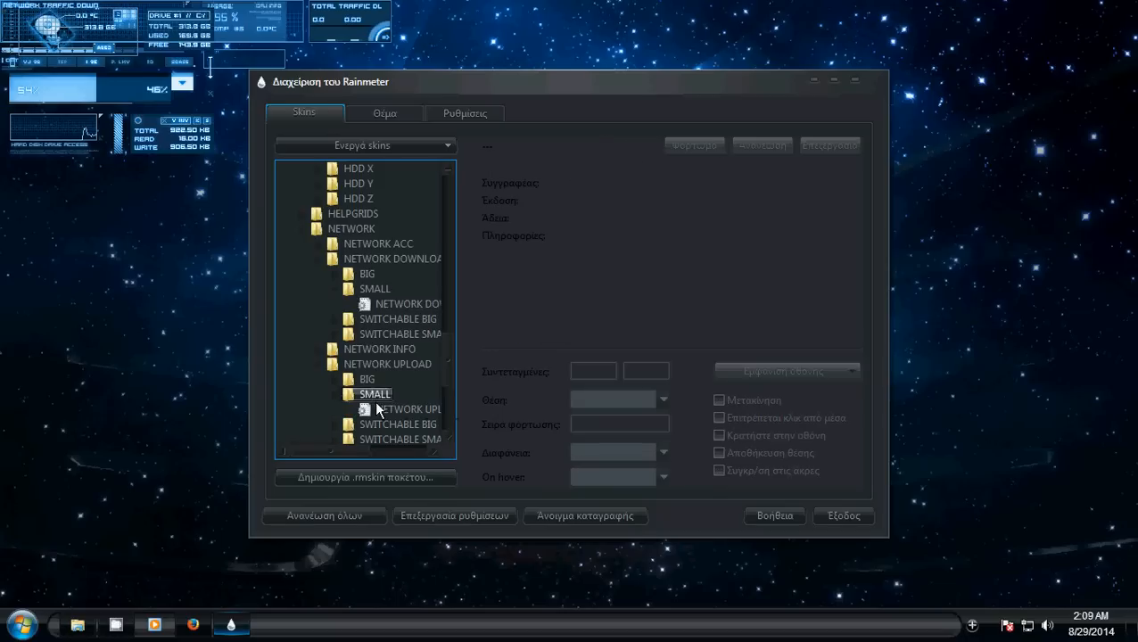
double_click(406, 409)
Load the RAM SMALL.ini skin from the RAM folder and SHUTDOWN CONTROL.ini from the SHUTDOWN CONTROL folder.
drag(448, 360, 441, 404)
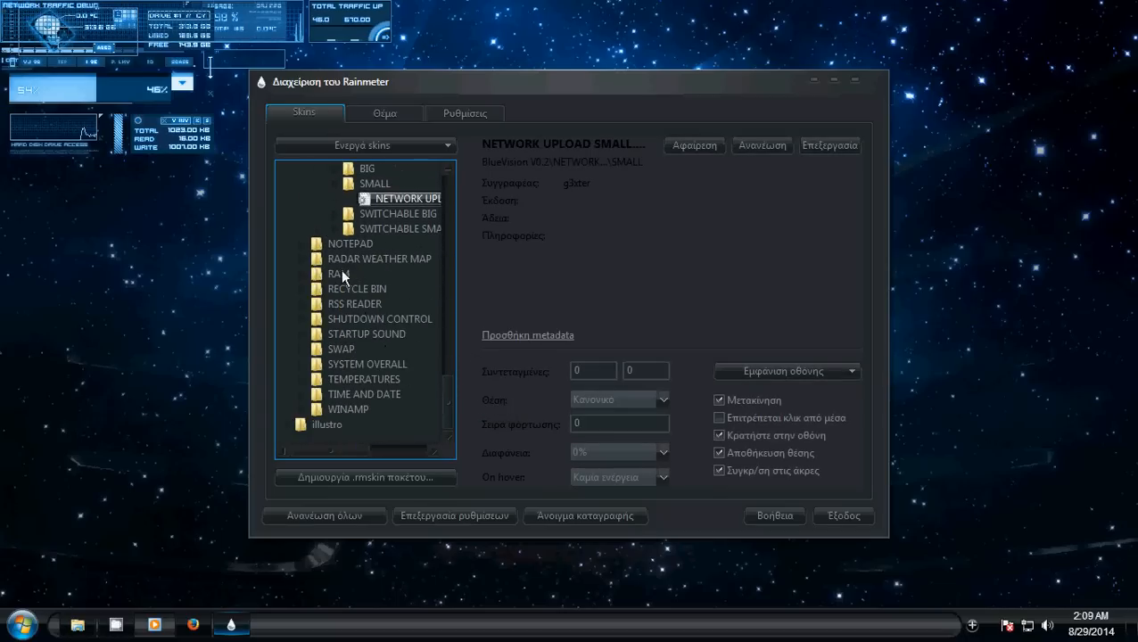
click(301, 276)
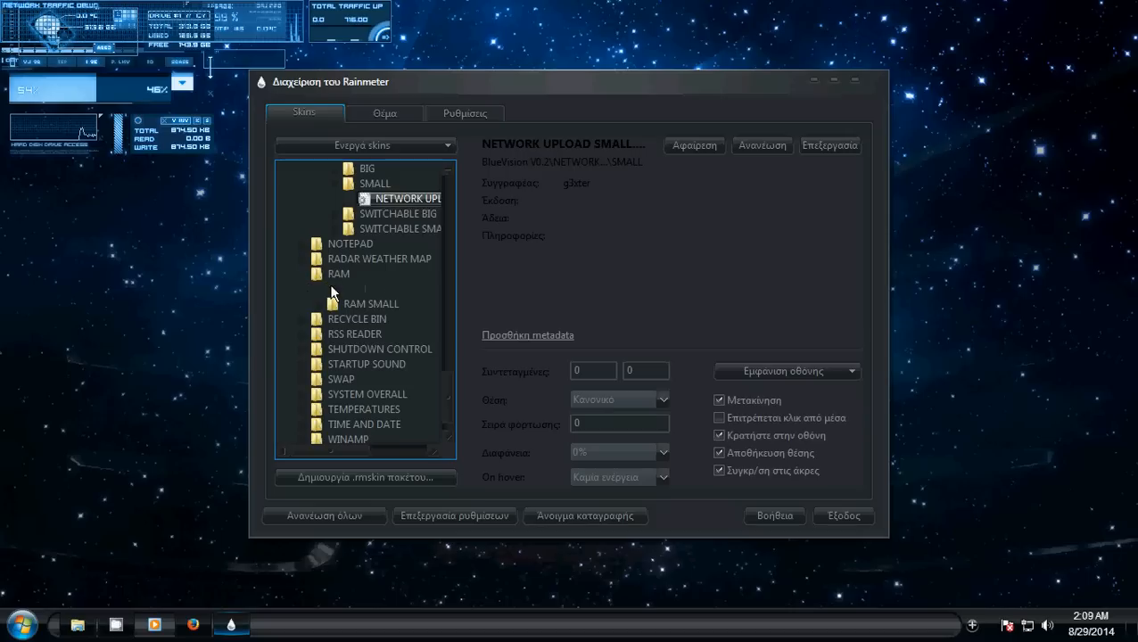
double_click(356, 302)
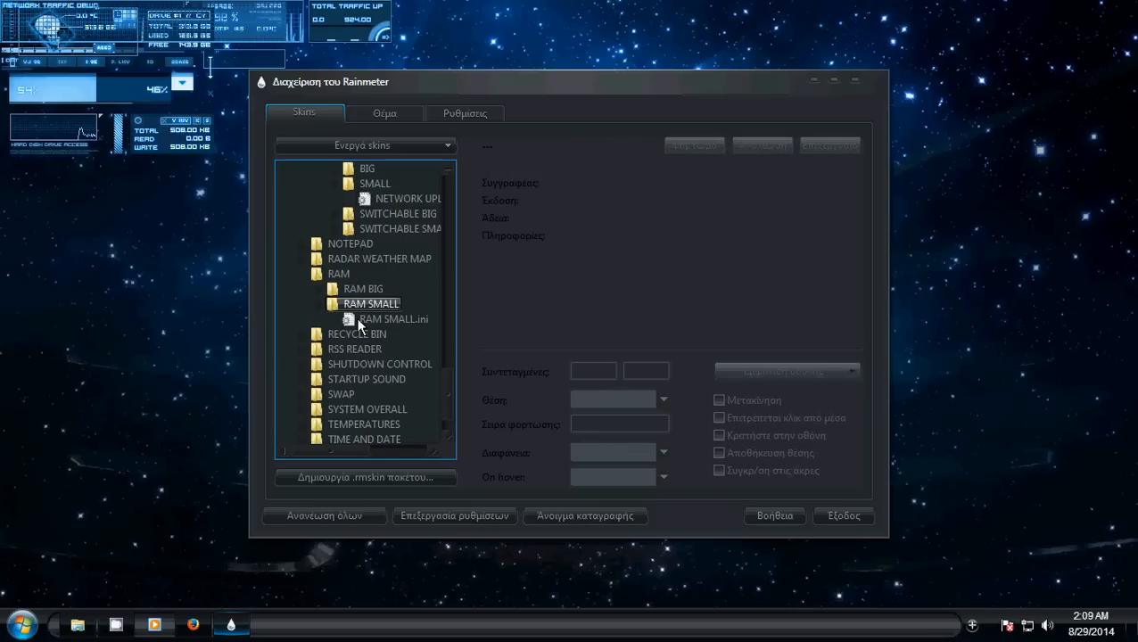
click(362, 319)
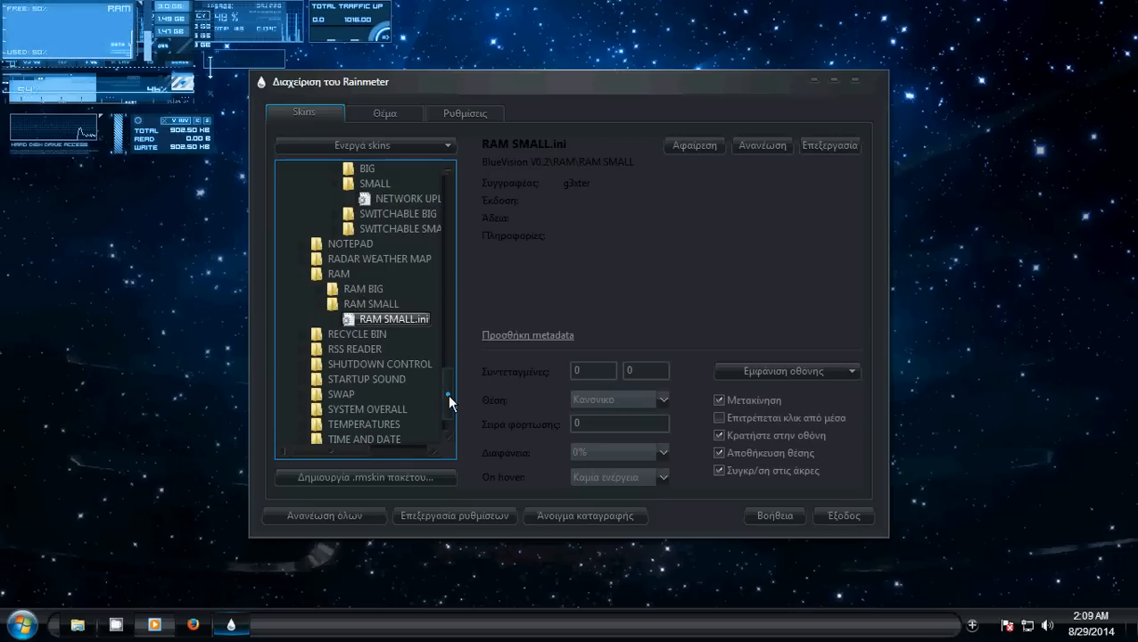
scroll(447, 394, down, 1)
click(304, 318)
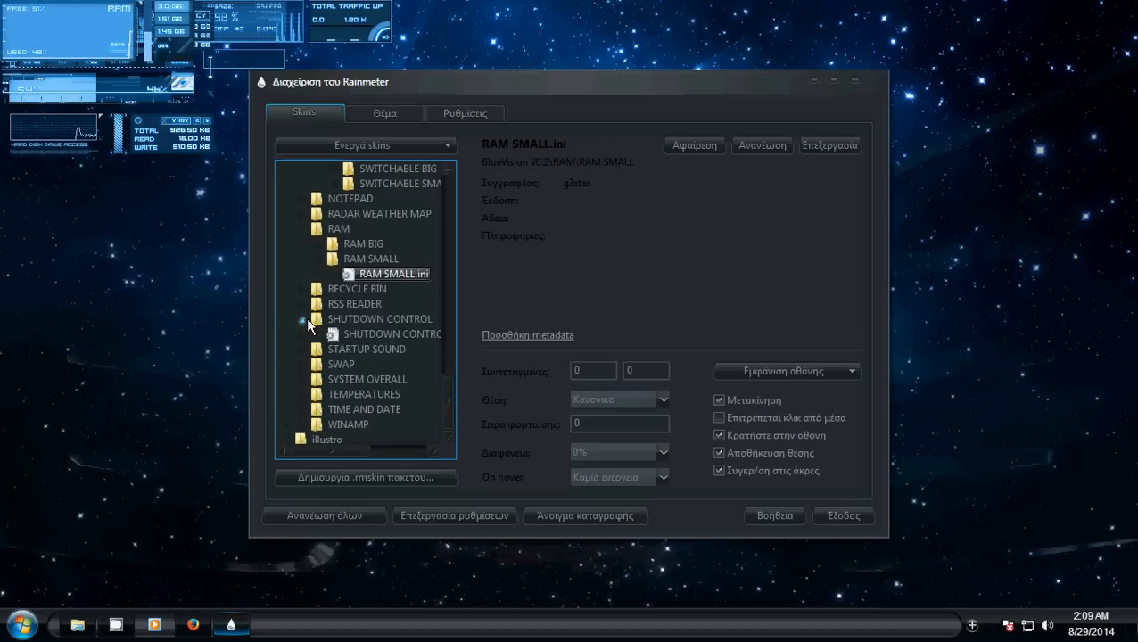
double_click(341, 333)
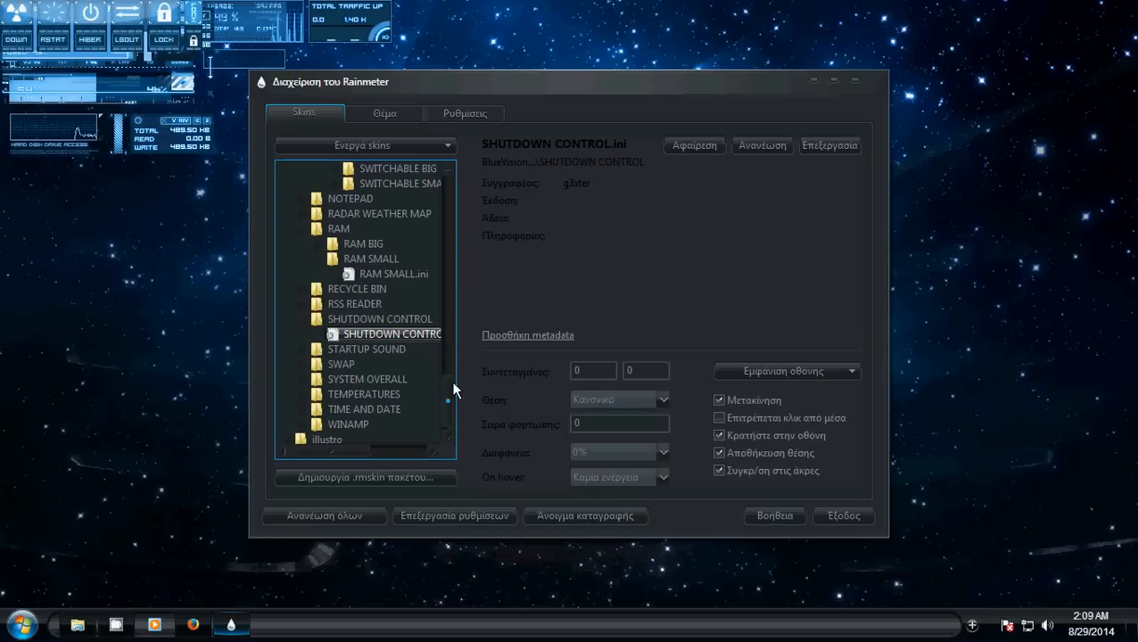
Load the DIGITAL.ini clock skin from the DIGITAL folder of TIME AND DATE.
scroll(454, 399, down, 1)
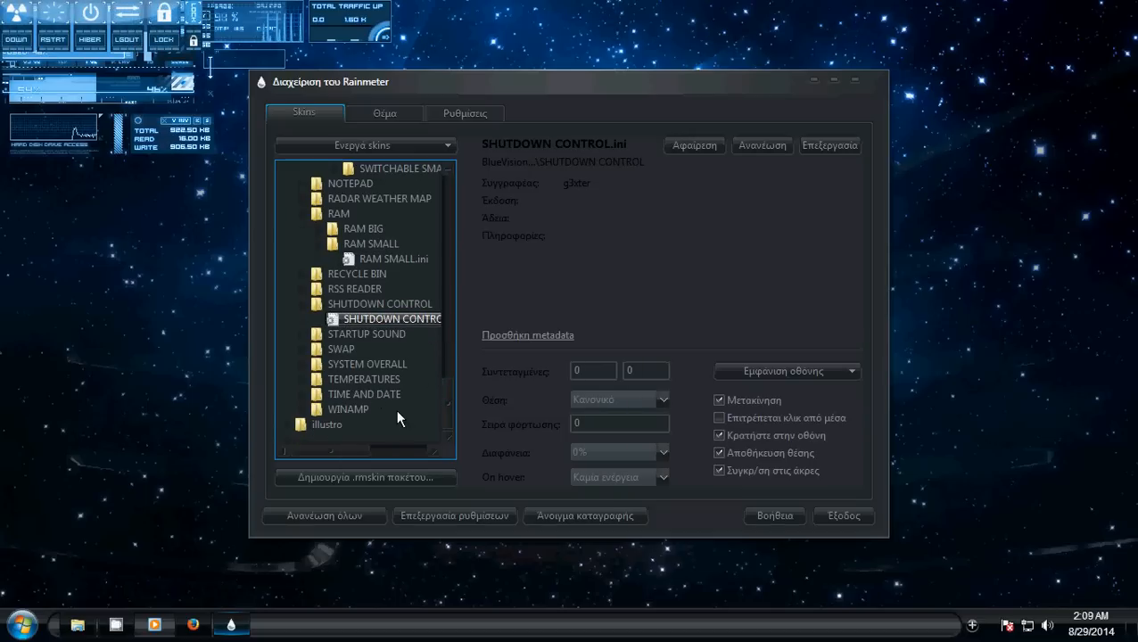
click(302, 395)
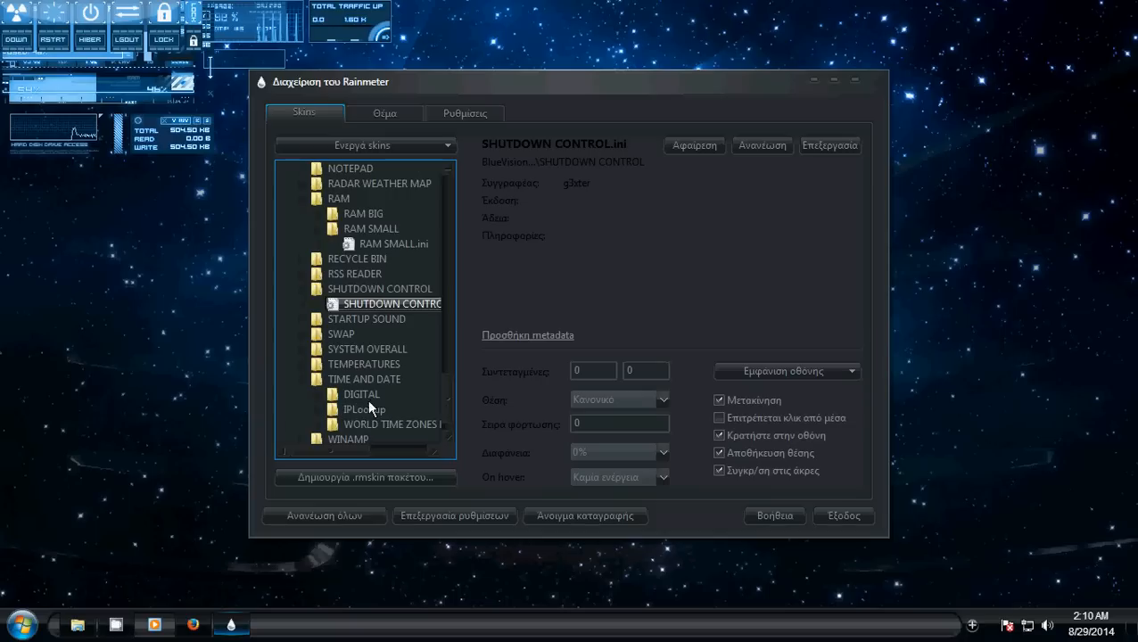
click(375, 399)
click(318, 393)
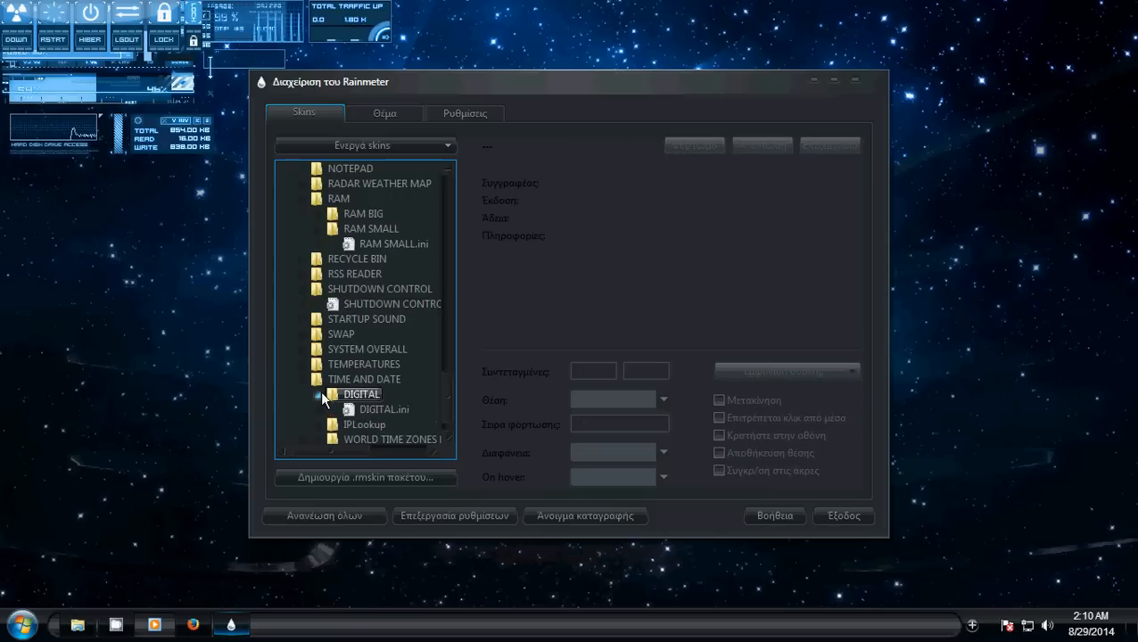
click(357, 407)
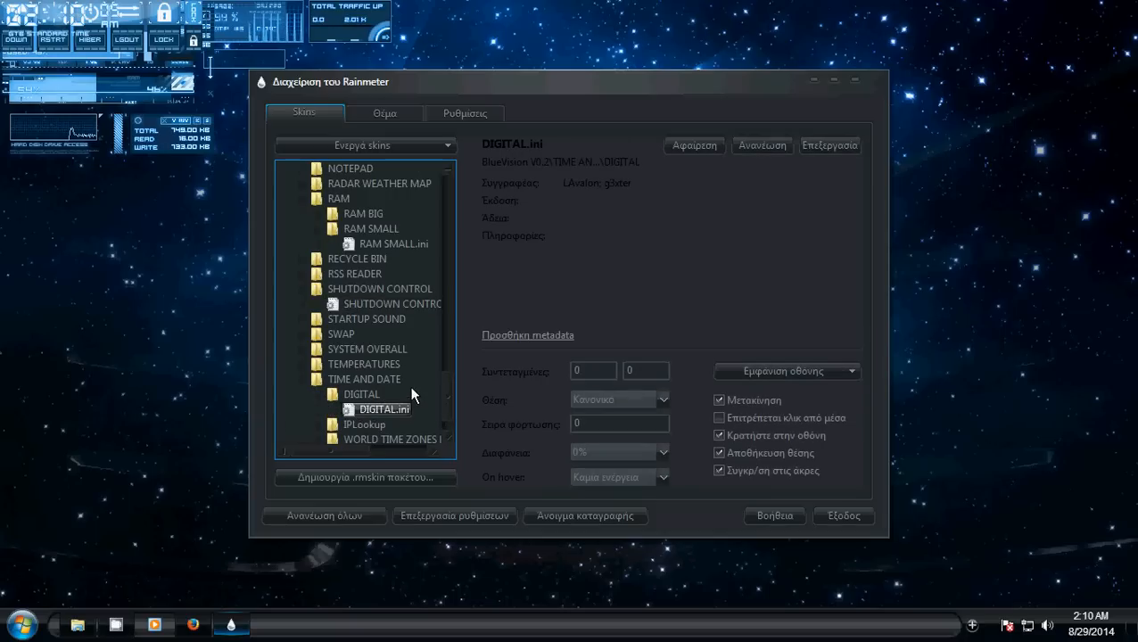
Minimize the Rainmeter management window and place the network upload skin above the download skin on the lower-right area of the desktop.
scroll(450, 420, down, 1)
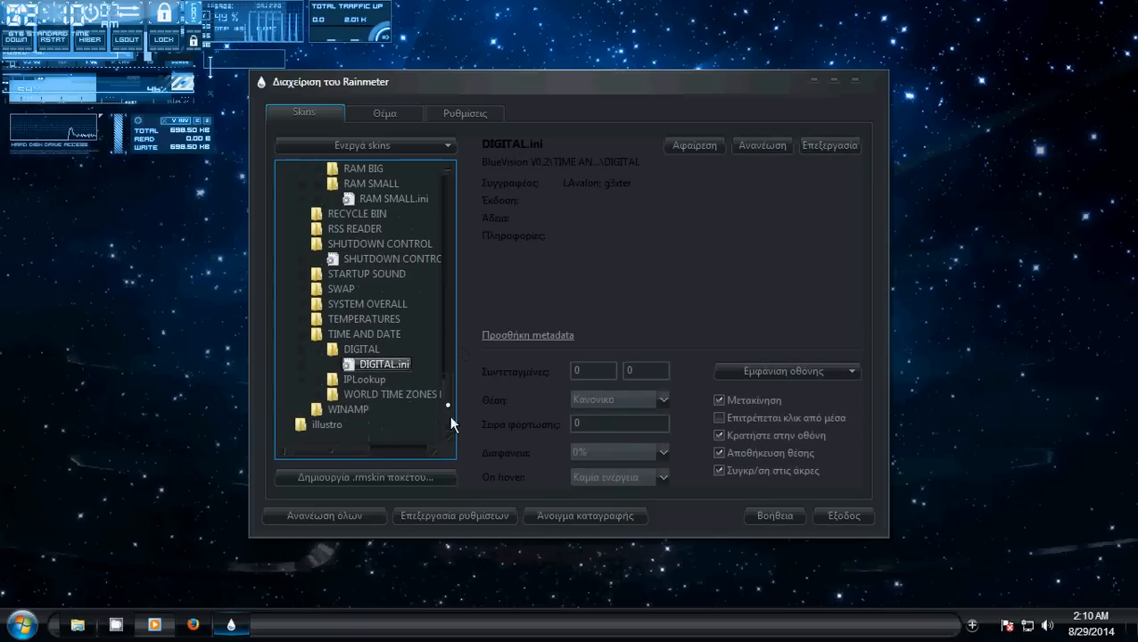
click(813, 80)
drag(370, 14, 1096, 417)
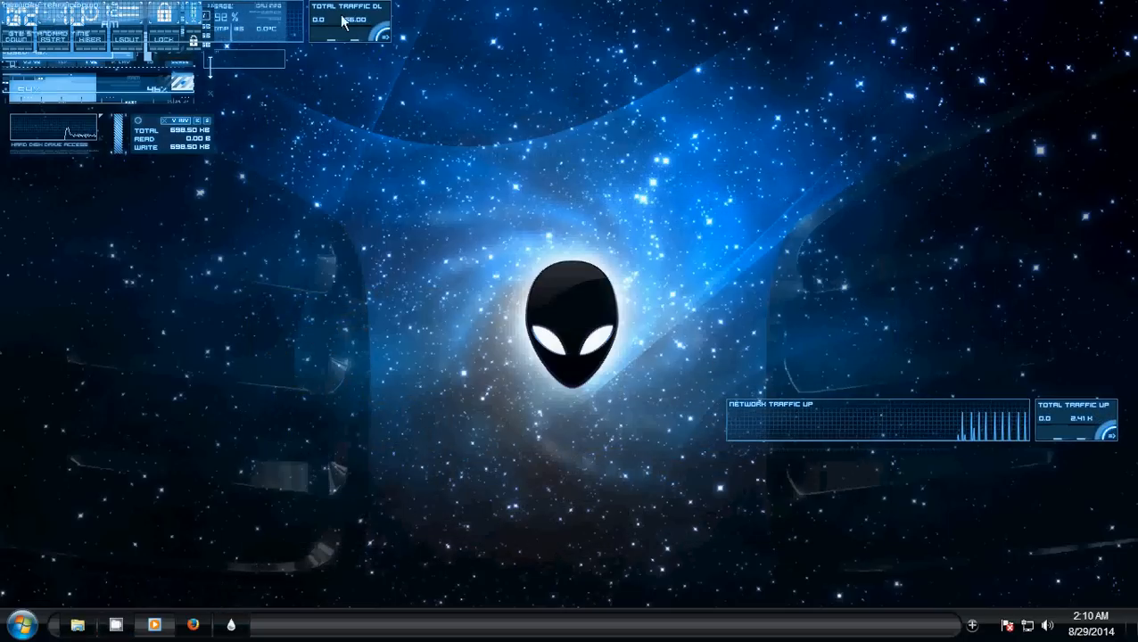
drag(332, 13, 1062, 463)
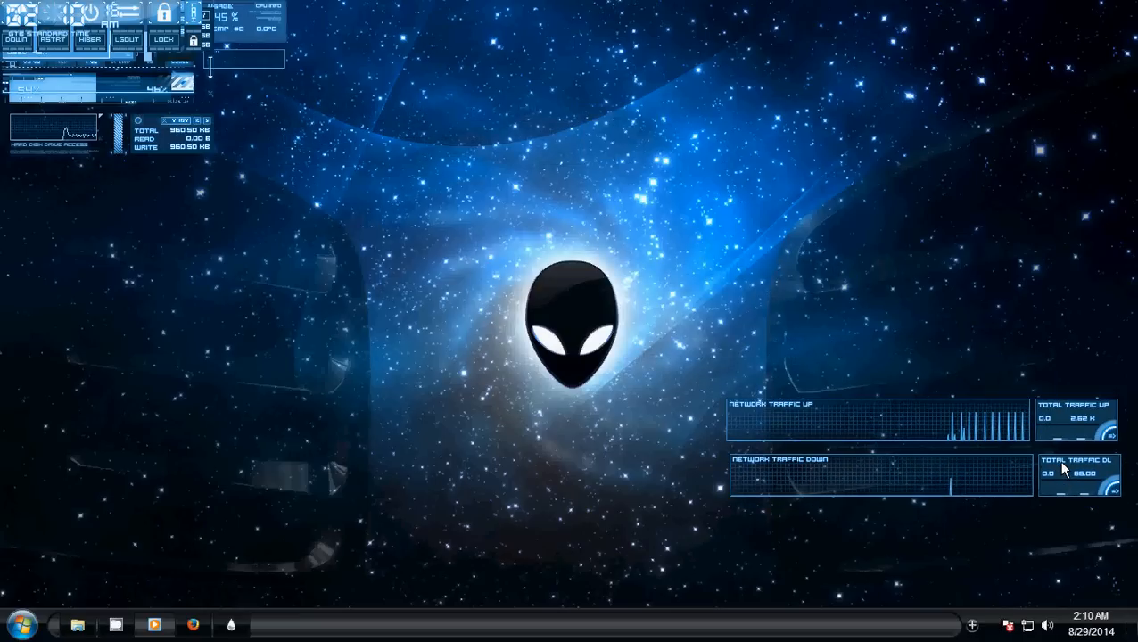
Stack the CPU #1 and CPU #2 skins in the desktop's upper-right corner and place the shutdown controls in its lower-right corner.
drag(268, 27, 1097, 131)
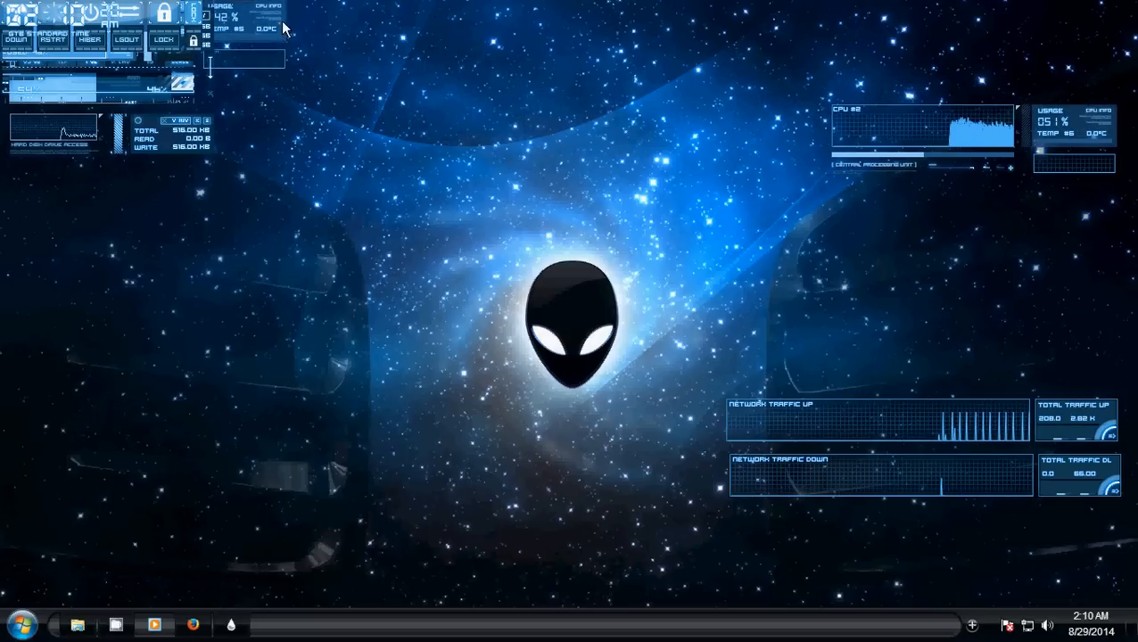
drag(287, 19, 1116, 34)
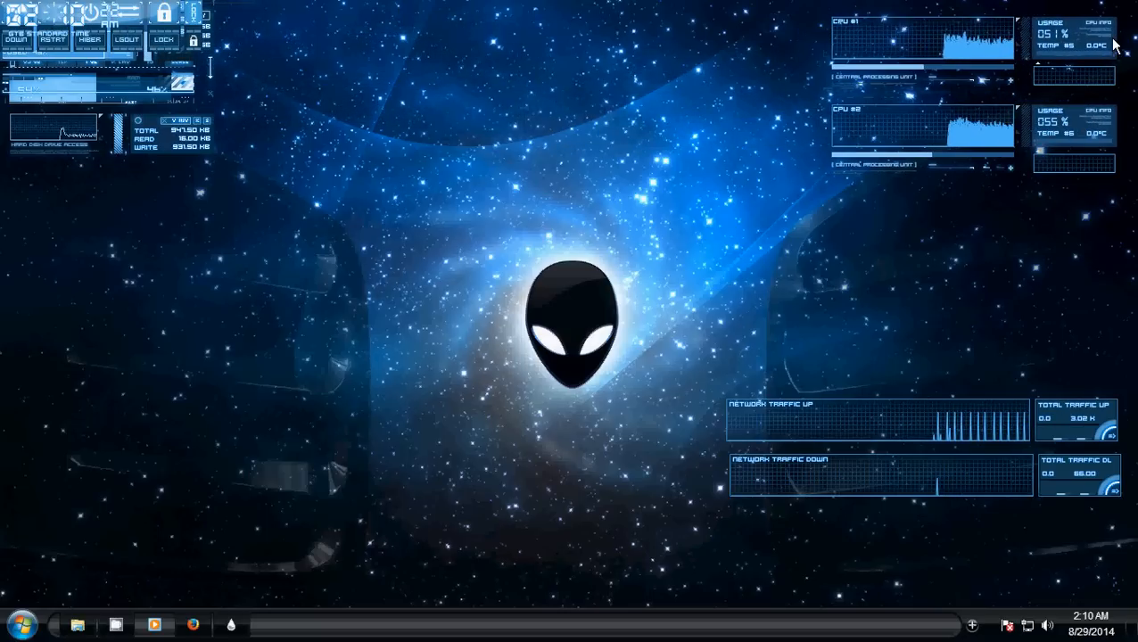
drag(146, 11, 1072, 552)
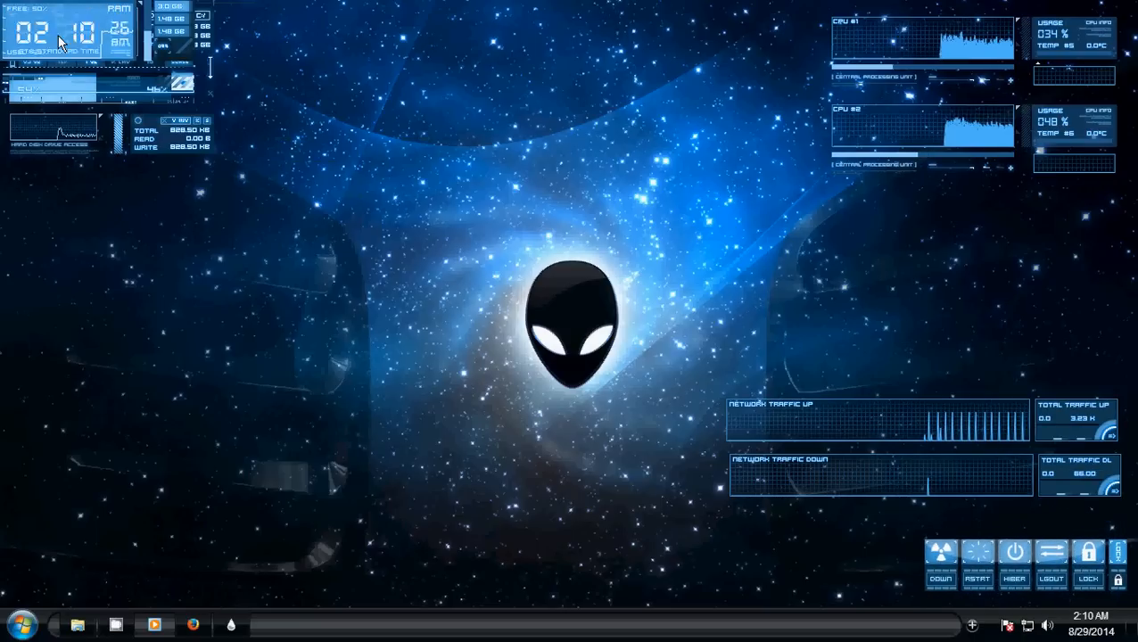
Arrange the digital clock and RAM skins between the CPU and network monitors, and shift the HDD C skin slightly down.
drag(58, 35, 756, 189)
drag(32, 11, 856, 267)
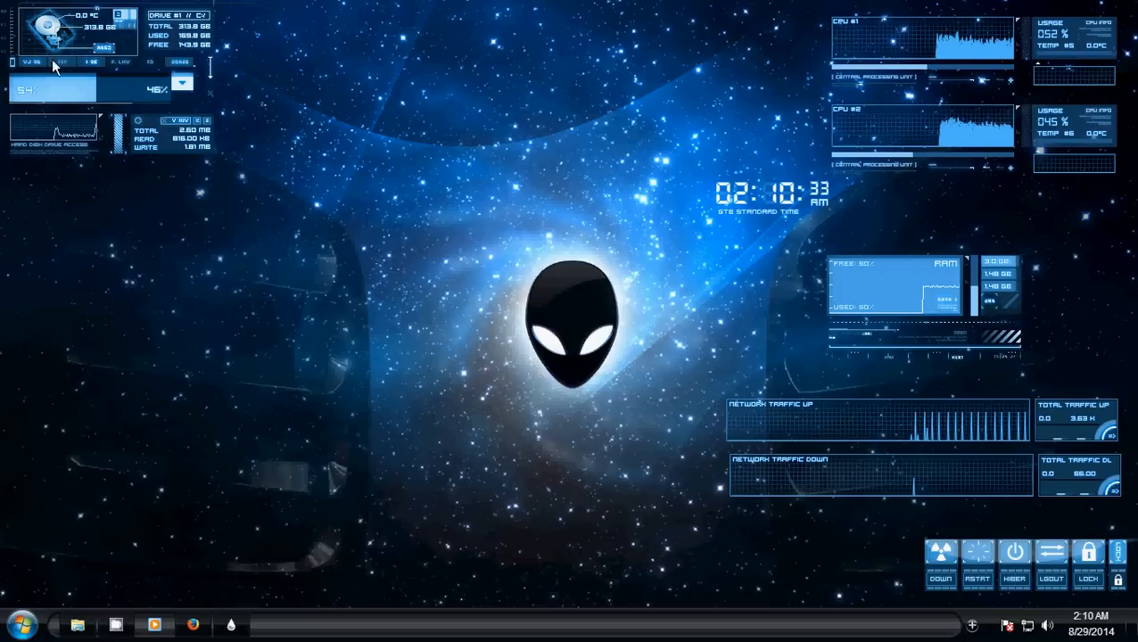
drag(52, 59, 49, 92)
right_click(334, 146)
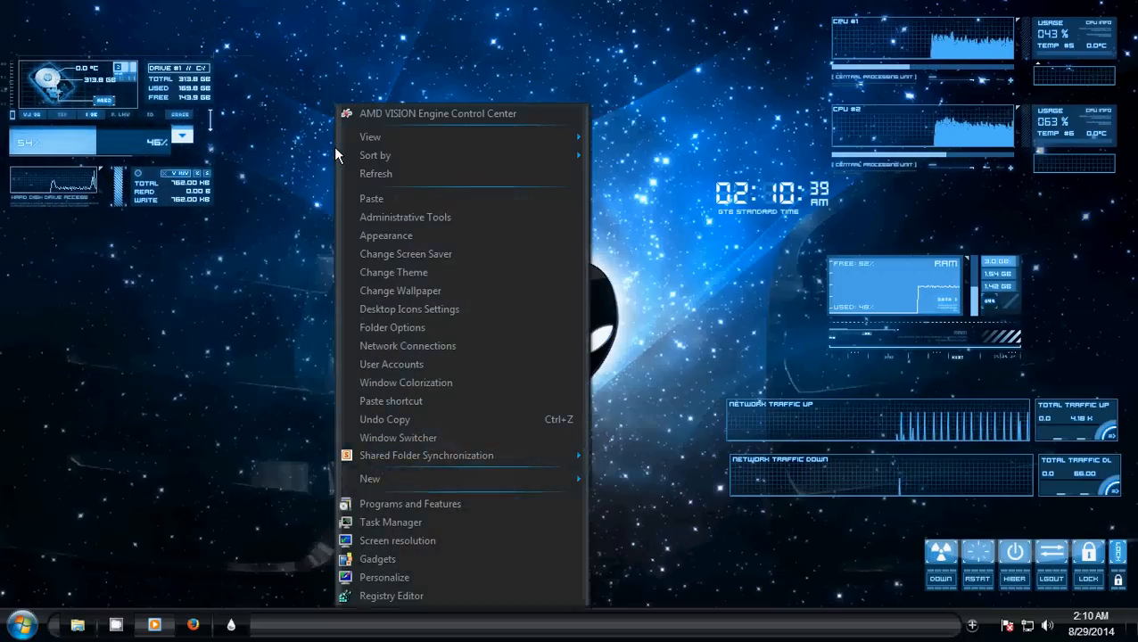
click(302, 225)
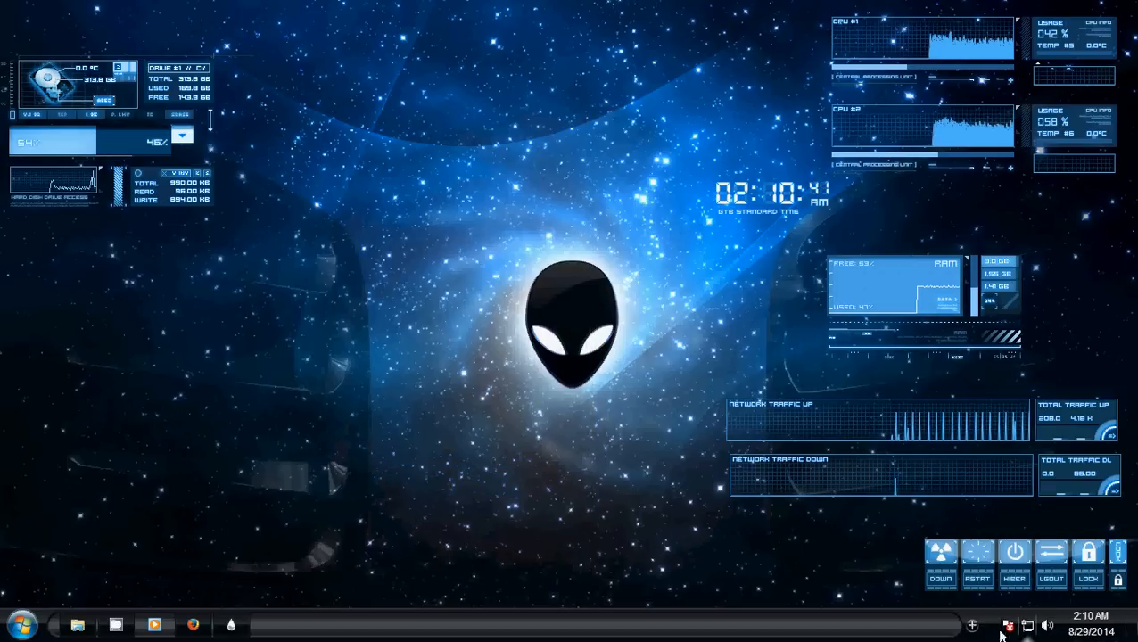
Load the HDD I.ini skin from the HDD folder of BlueVision V0.2 in Rainmeter.
click(973, 626)
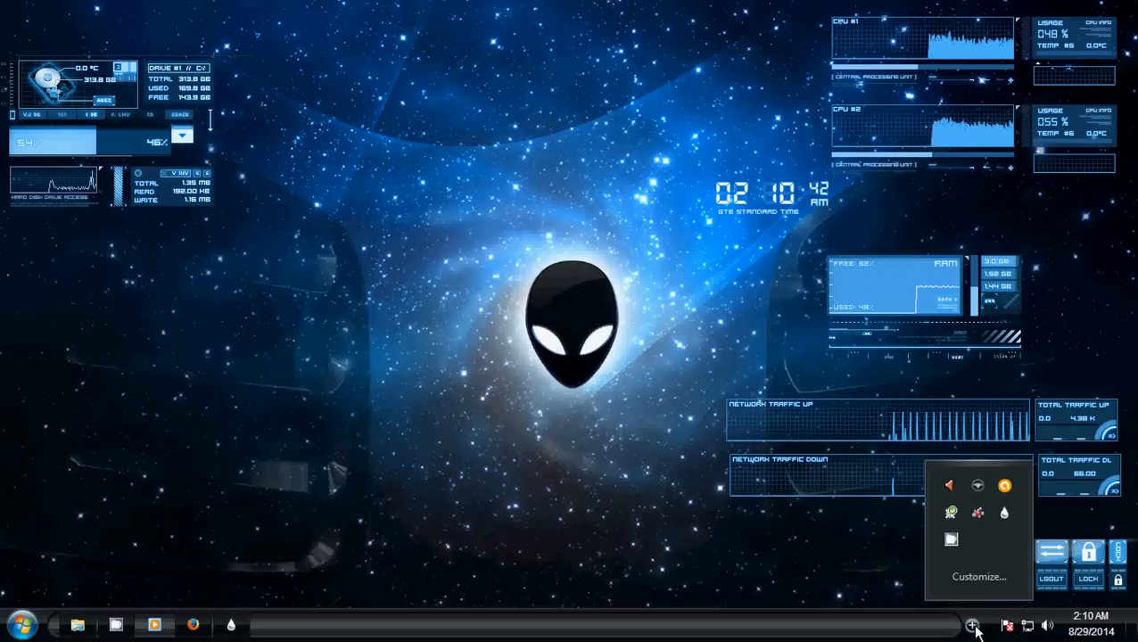
right_click(1003, 515)
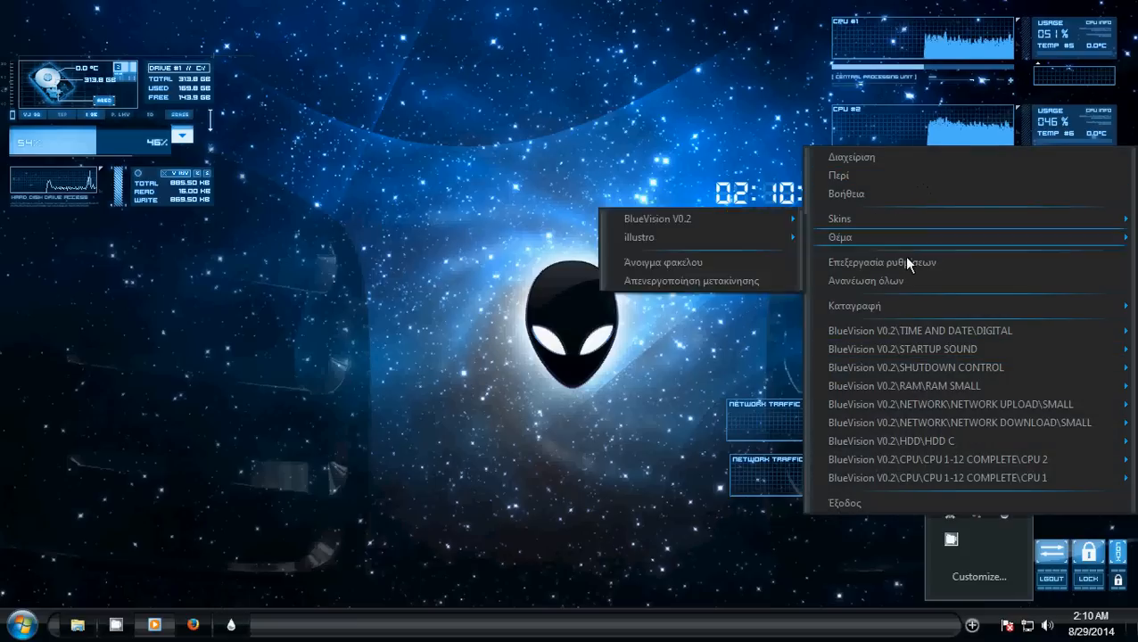
mouse_move(849, 458)
mouse_move(896, 214)
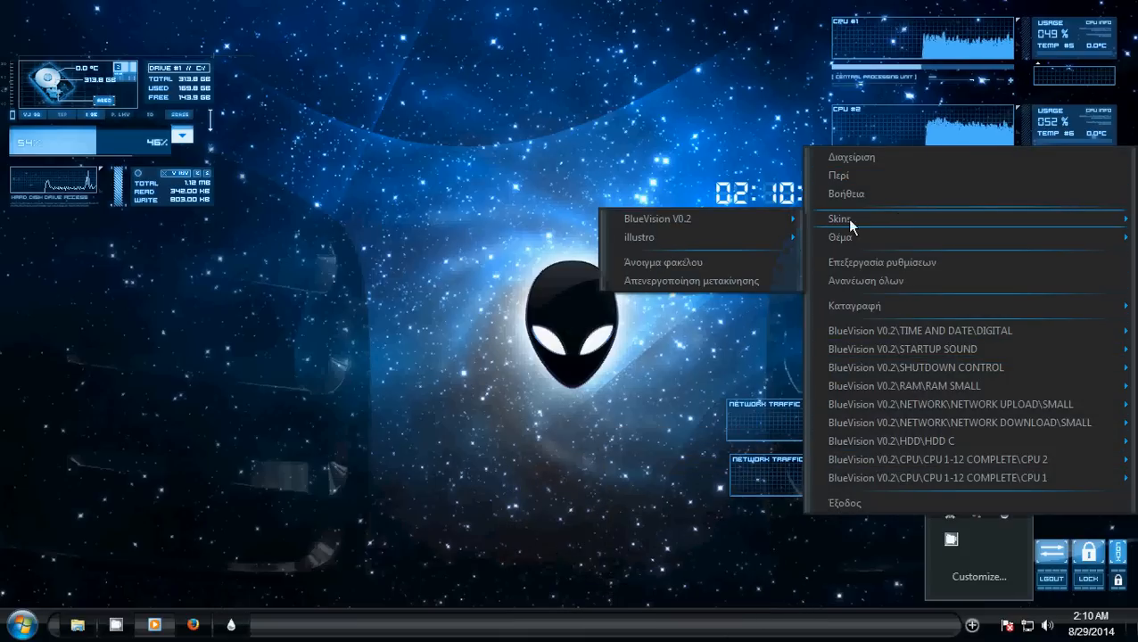
mouse_move(787, 225)
mouse_move(852, 235)
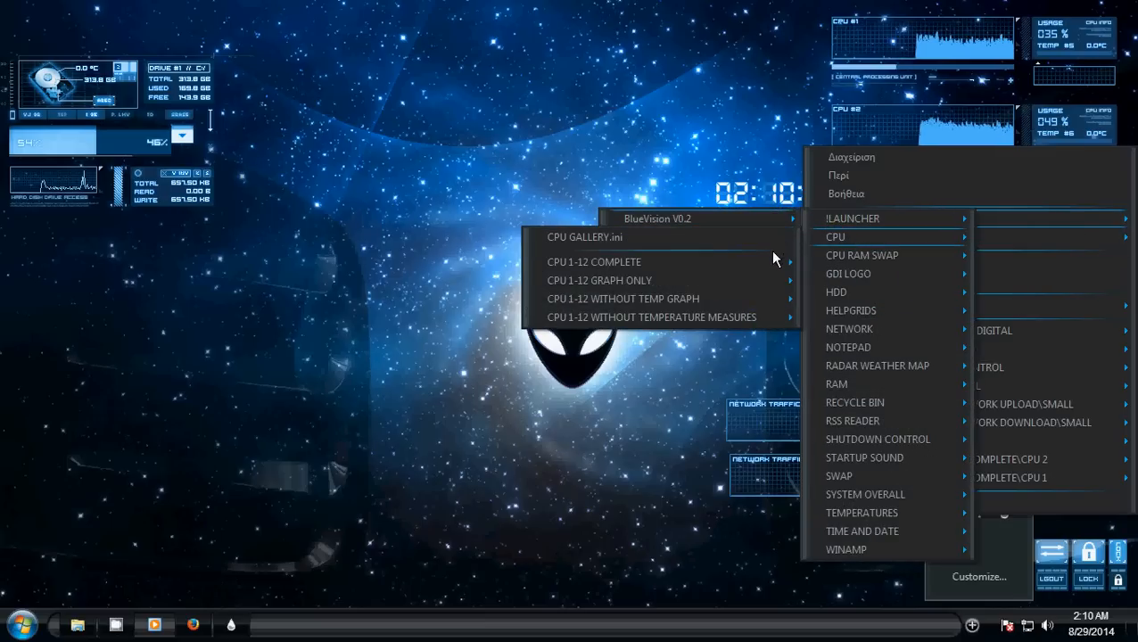
mouse_move(772, 263)
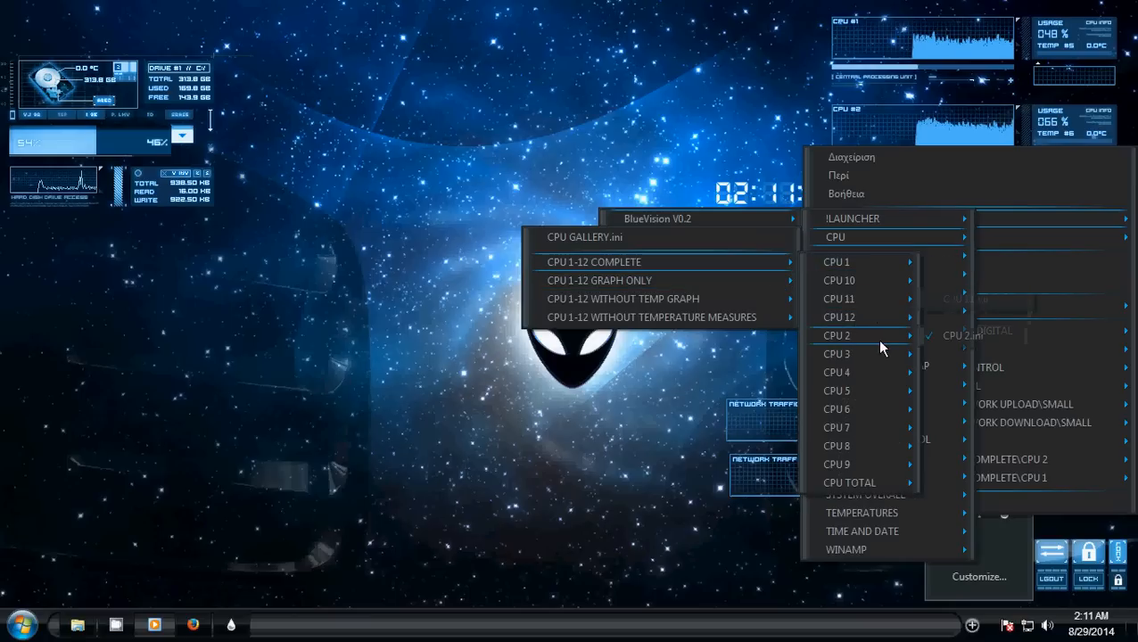
mouse_move(901, 300)
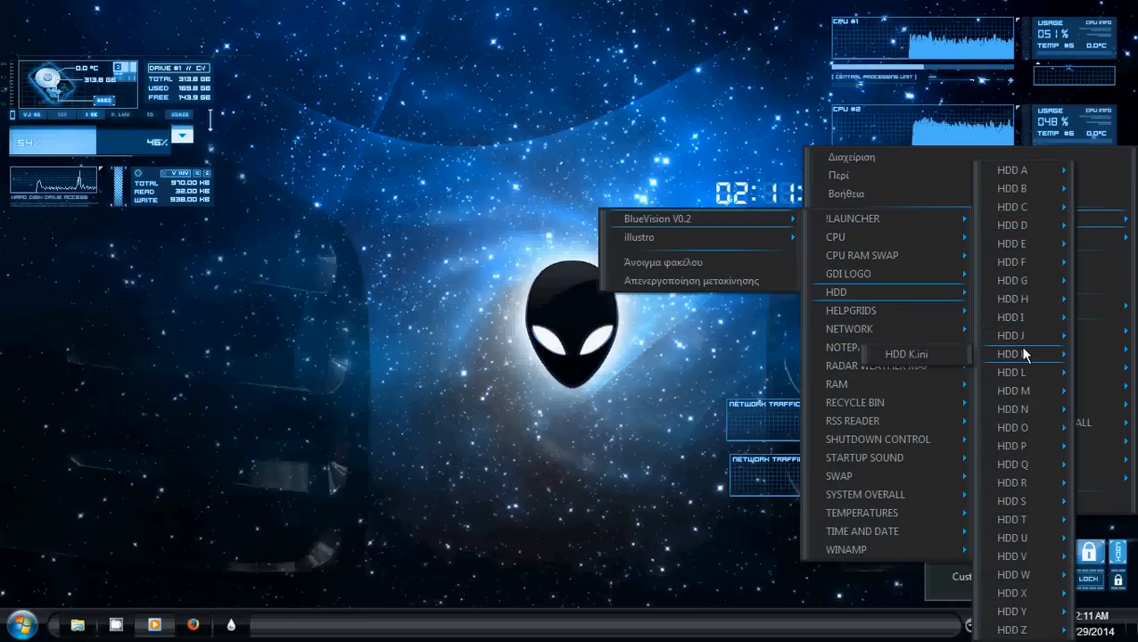
mouse_move(1022, 344)
mouse_move(1024, 320)
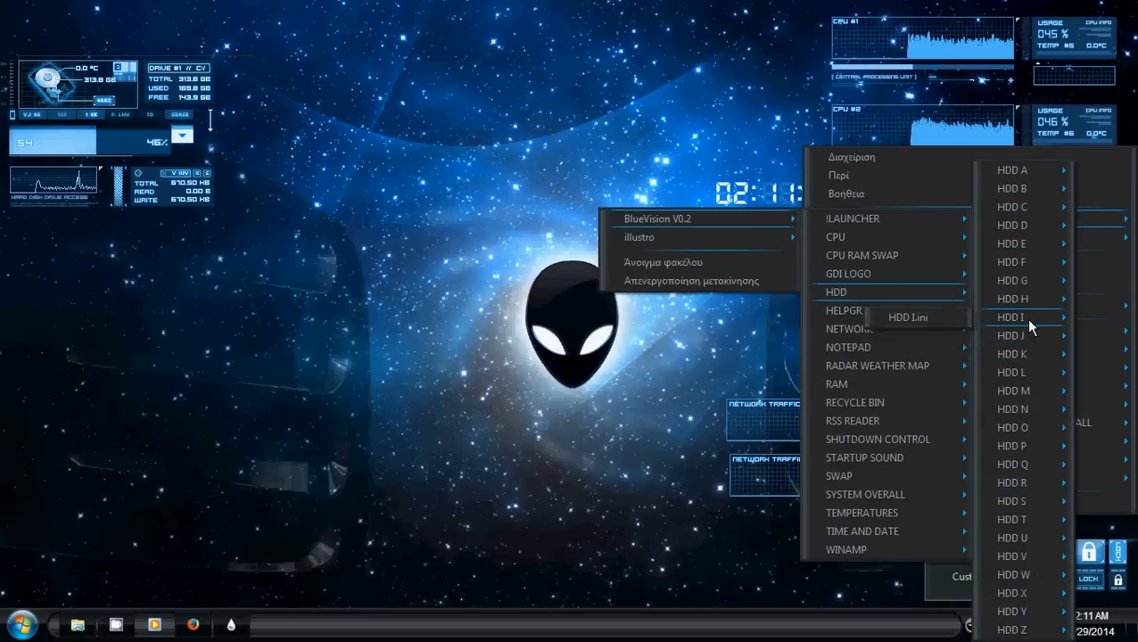
click(956, 319)
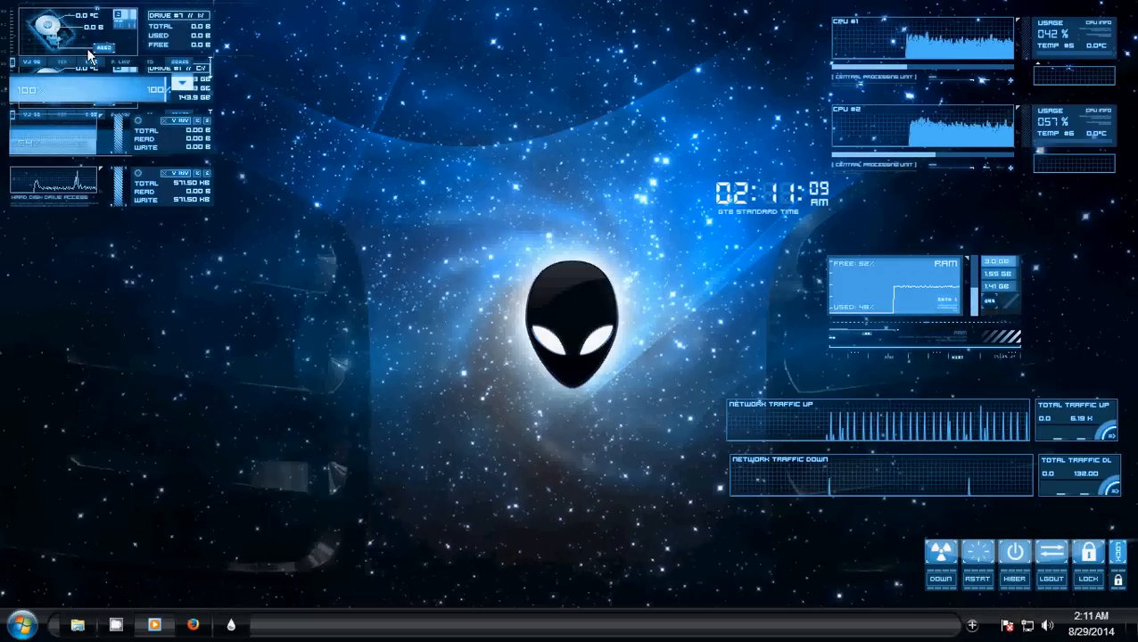
Stack the HDD I skin directly below the HDD C skin along the desktop's upper-left edge.
drag(96, 158, 83, 370)
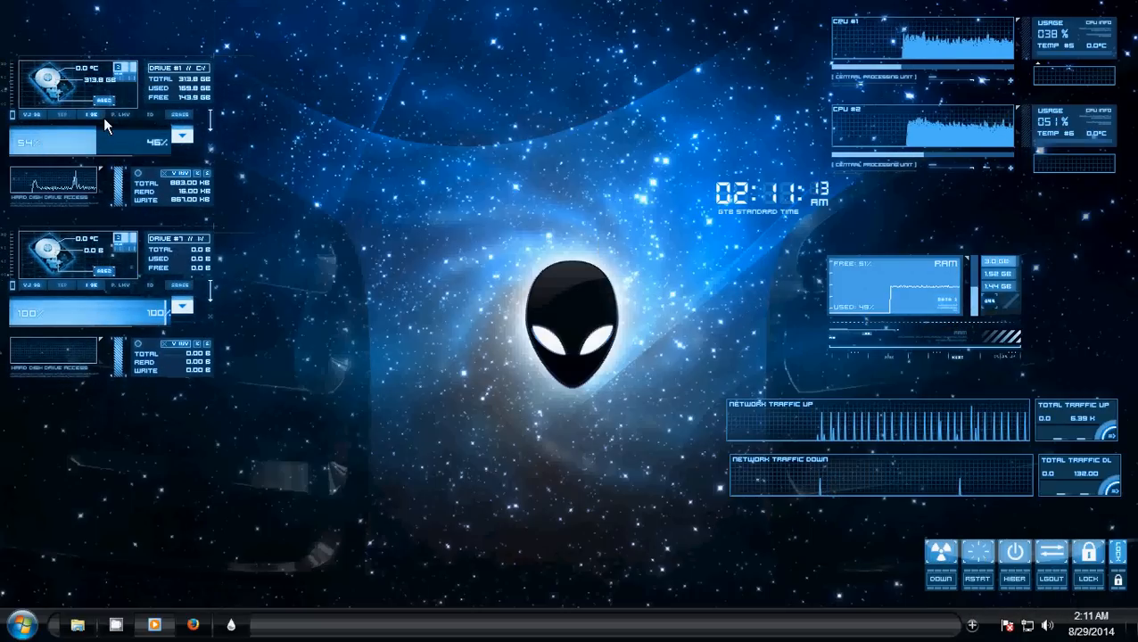
drag(103, 117, 109, 80)
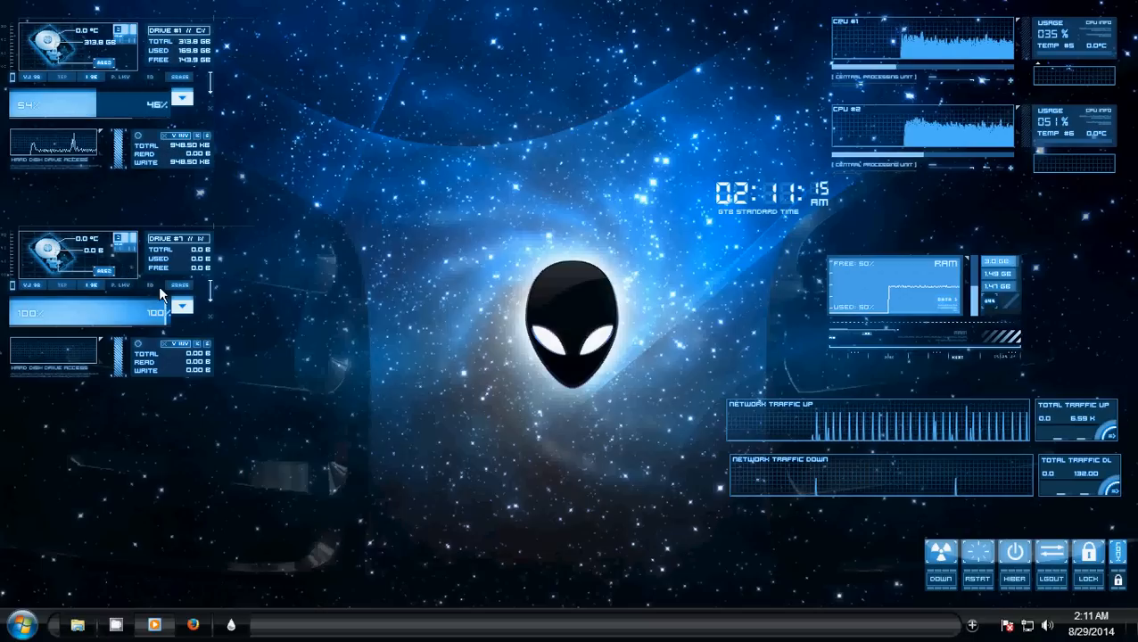
drag(187, 251, 187, 204)
Place the digital clock below the HDD skins and shift the RAM skin up and right beneath CPU #2.
drag(747, 196, 65, 389)
drag(1006, 300, 1075, 258)
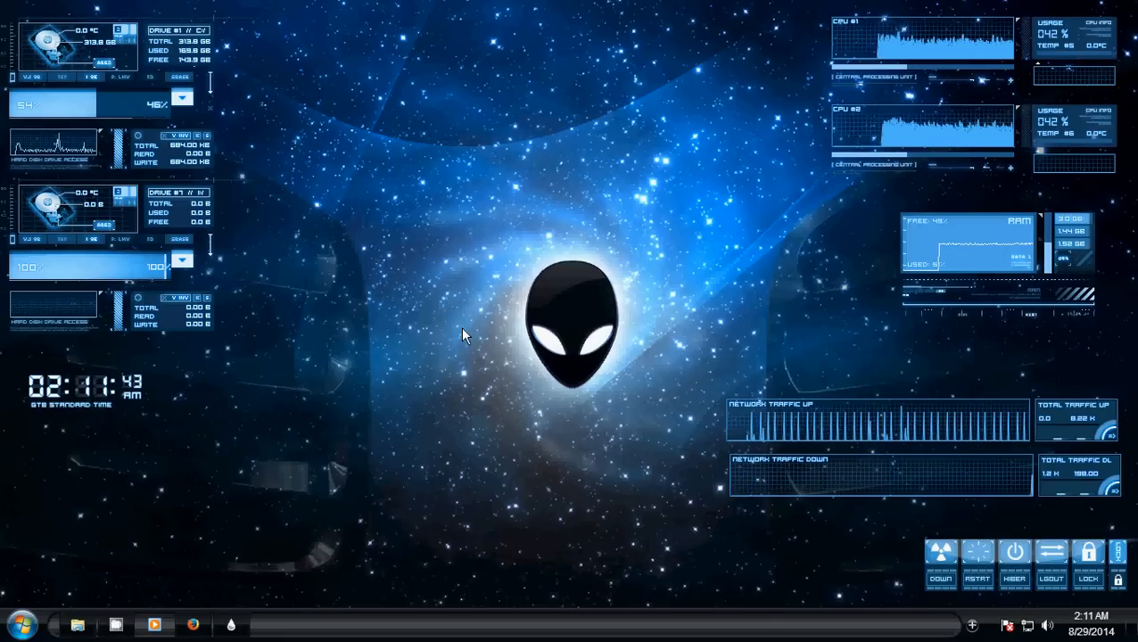
Switch to Firefox, close the MEGA tab, and search Google for "rocketdoc" in a new tab, looking through the results.
click(22, 625)
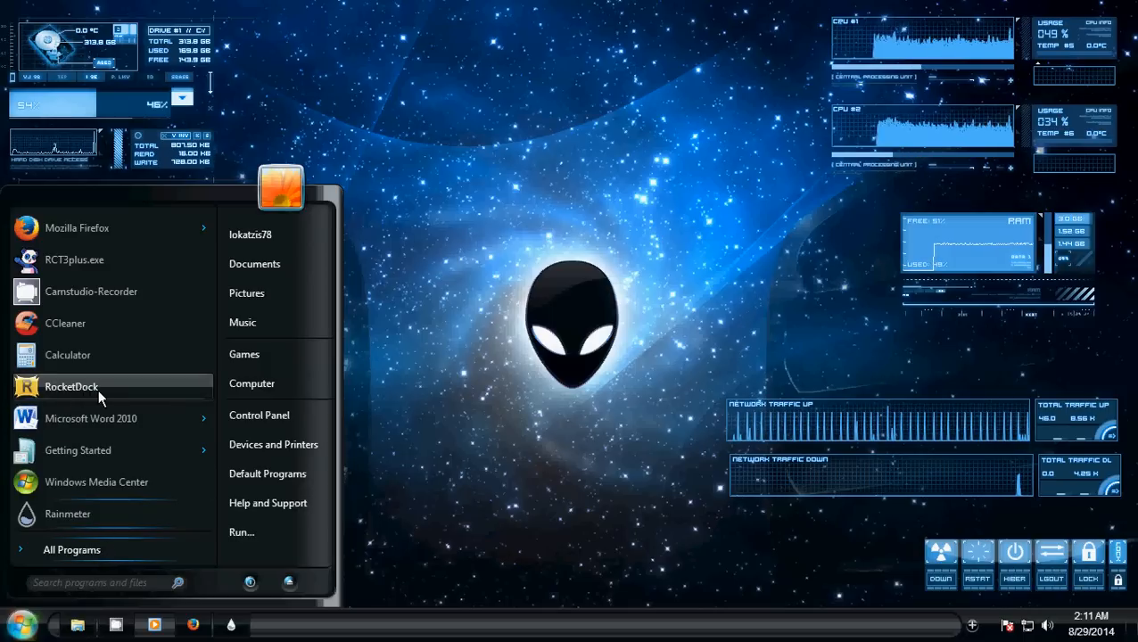
click(192, 625)
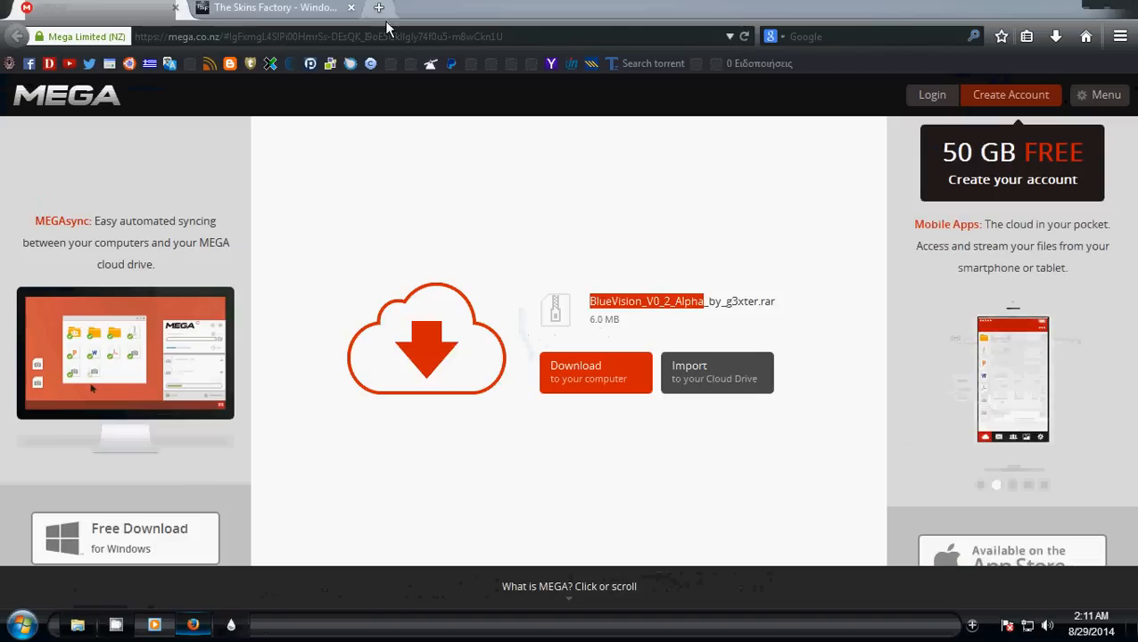
click(176, 8)
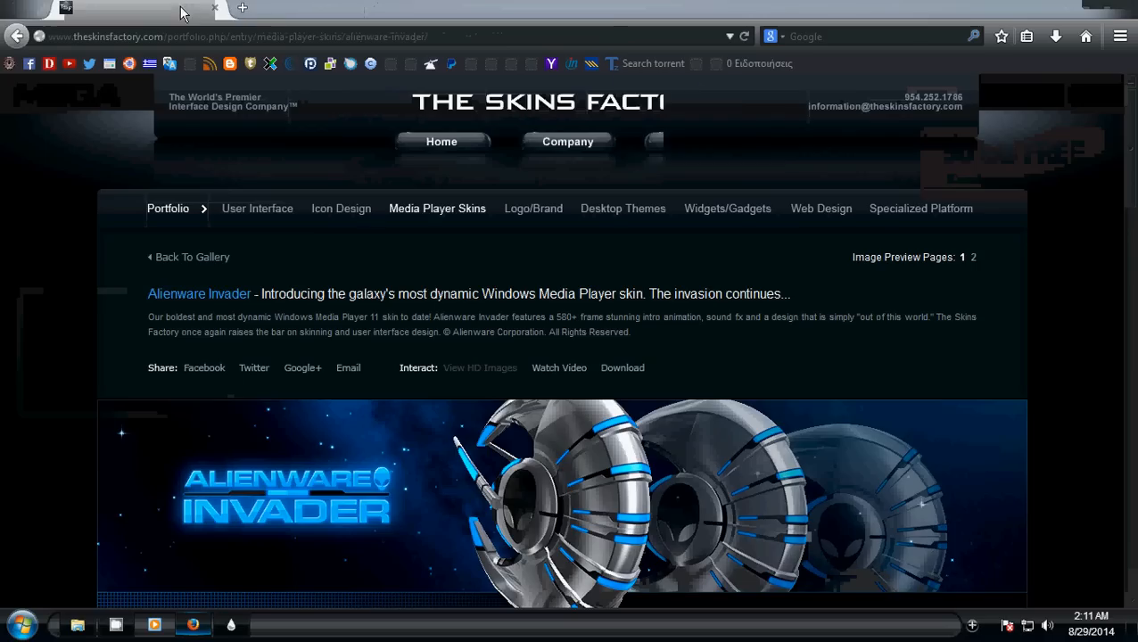
click(198, 9)
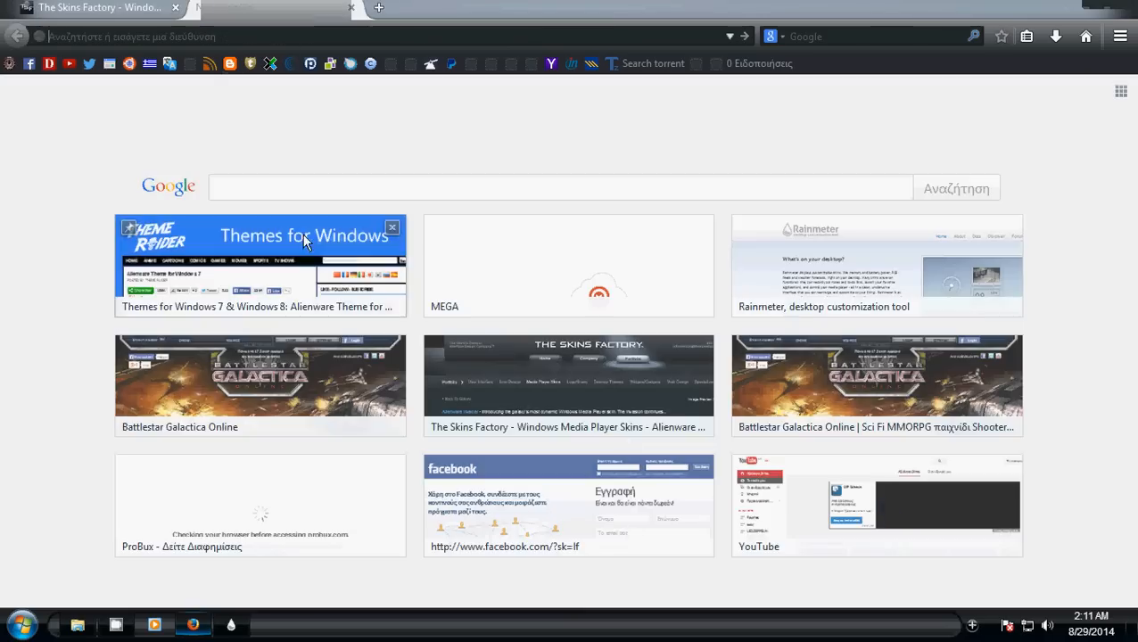
click(364, 194)
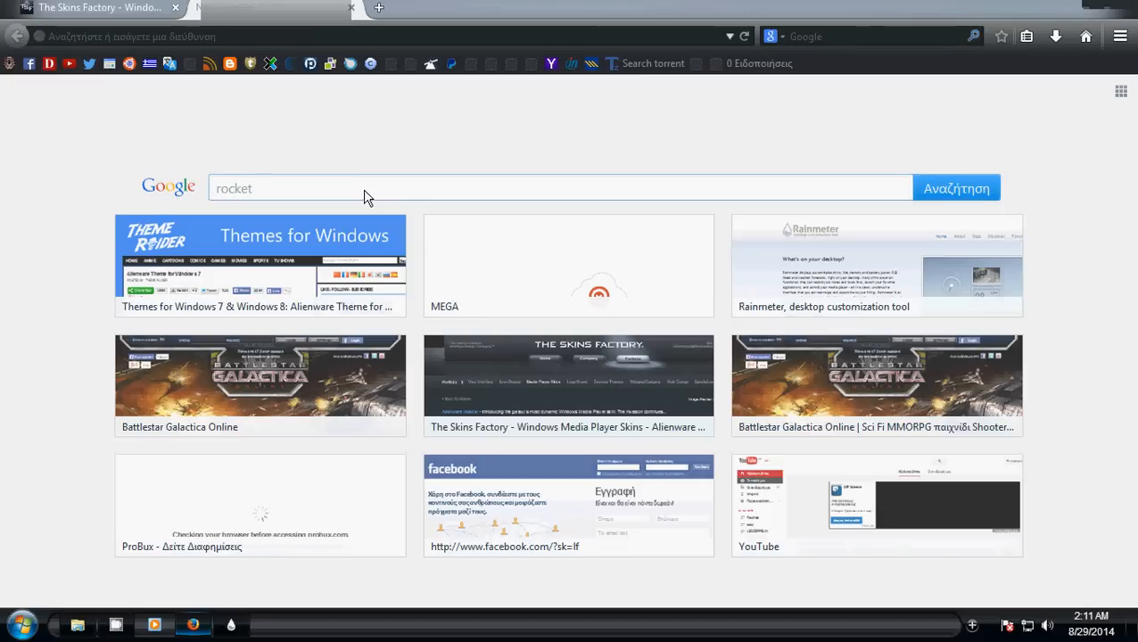
text(rocketdoc)
key(Return)
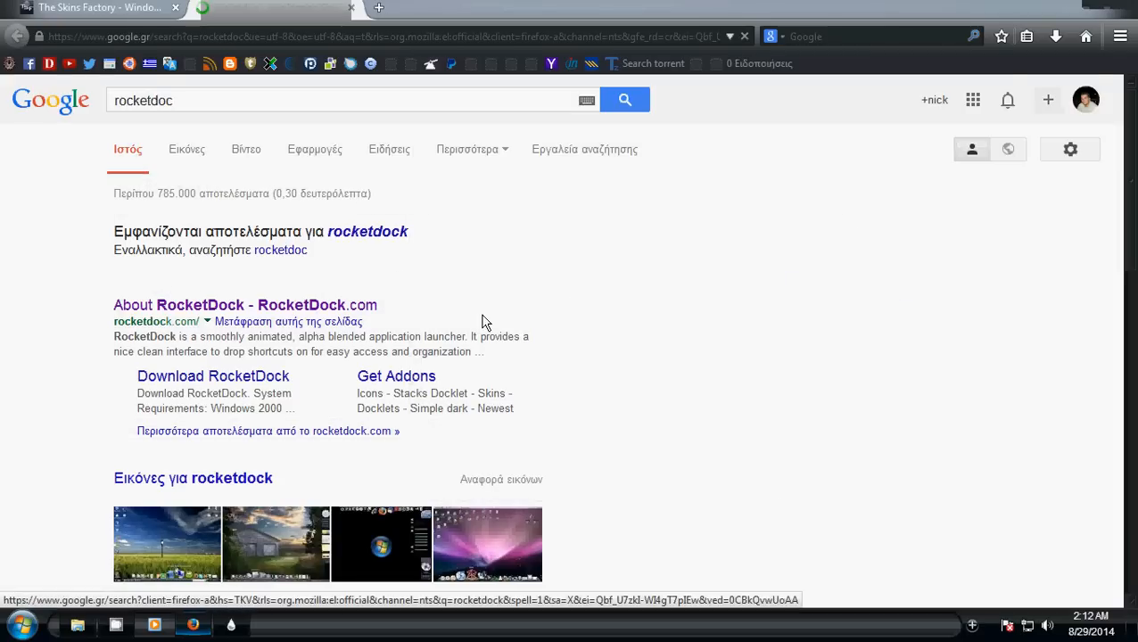
scroll(482, 322, down, 10)
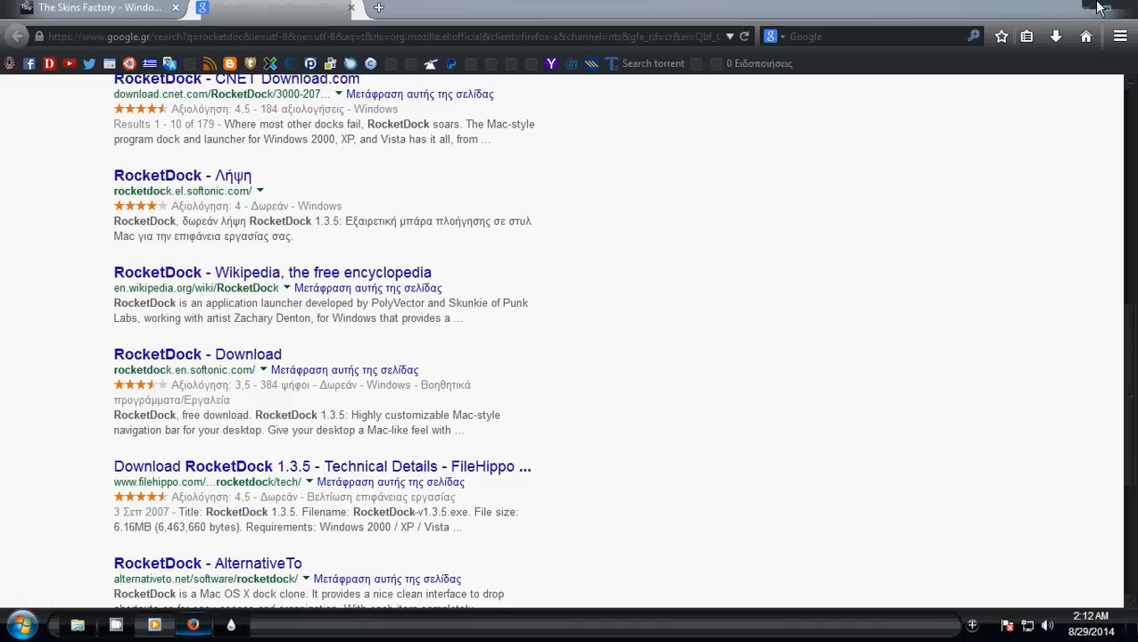
Minimize Firefox and launch RocketDock.
click(1069, 12)
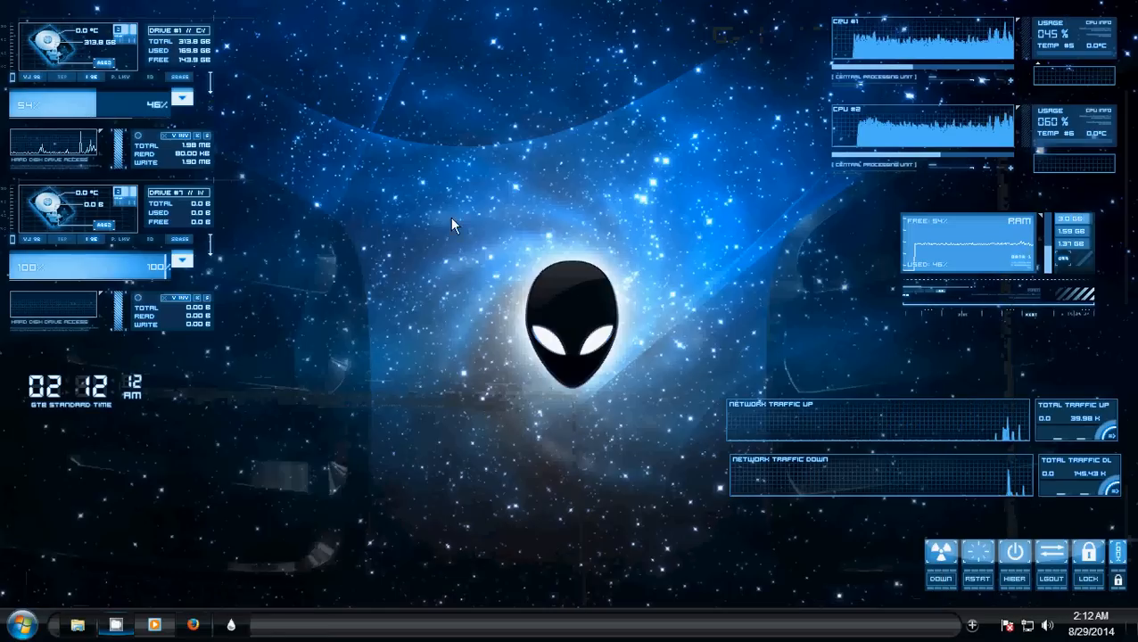
click(5, 631)
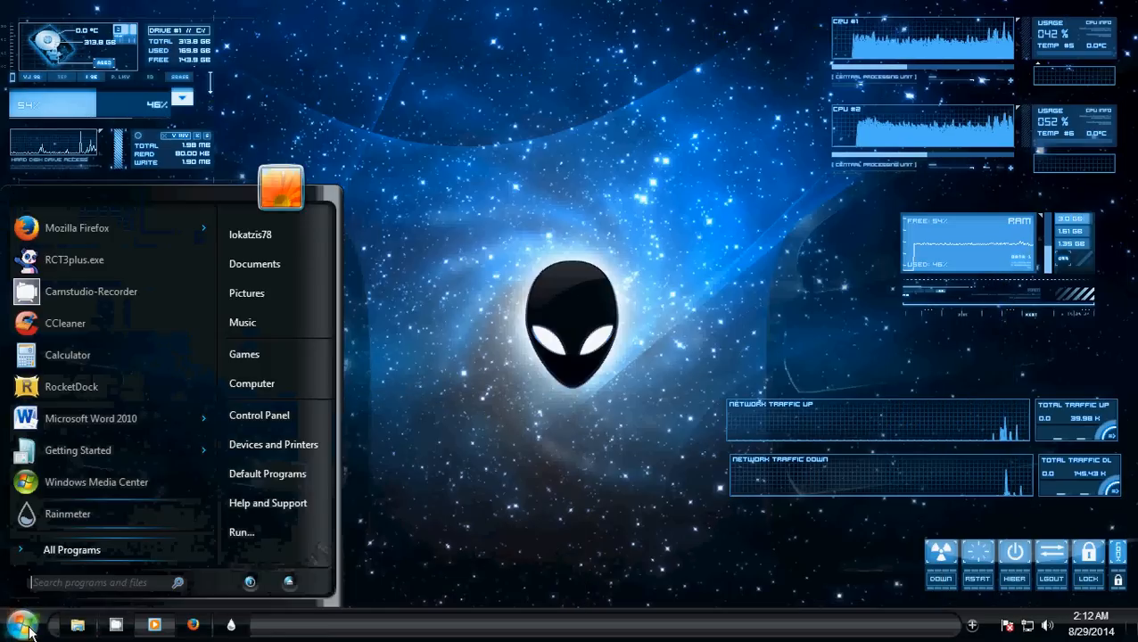
click(69, 397)
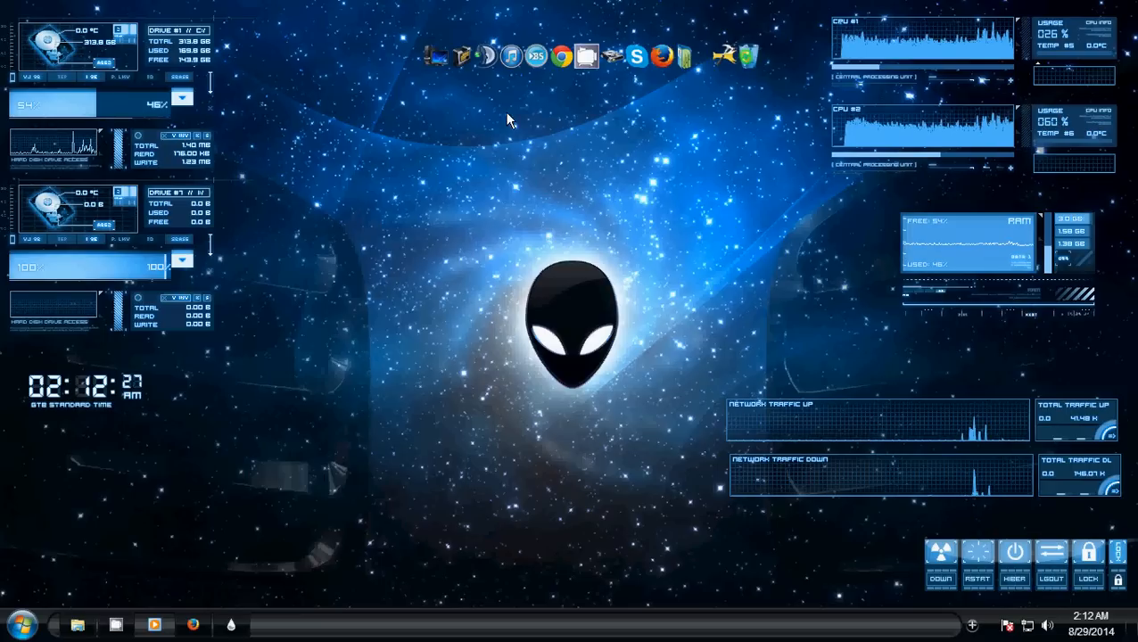
Put a CCleaner shortcut on the desktop from the Start menu's program list and turn on desktop icons.
click(21, 624)
right_click(67, 324)
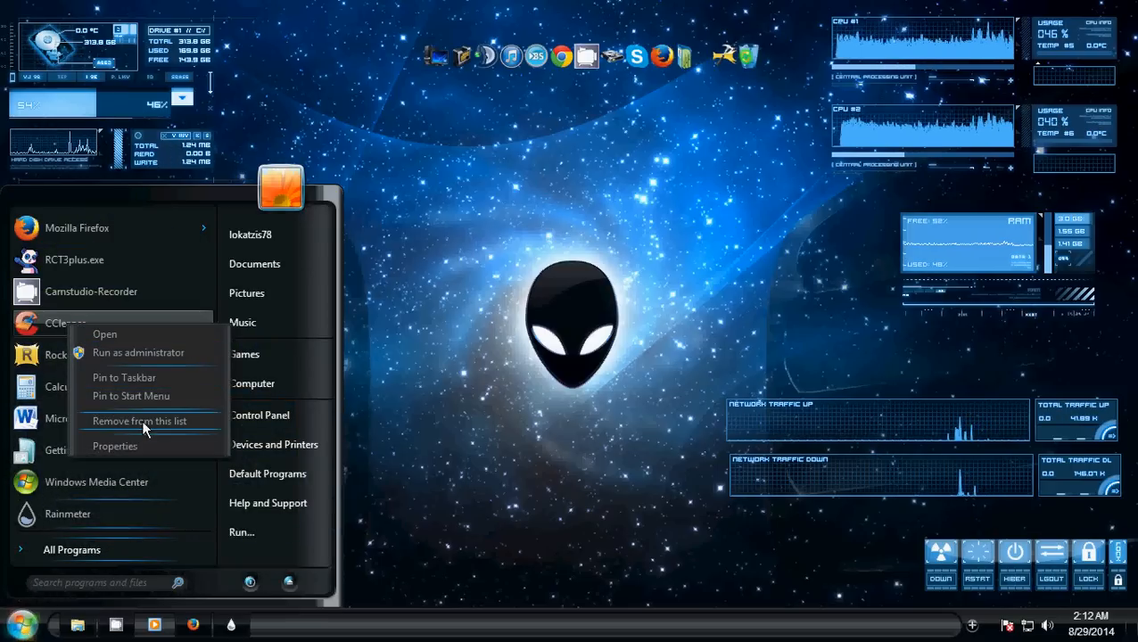
drag(43, 323, 535, 420)
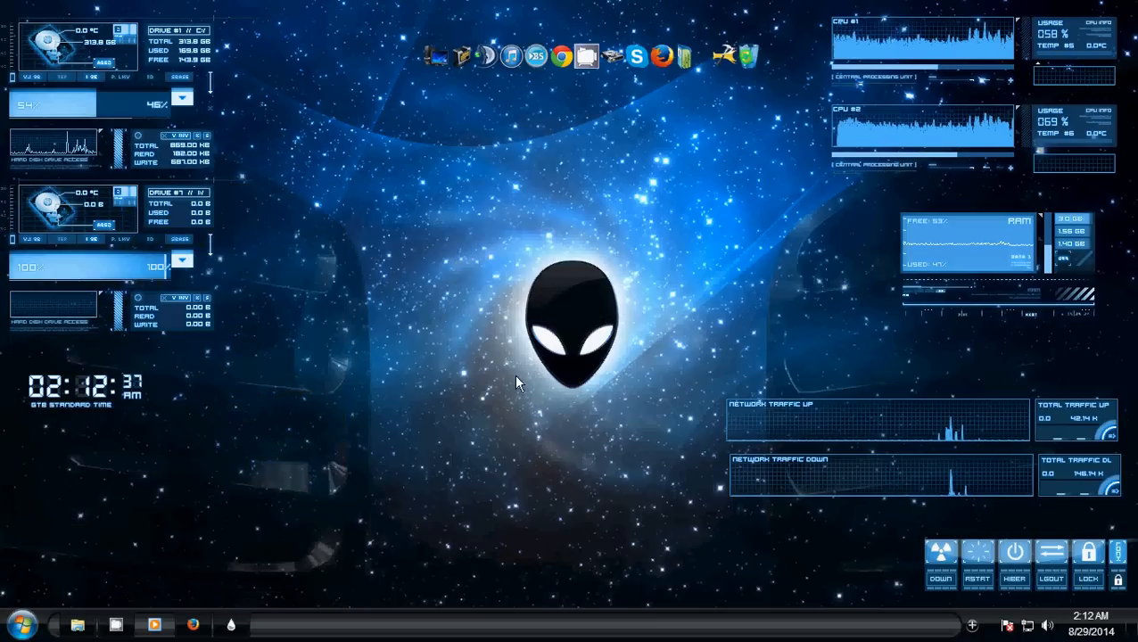
right_click(473, 279)
mouse_move(526, 141)
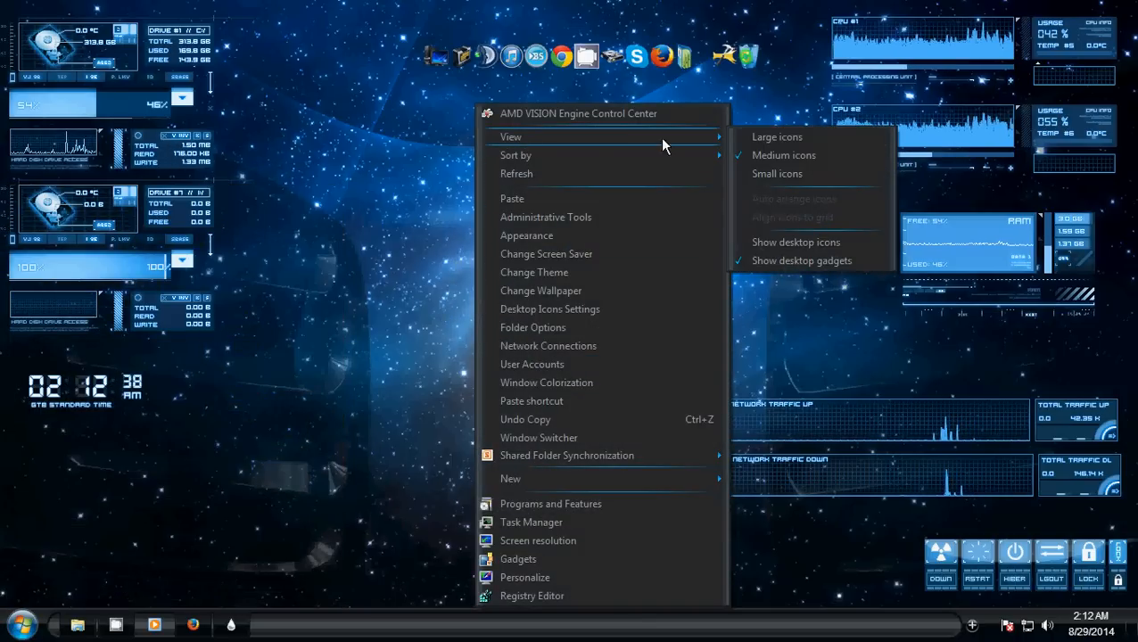
click(799, 242)
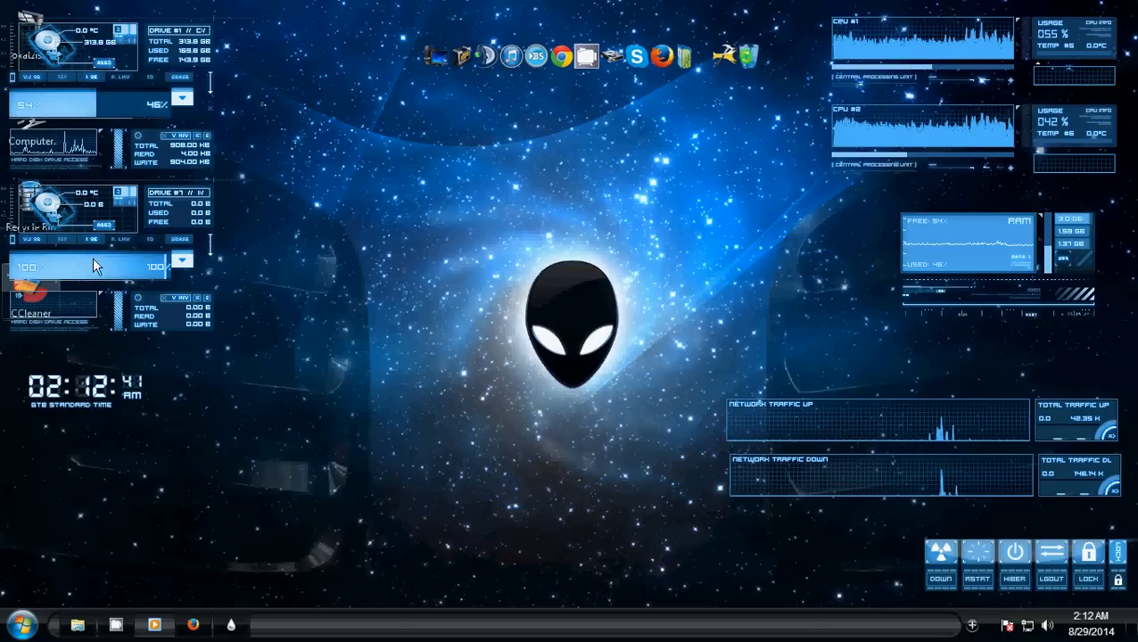
Add the CCleaner shortcut to RocketDock just before the Chrome icon.
drag(546, 283, 550, 65)
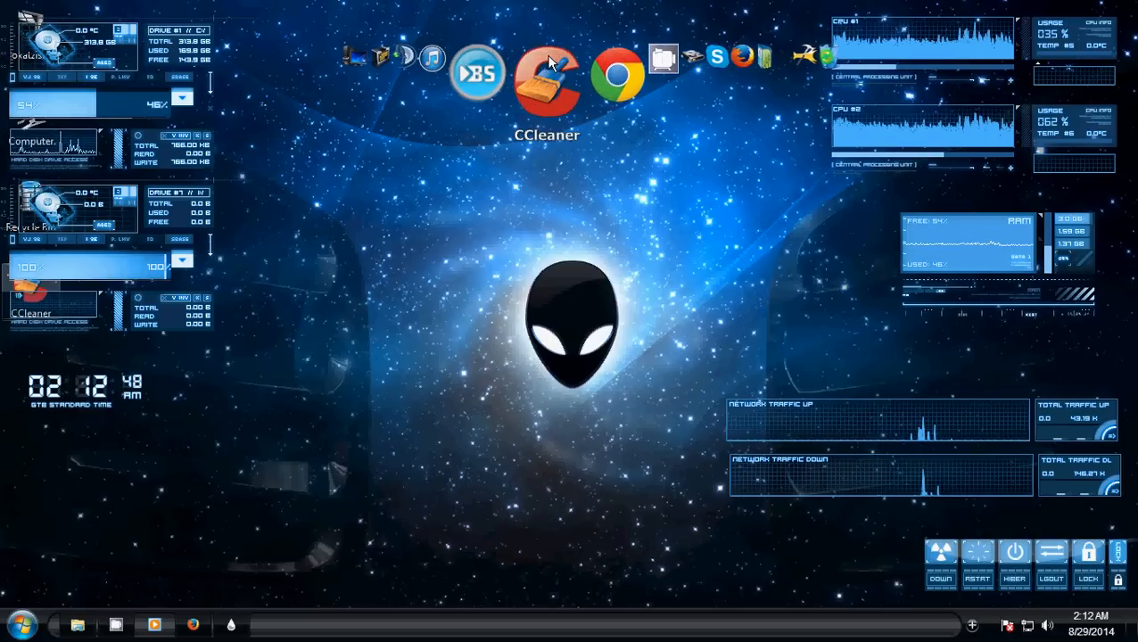
mouse_move(546, 54)
mouse_down()
mouse_move(546, 259)
mouse_move(548, 48)
mouse_up()
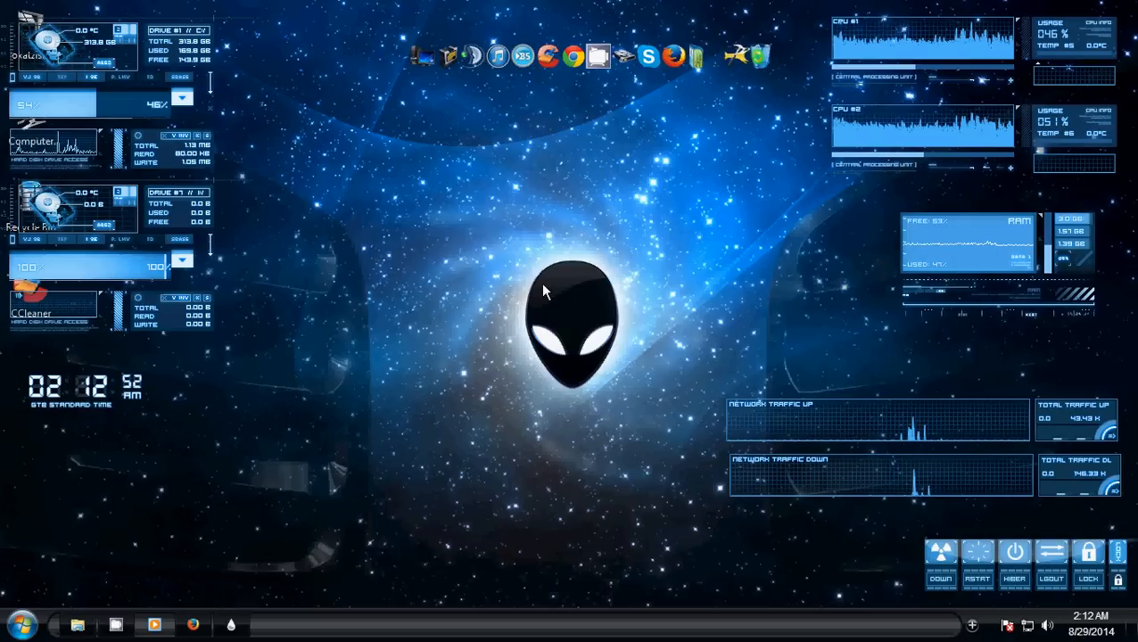
click(21, 624)
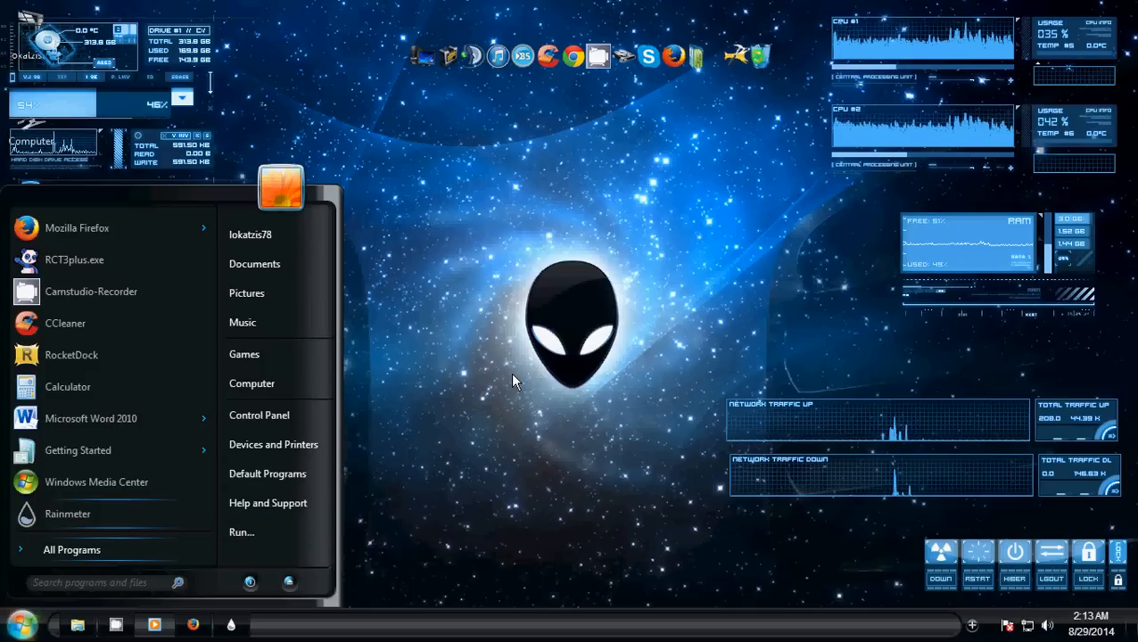
In Firefox, close the RocketDock search tab, then open the Alienware Invader skin's download prompt and dismiss it.
click(193, 624)
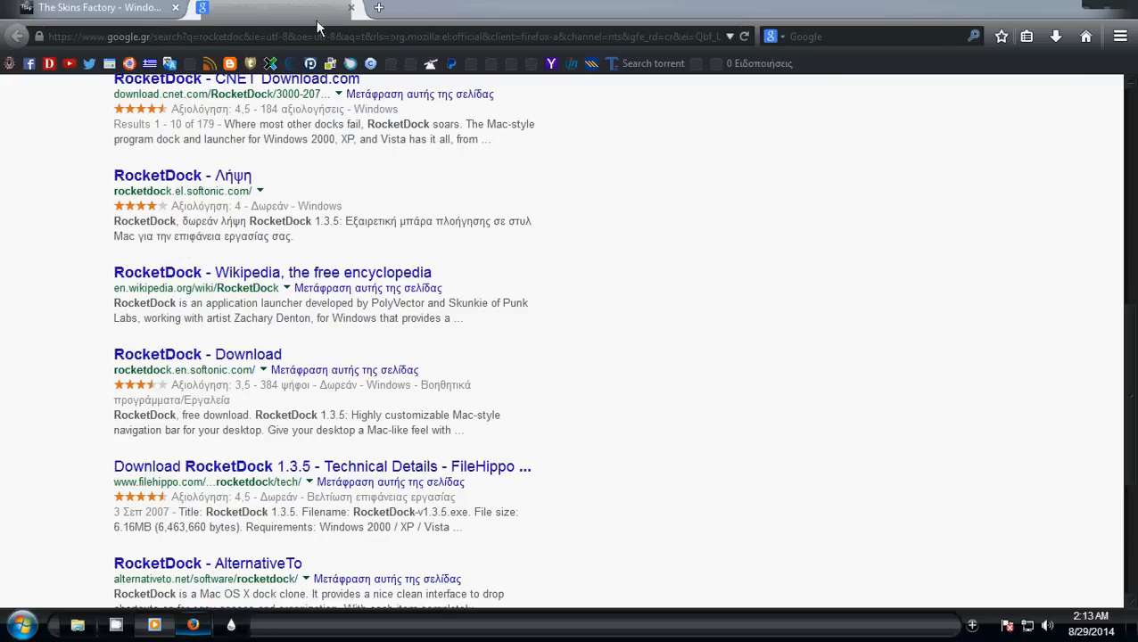
click(352, 8)
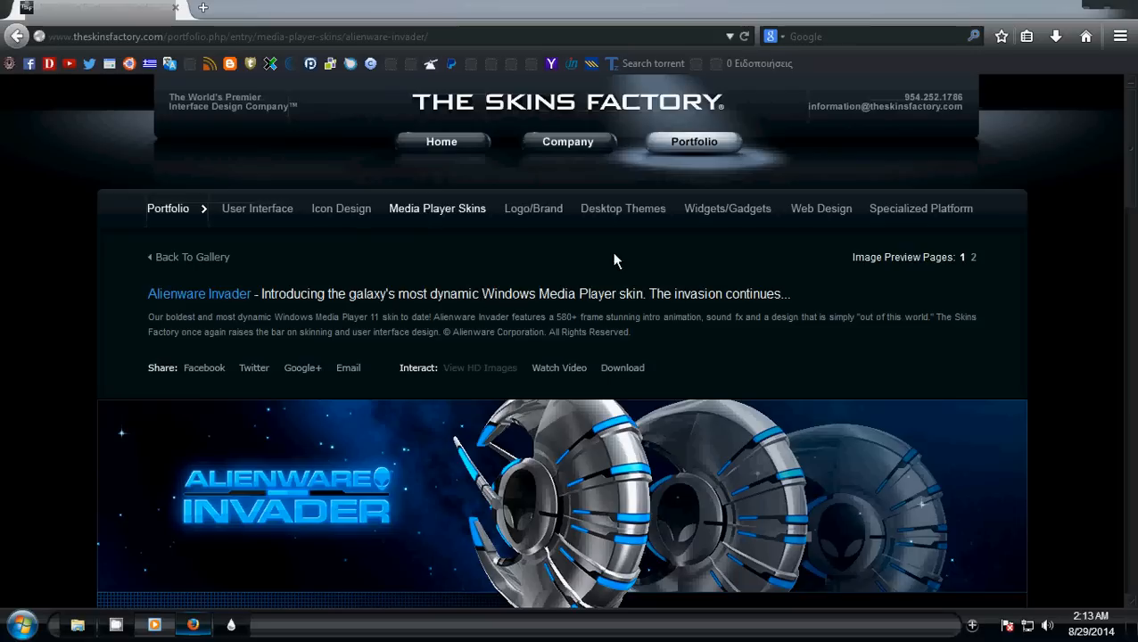
drag(449, 41, 125, 42)
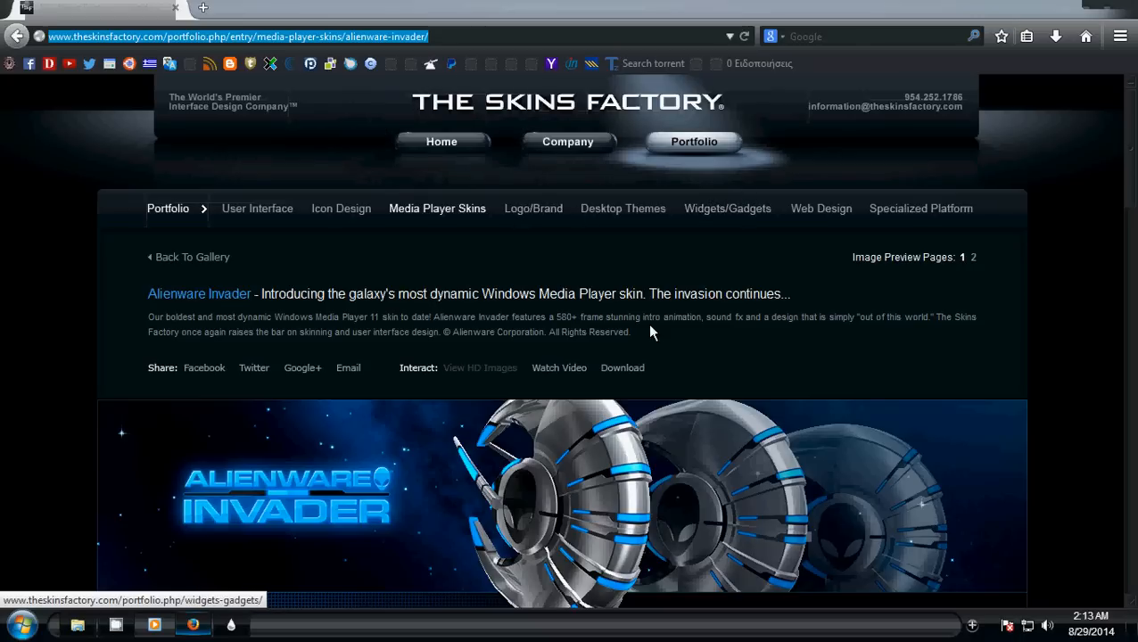
click(630, 371)
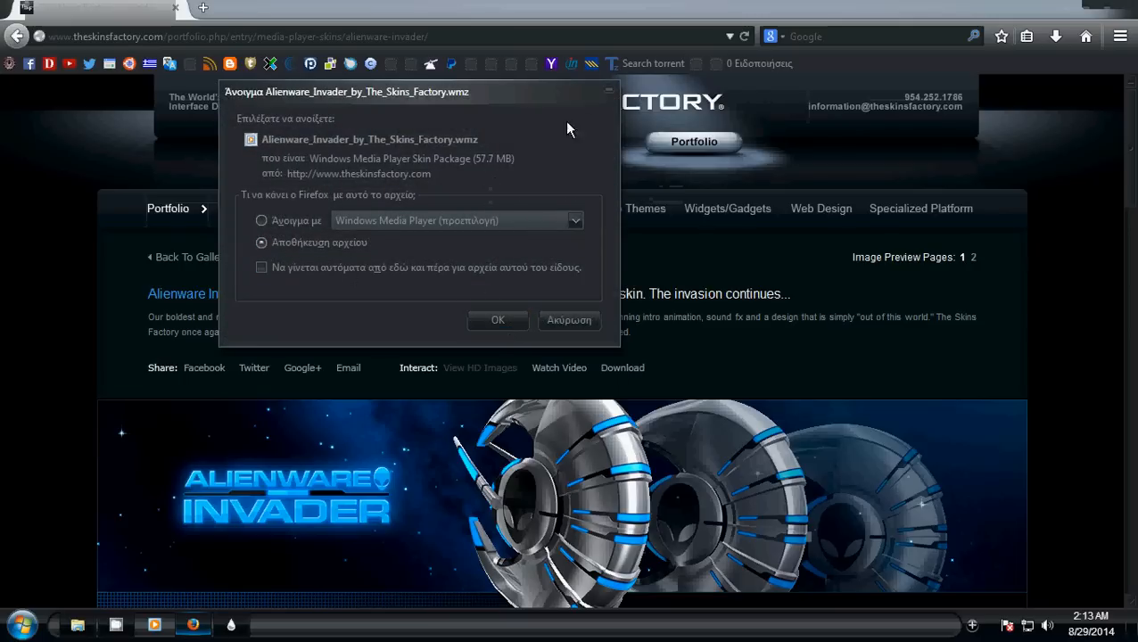
click(611, 91)
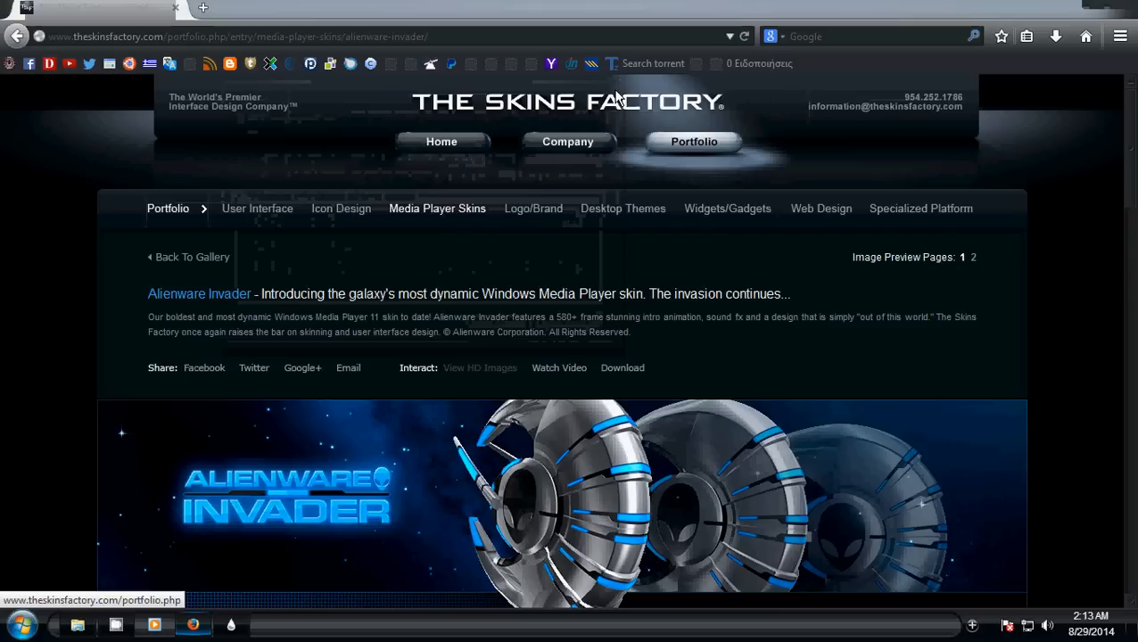
Close Firefox, view the downloaded theme and skin files in the Downloads folder, and close the folder window.
click(1109, 11)
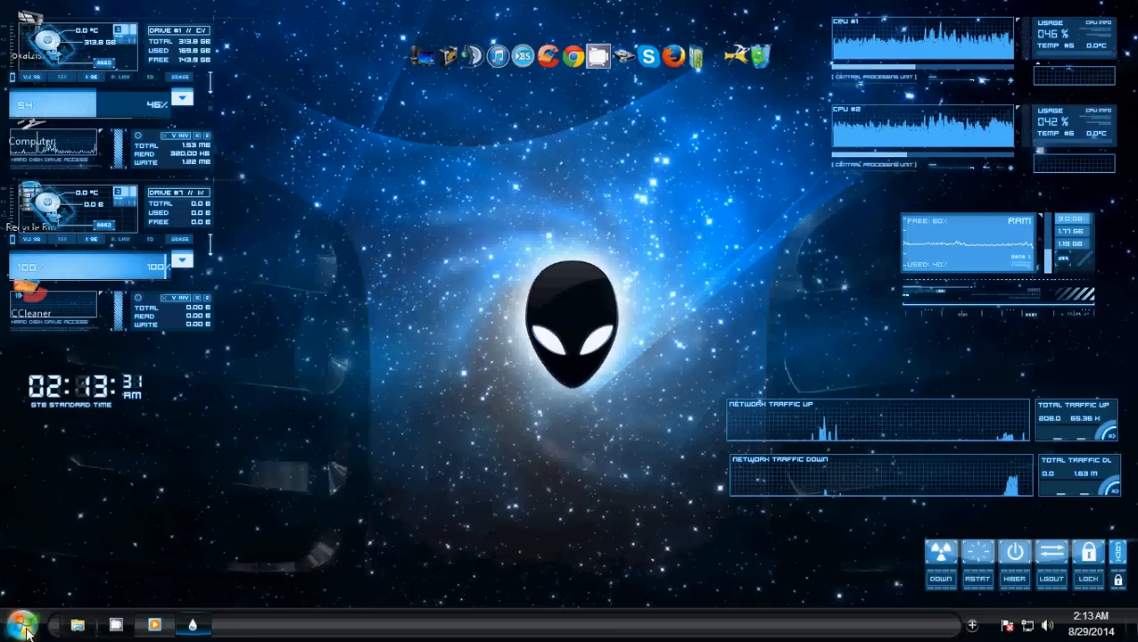
click(88, 629)
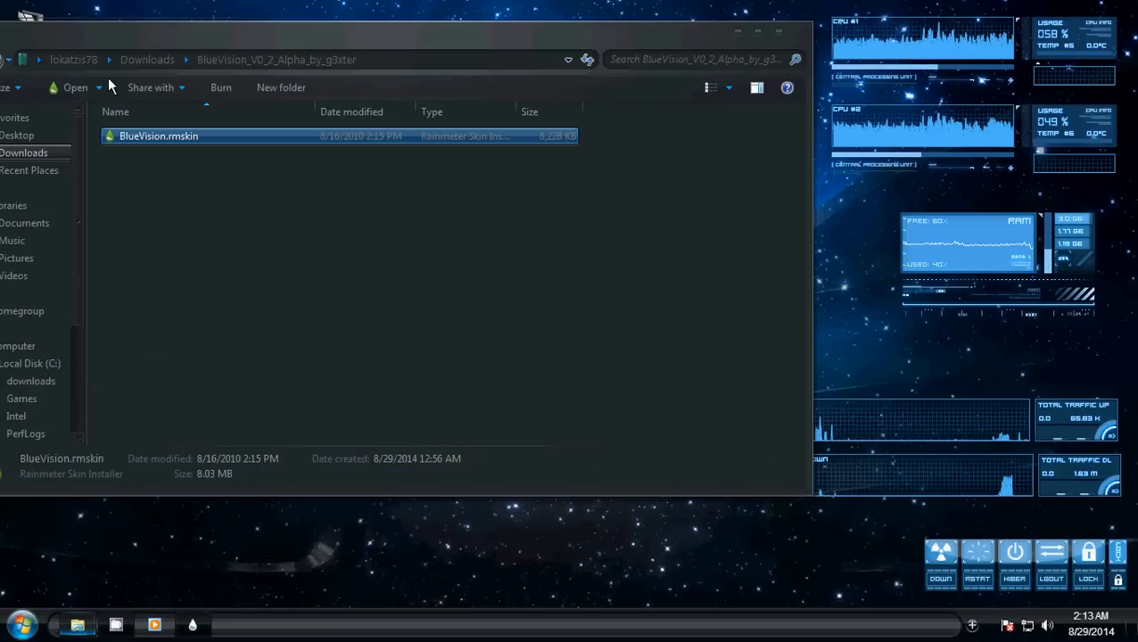
drag(137, 25, 307, 32)
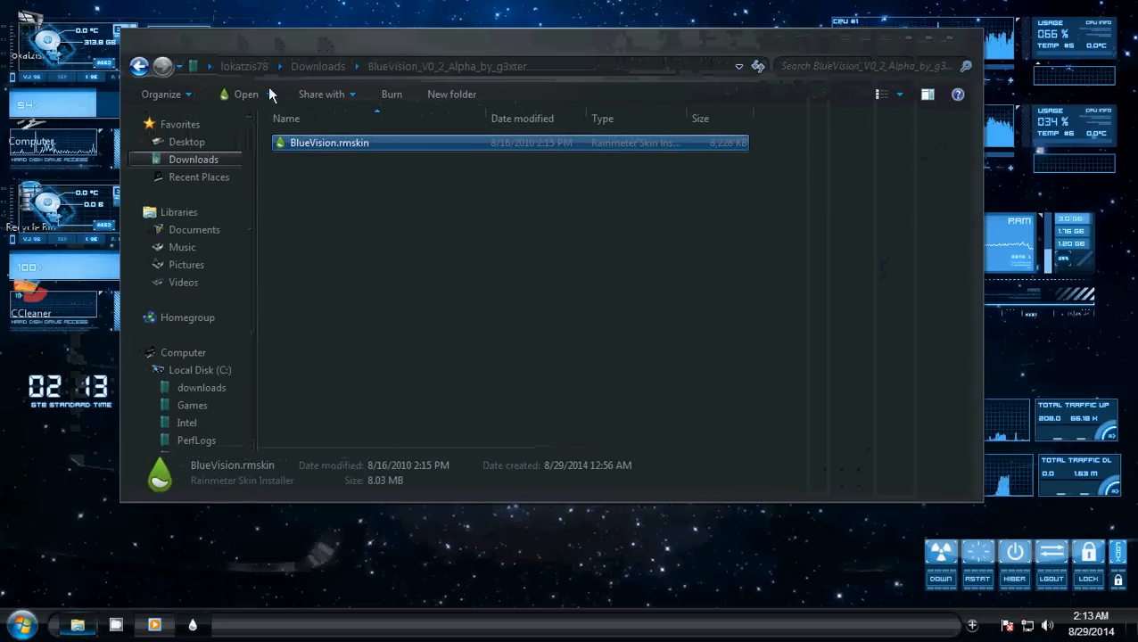
click(197, 159)
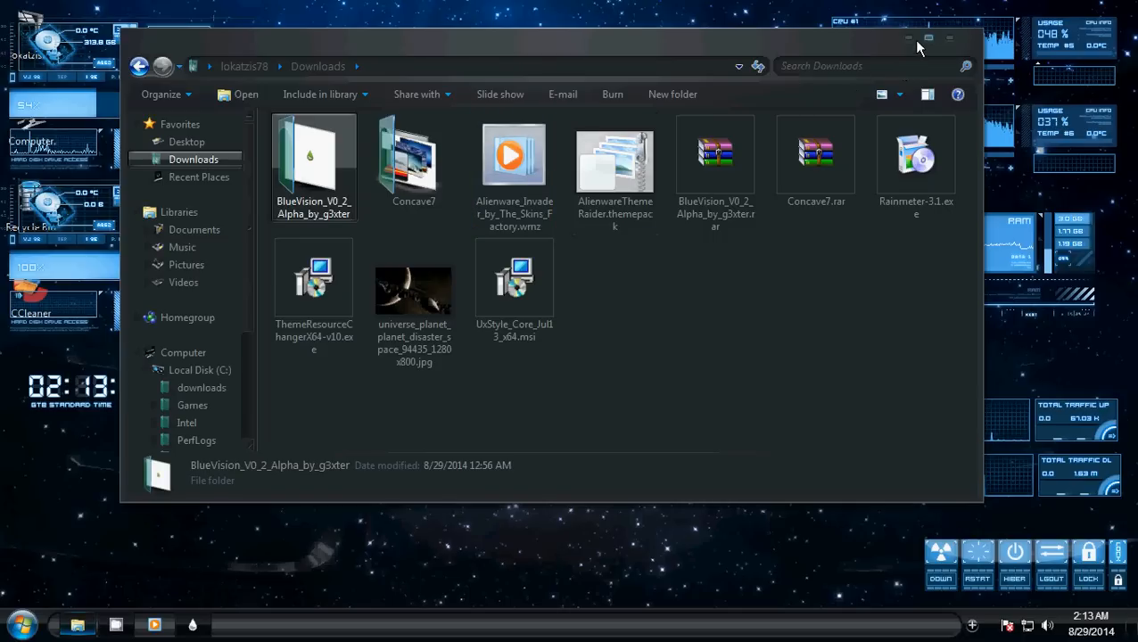
click(950, 38)
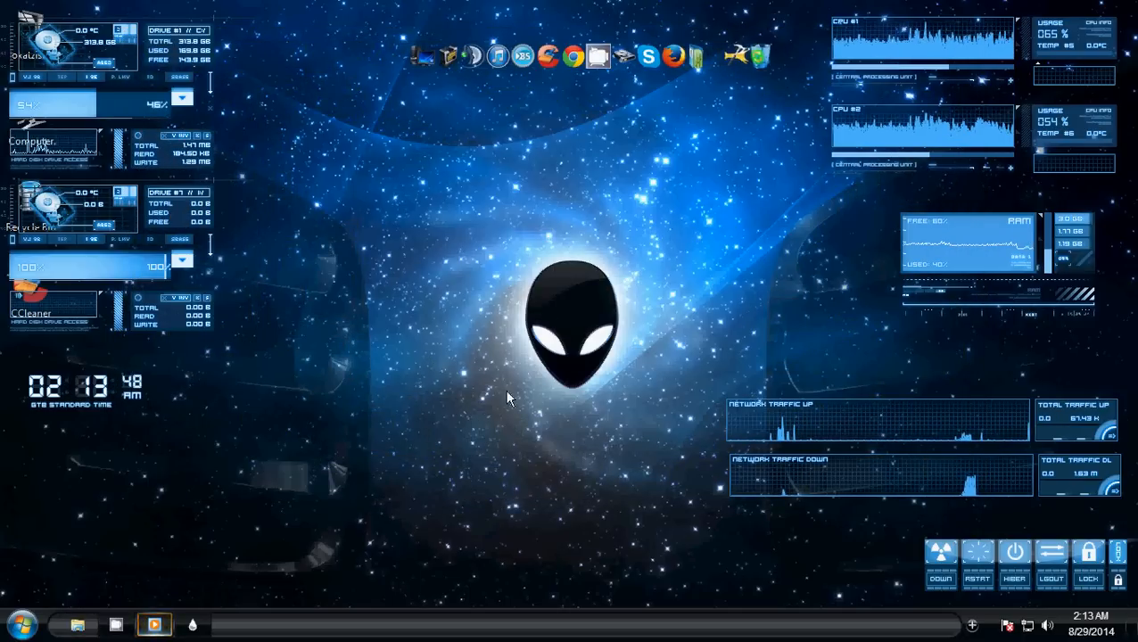
Unfold the Alienware Invader media player skin to show its playback controls, and close the player.
mouse_move(583, 323)
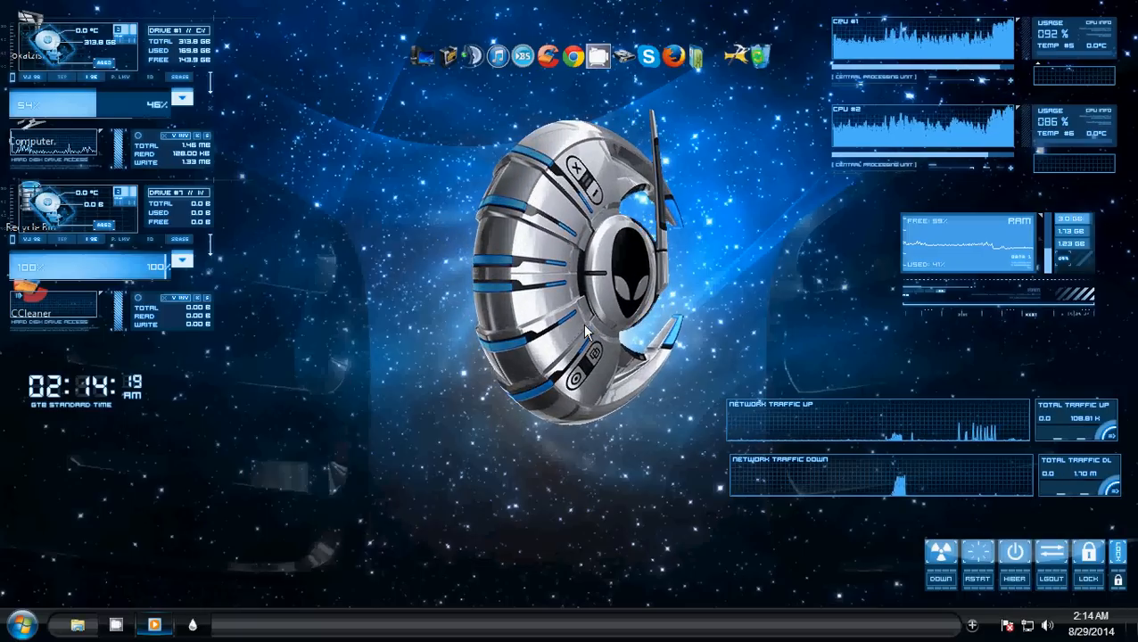
click(586, 332)
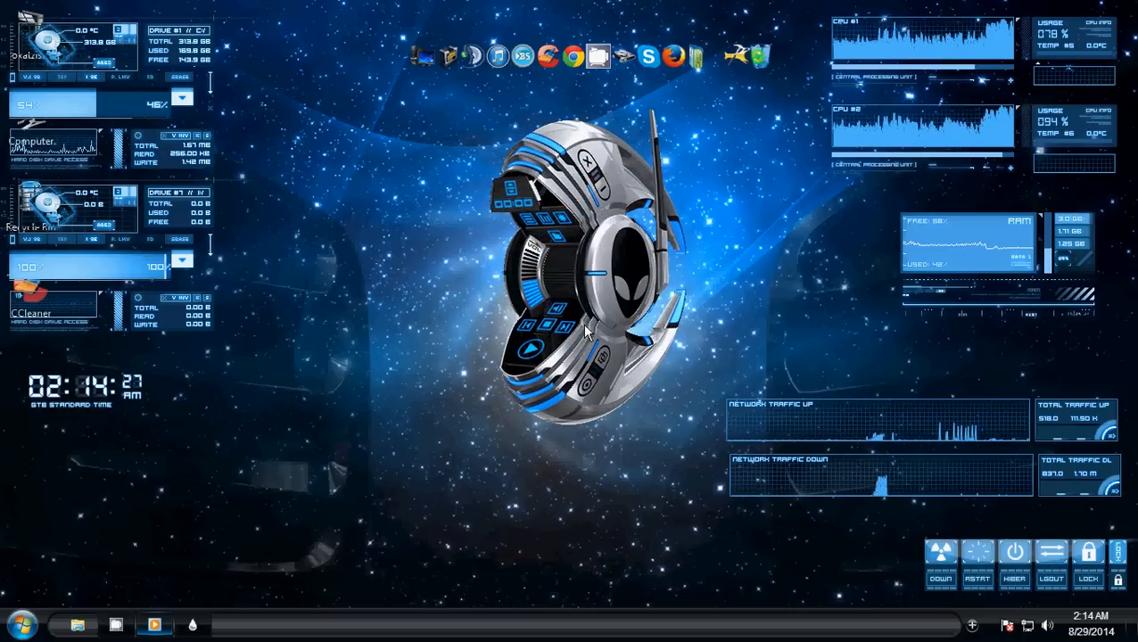
click(588, 166)
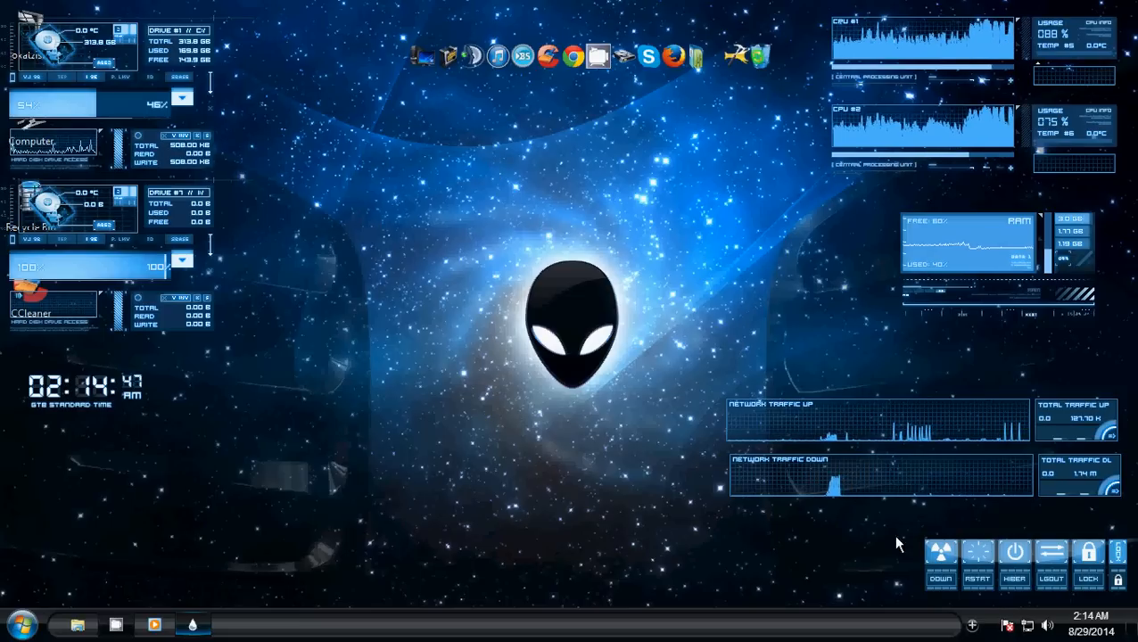
Open Firefox, search Google for "rainmeter themes" and show the image results.
click(972, 626)
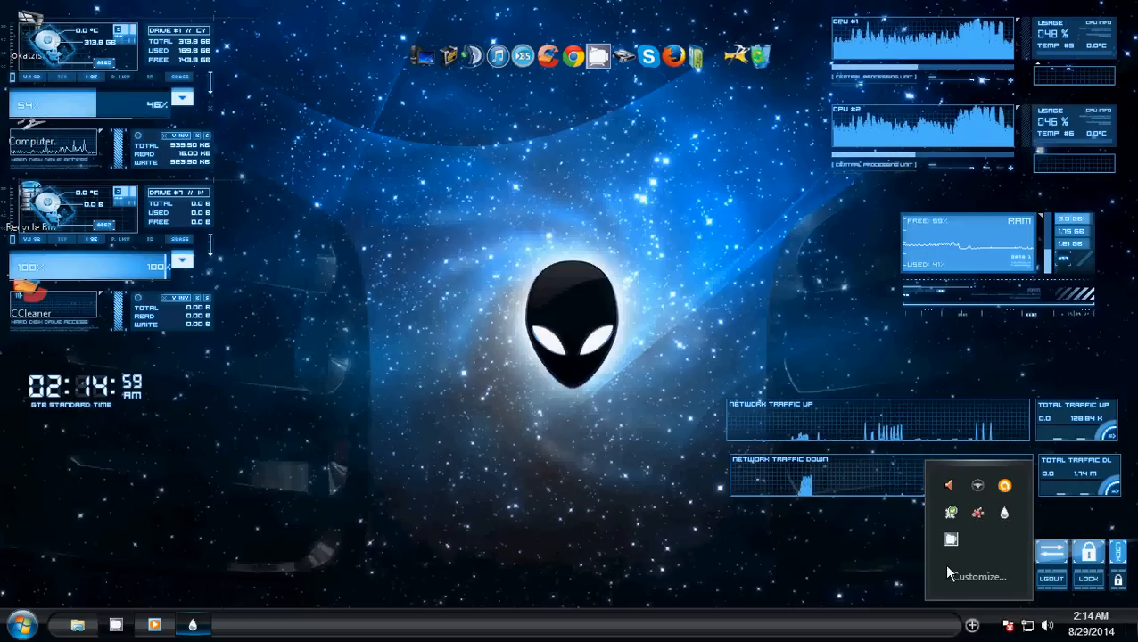
click(685, 486)
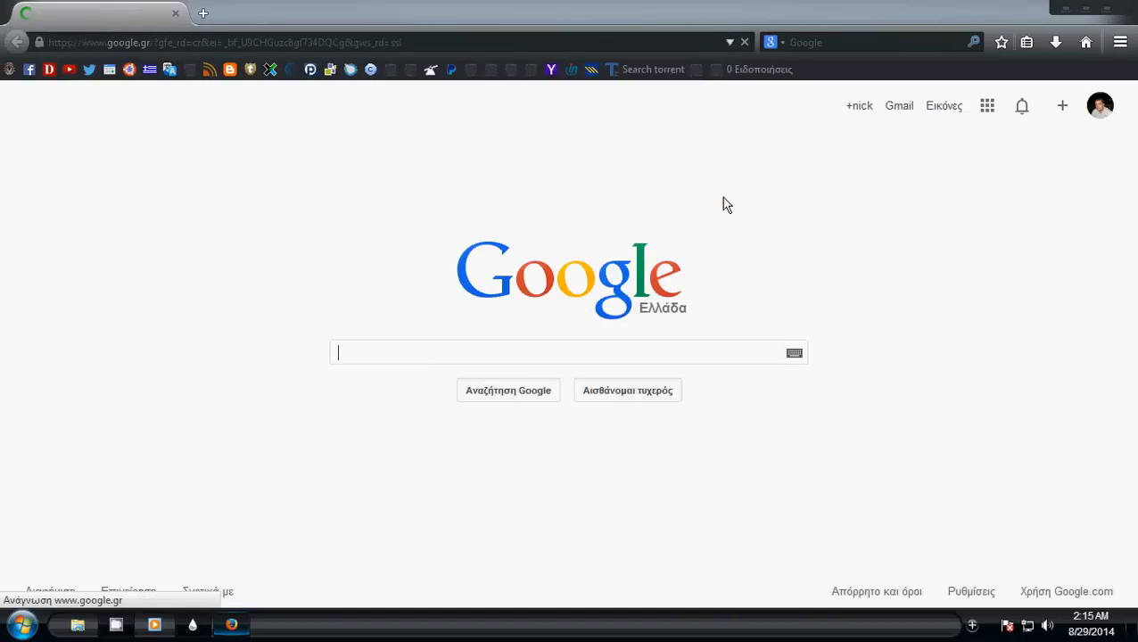
text(r)
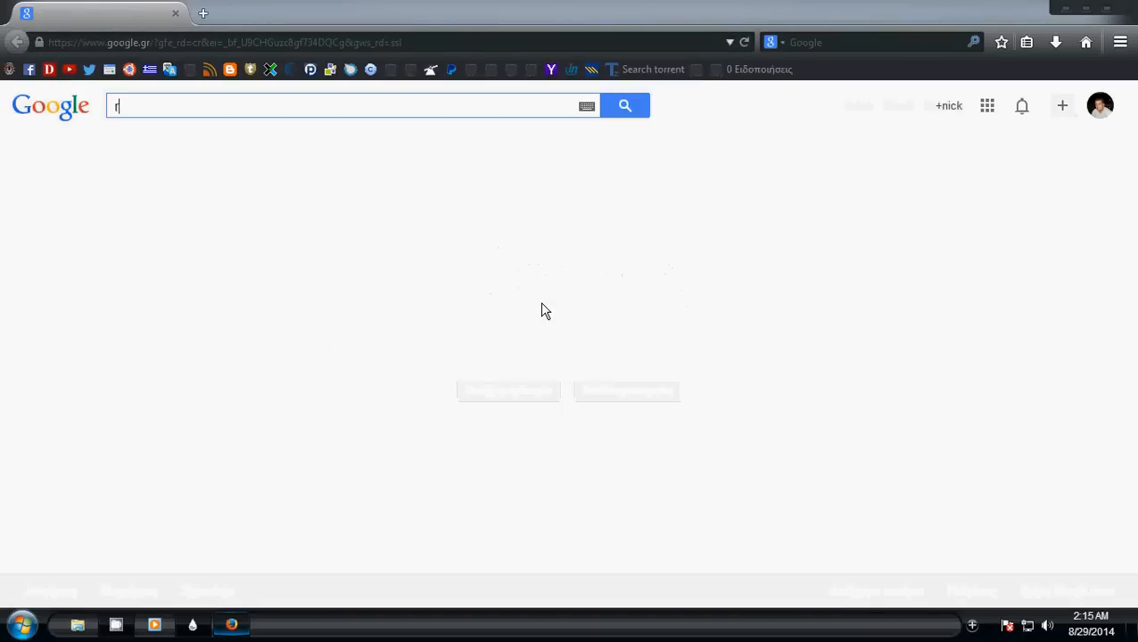
text(ainm)
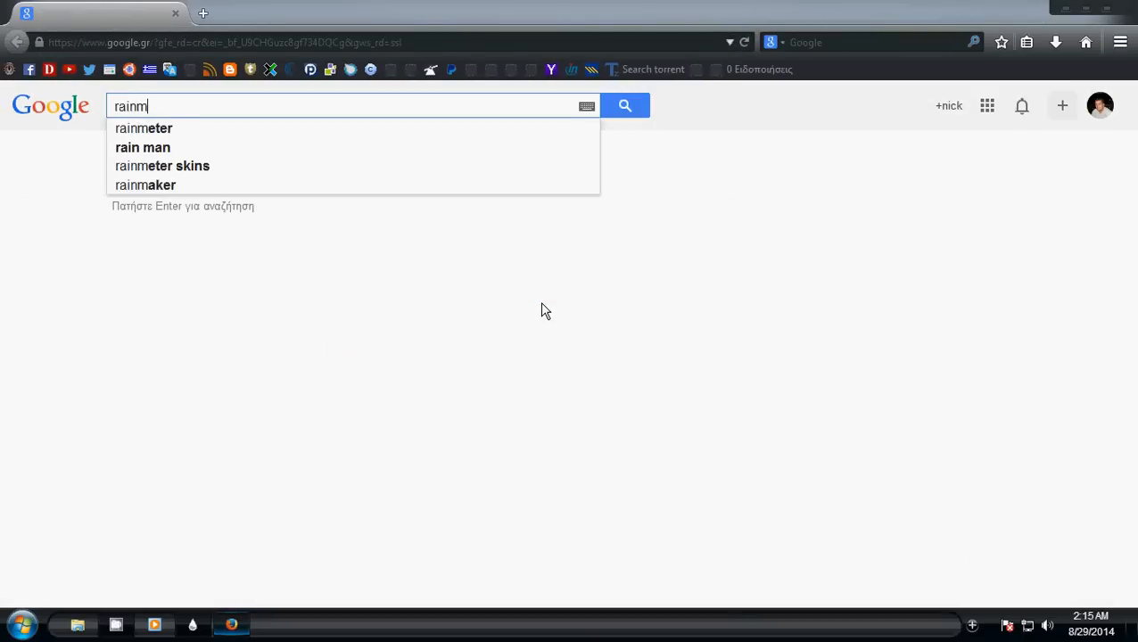
text(et)
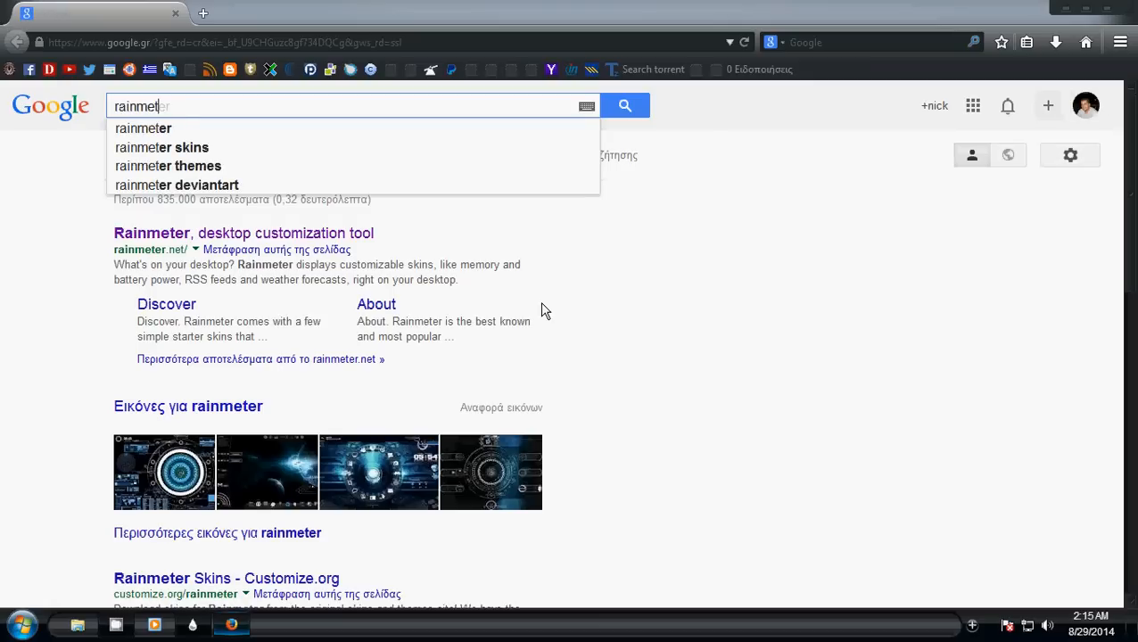
click(243, 166)
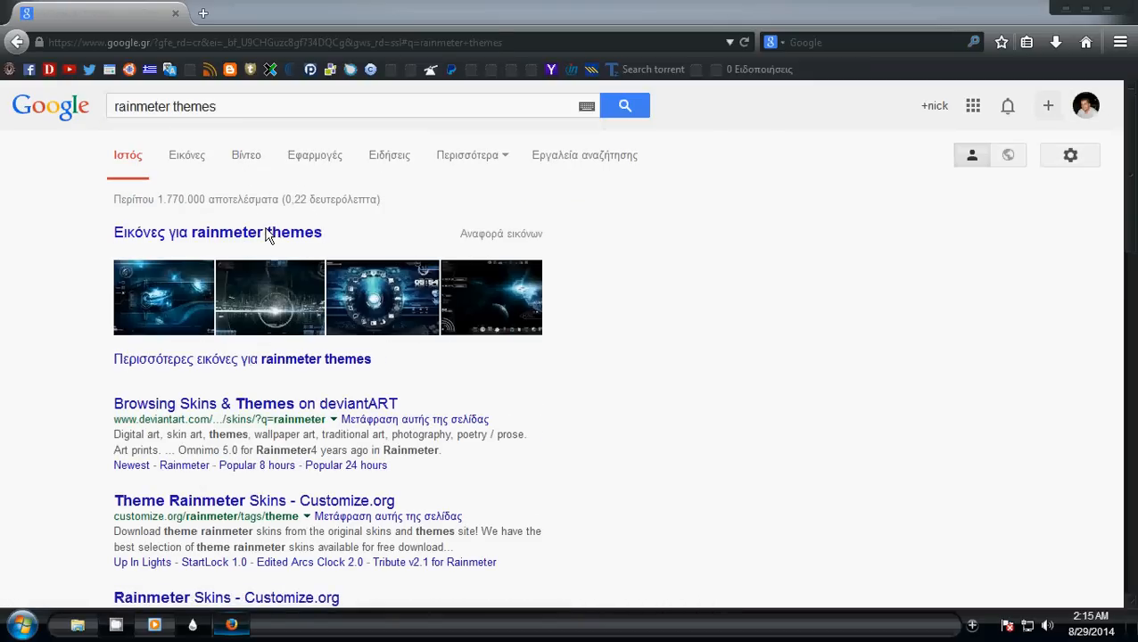
click(266, 234)
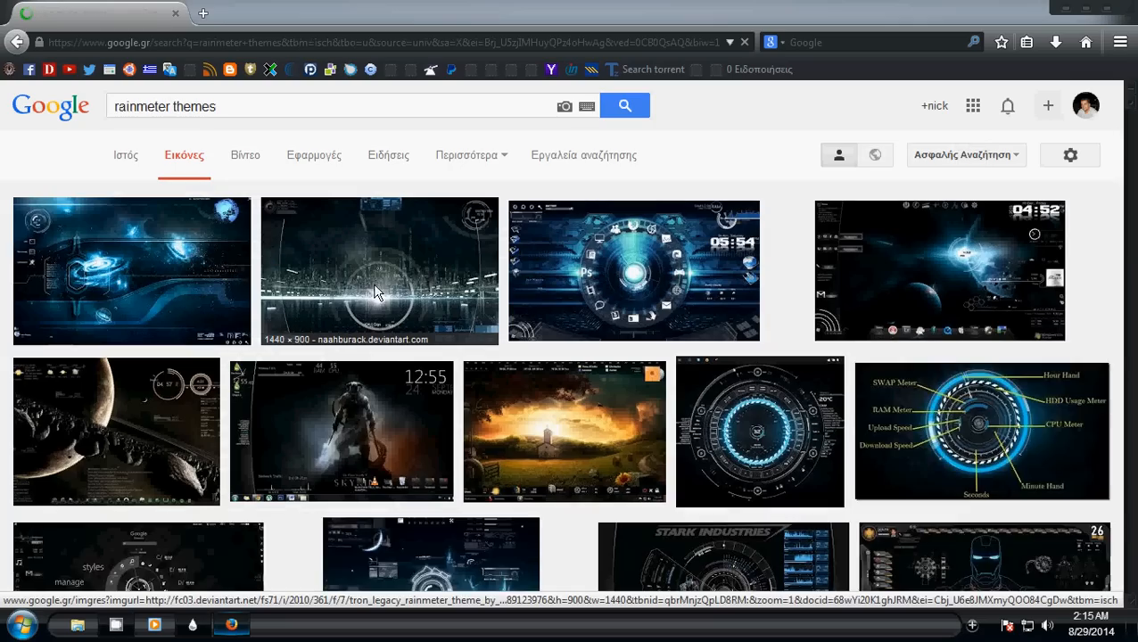
Browse the theme images, preview the Spaceship Rainmeter theme and open its Rainmeter Skins page on windows7themer.com.
scroll(691, 349, down, 8)
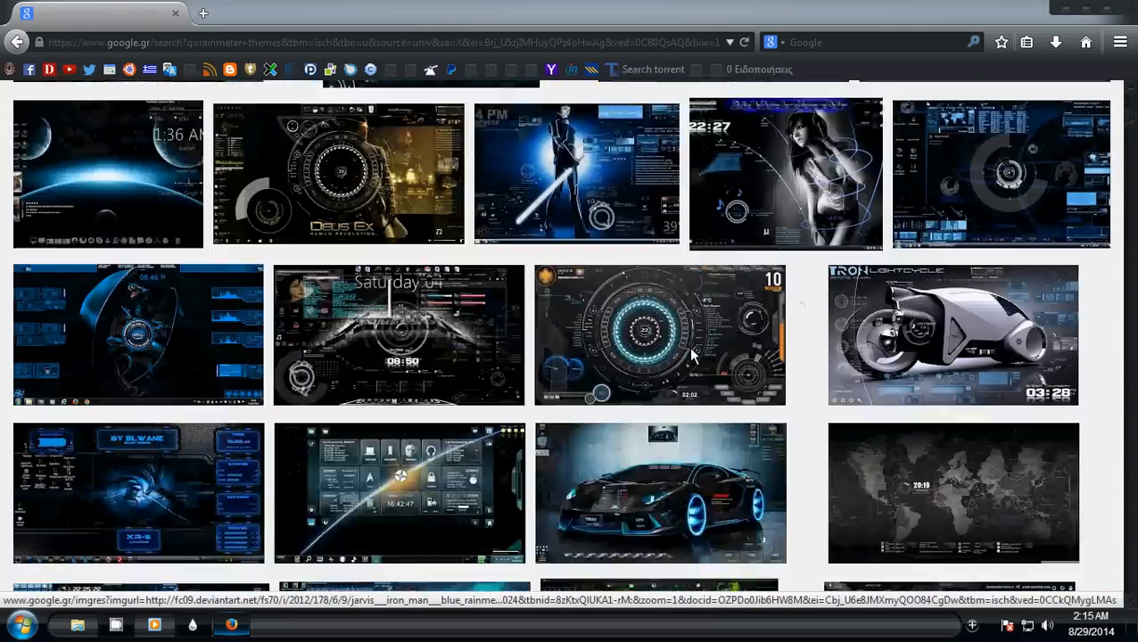
scroll(688, 347, down, 5)
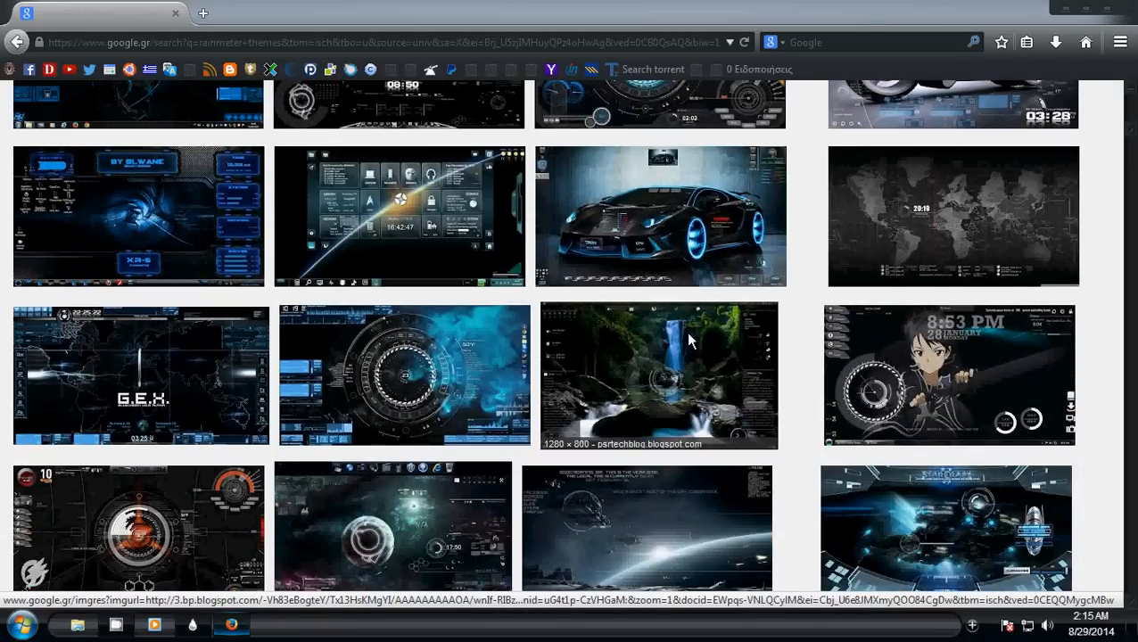
scroll(689, 339, down, 3)
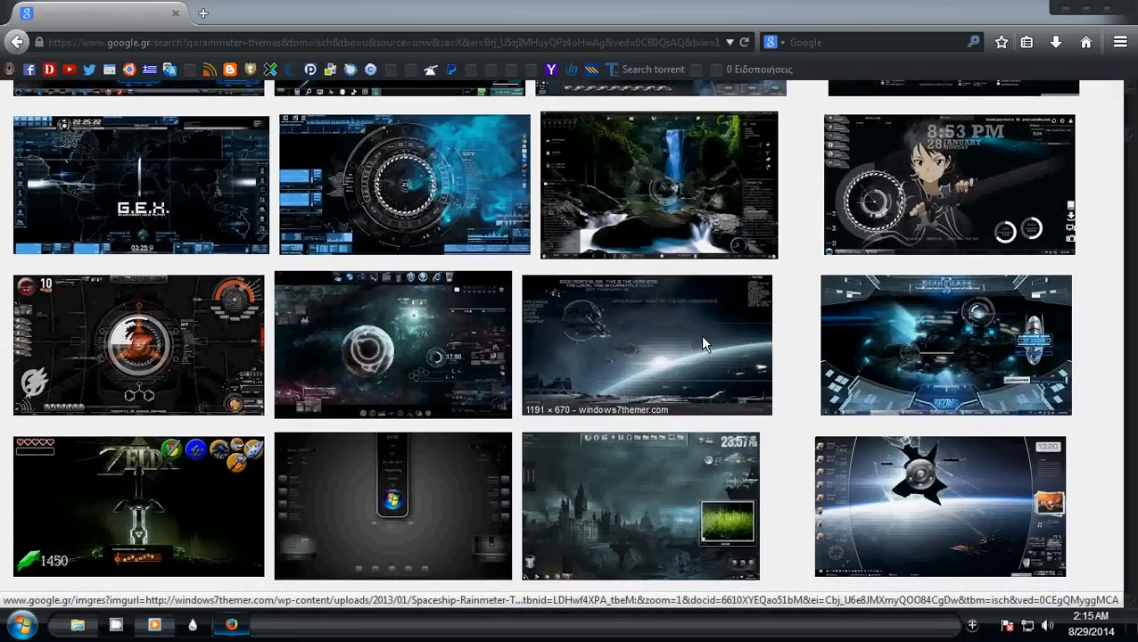
click(703, 344)
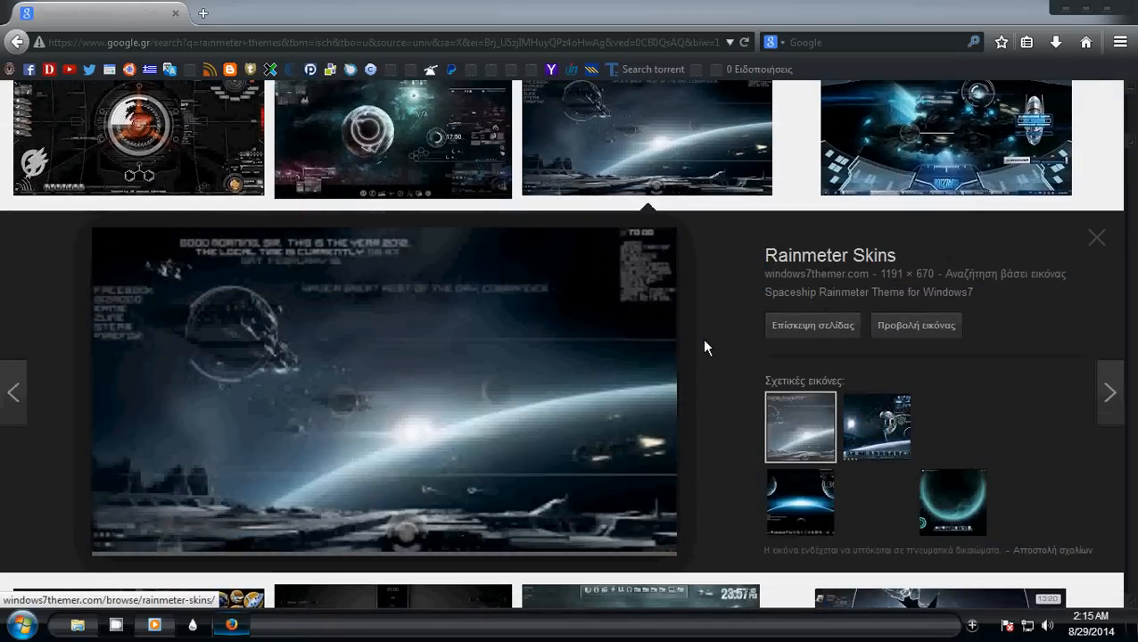
scroll(710, 349, down, 5)
scroll(710, 349, up, 4)
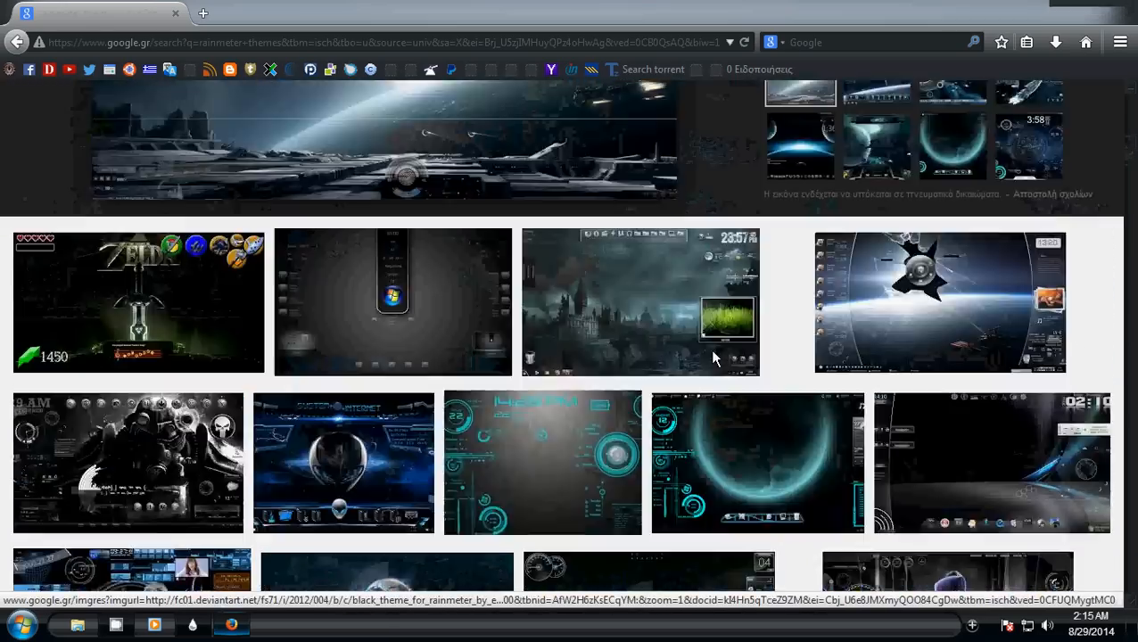
click(808, 238)
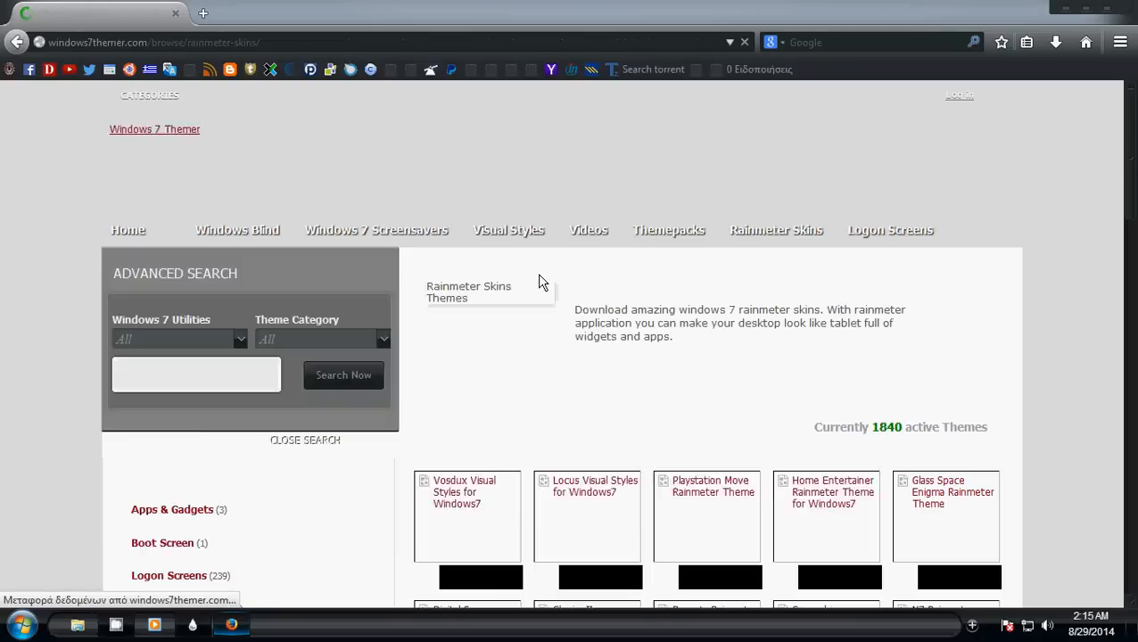
Dismiss the site's pop-up, look through the first page of active Rainmeter themes and close Firefox.
scroll(875, 239, down, 3)
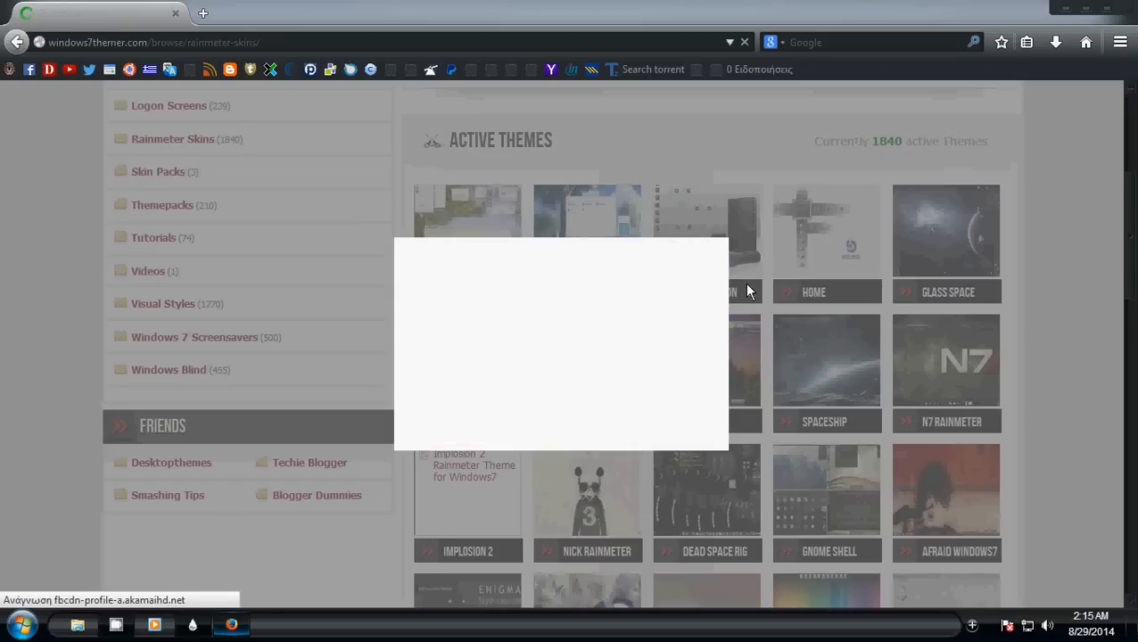
click(729, 237)
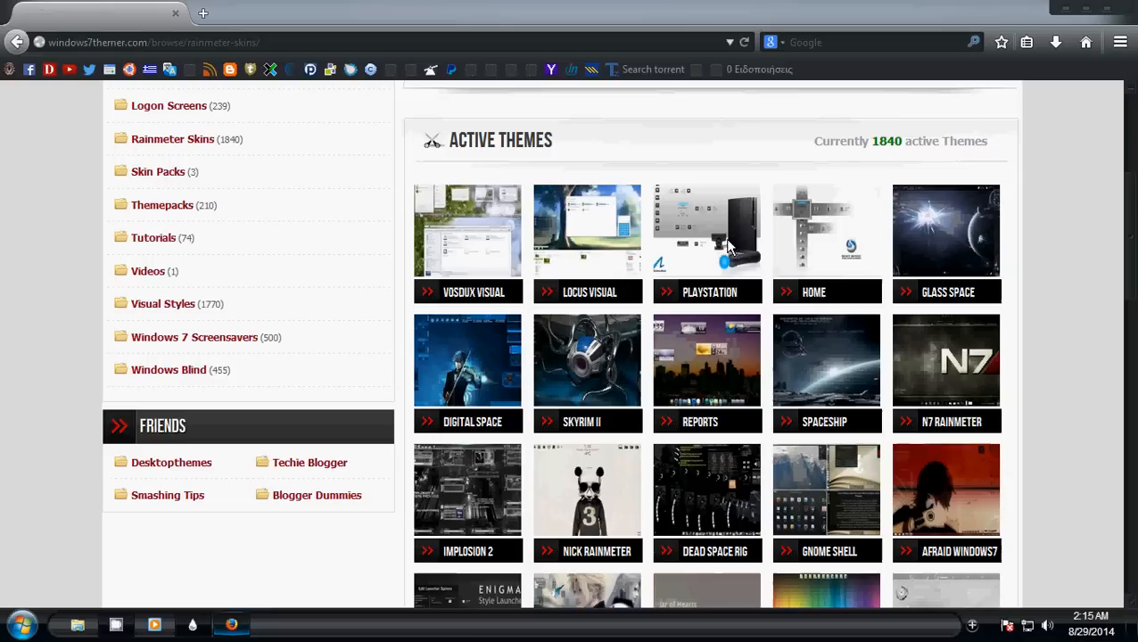
scroll(837, 283, down, 4)
scroll(837, 288, down, 4)
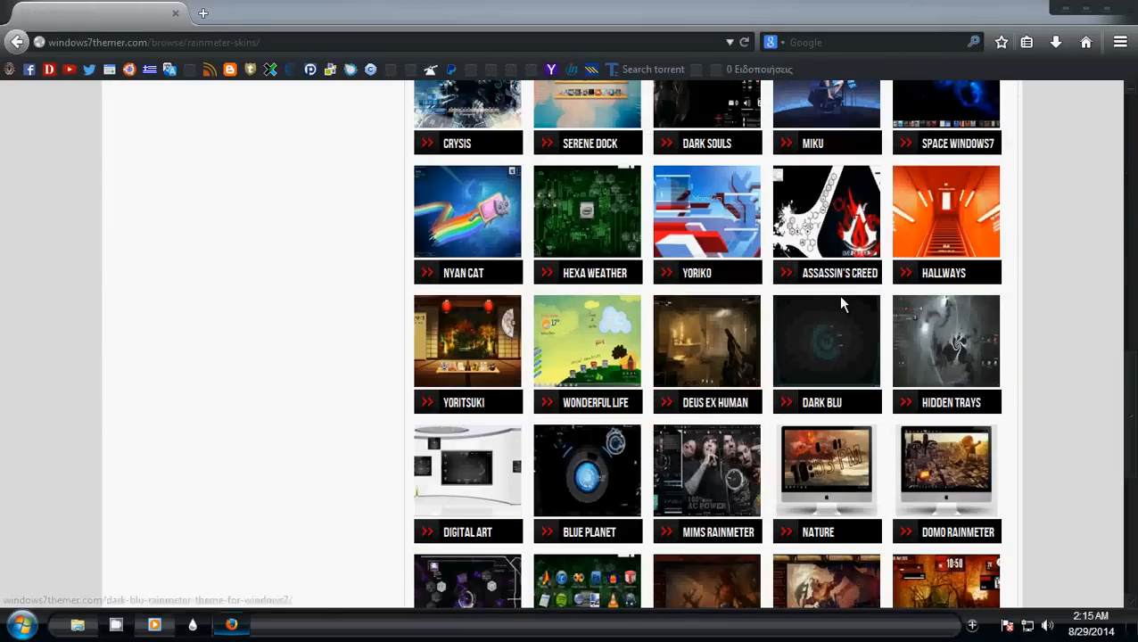
scroll(739, 225, down, 5)
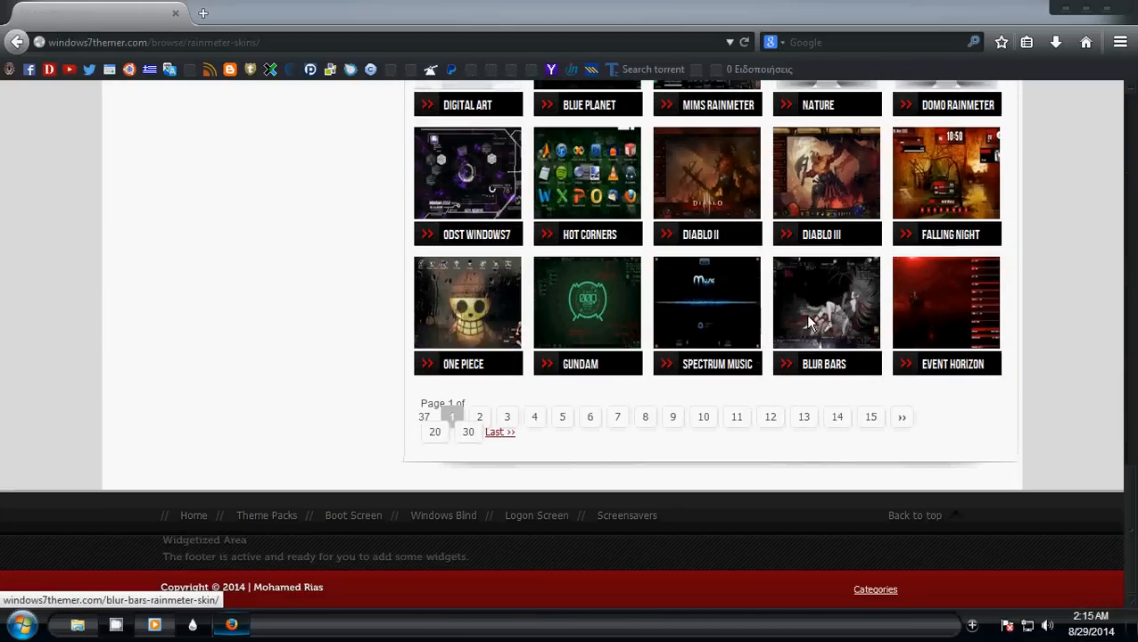
scroll(839, 300, up, 5)
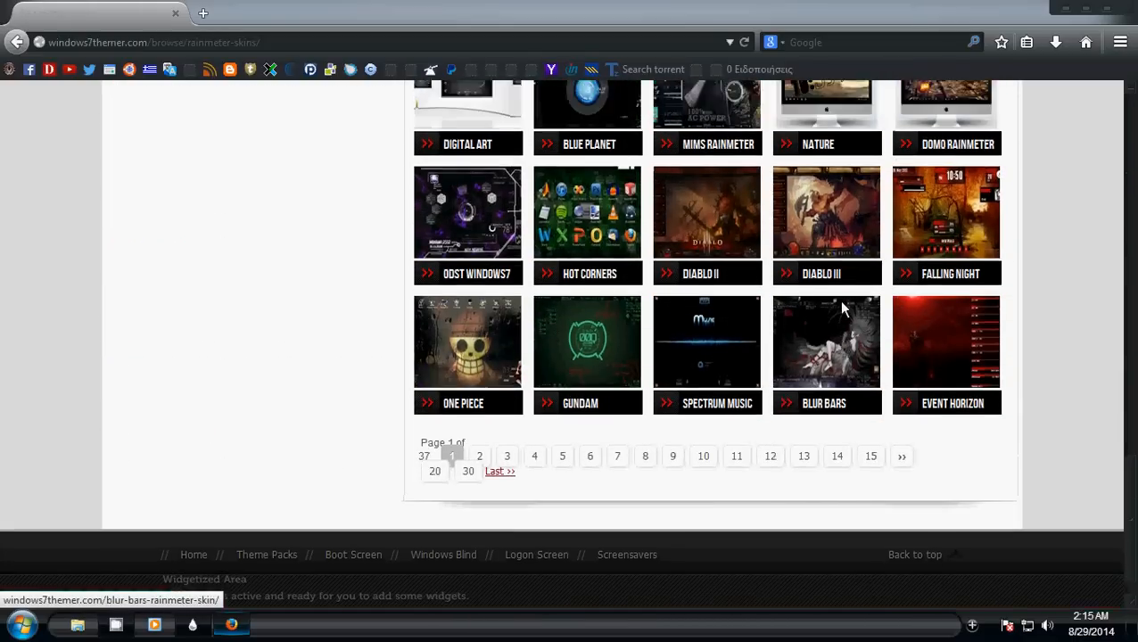
scroll(843, 307, up, 8)
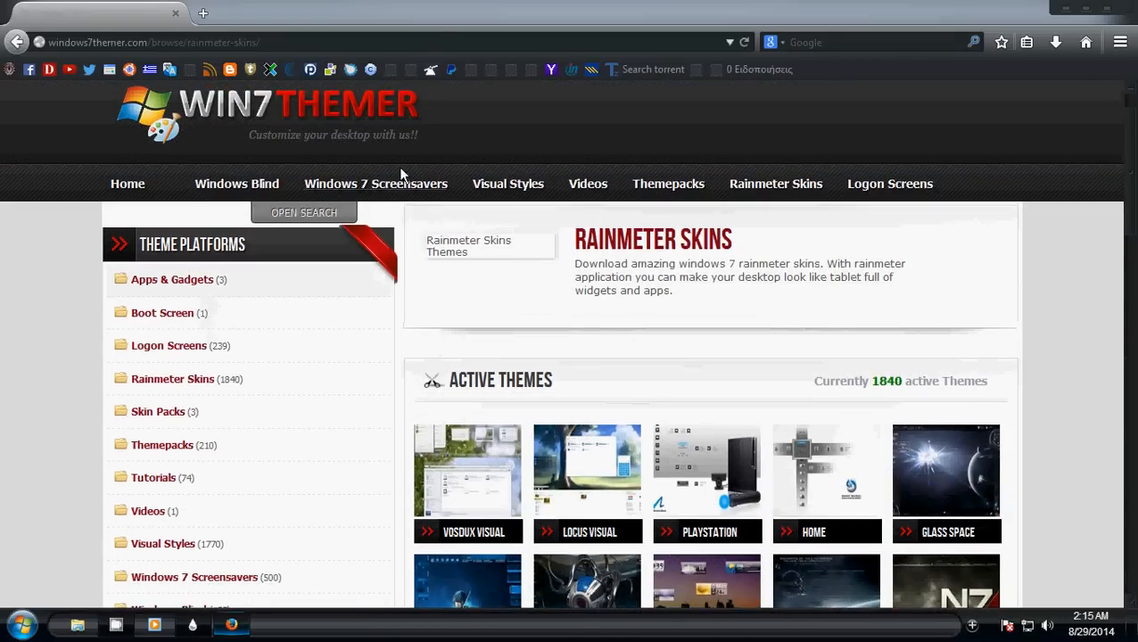
scroll(401, 172, up, 1)
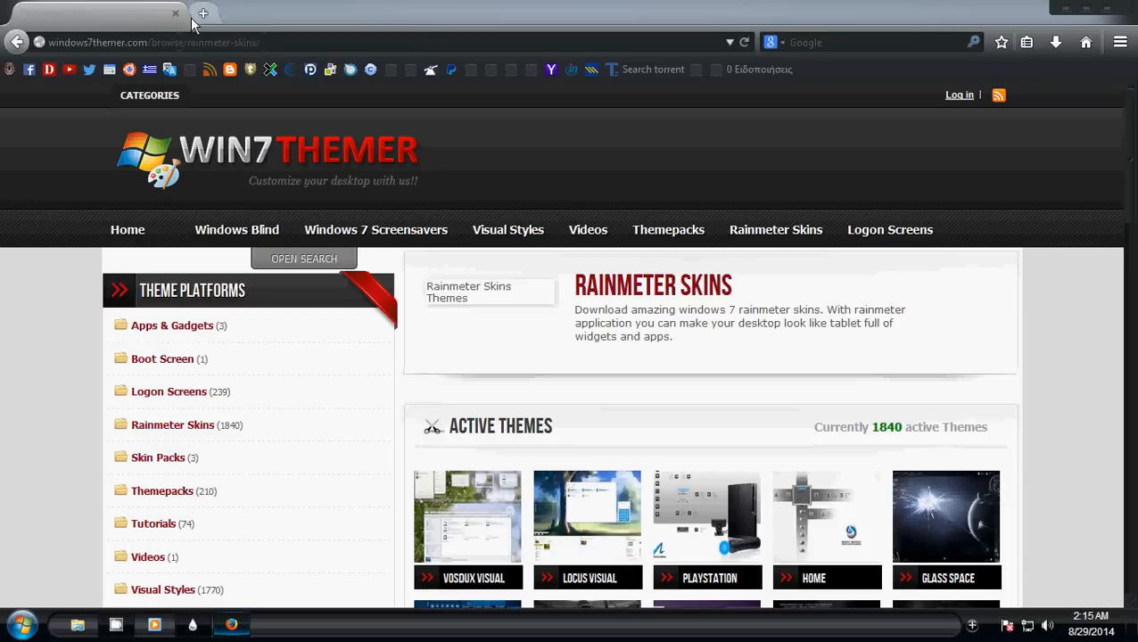
click(1107, 8)
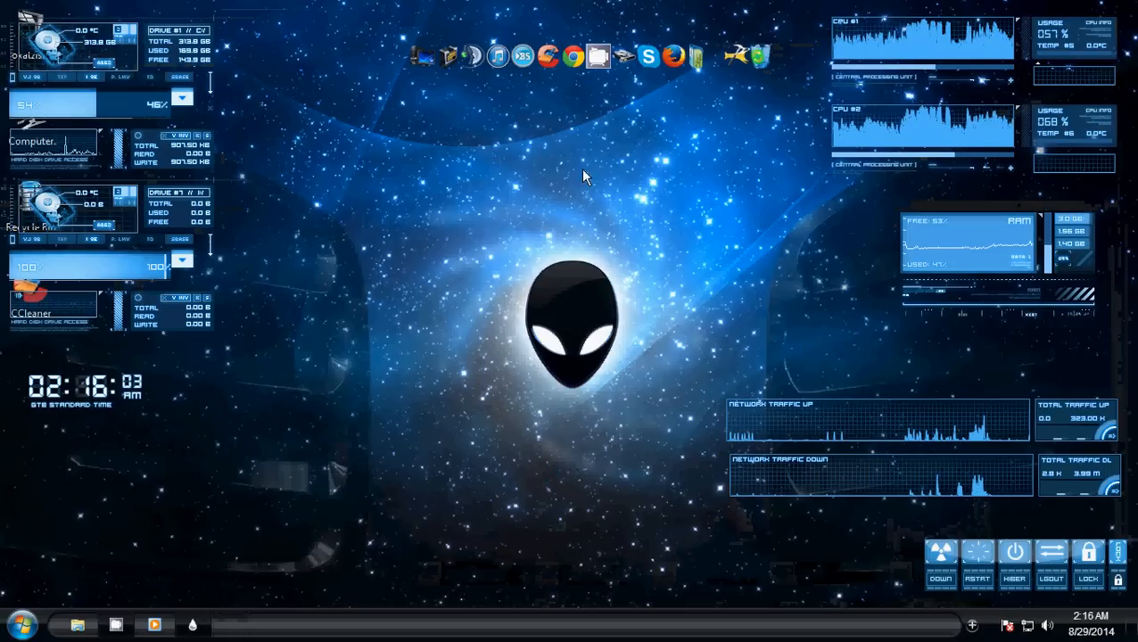
right_click(534, 191)
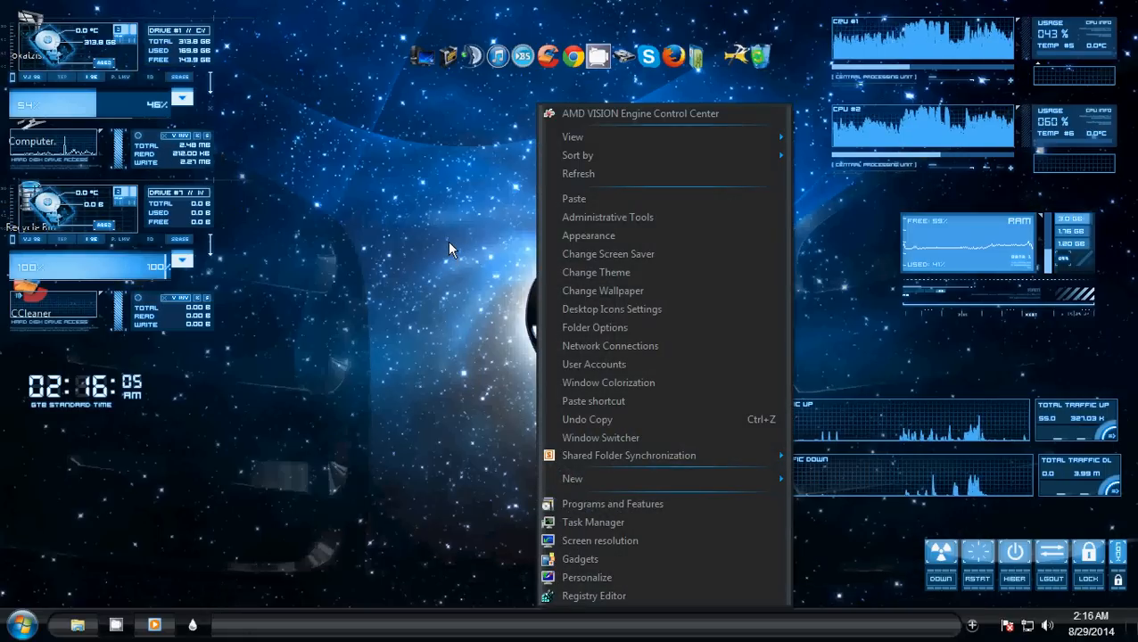
click(428, 231)
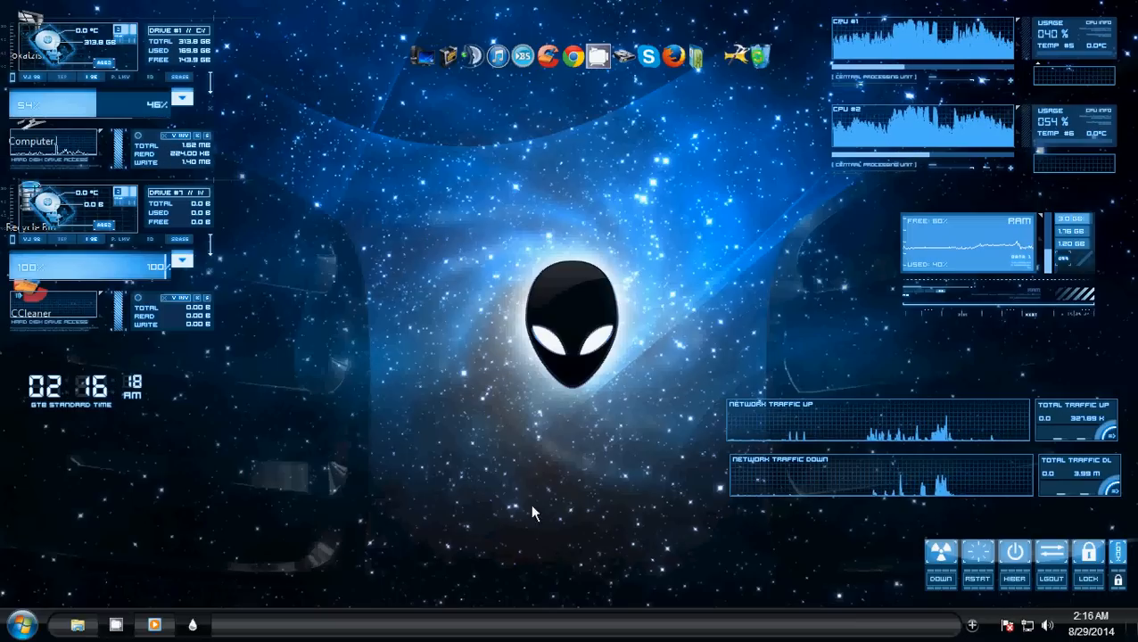
right_click(123, 628)
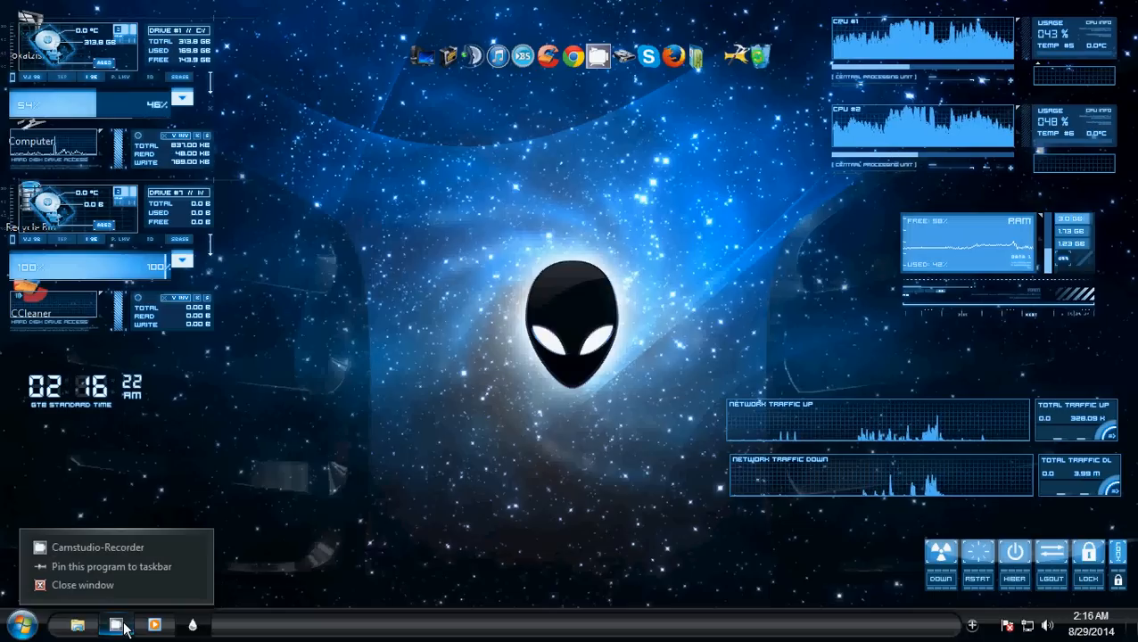
click(425, 569)
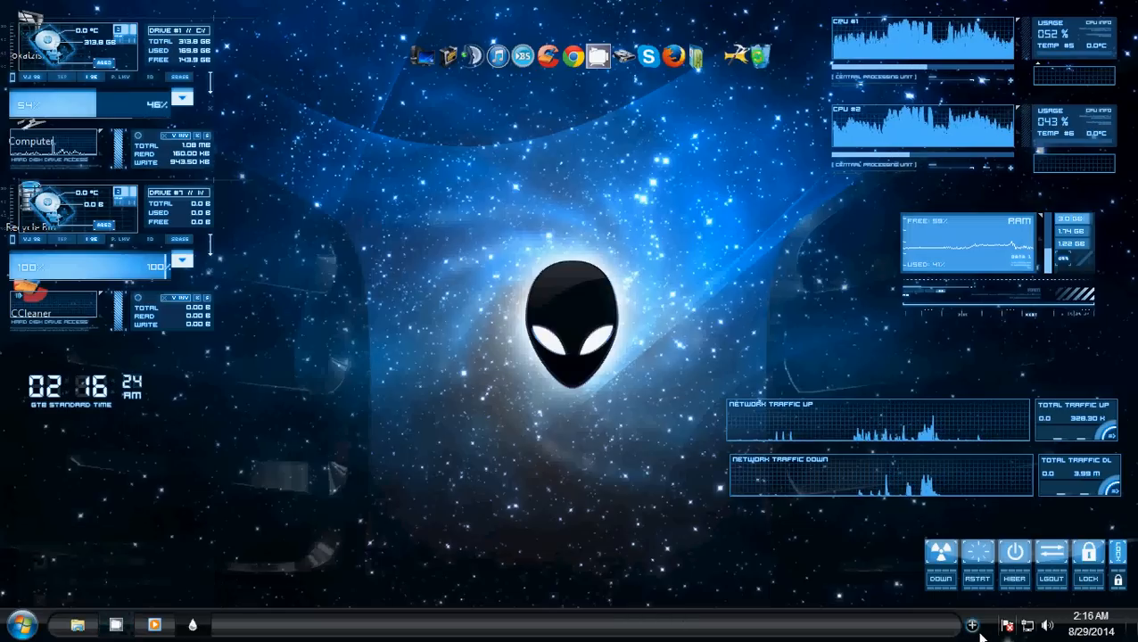